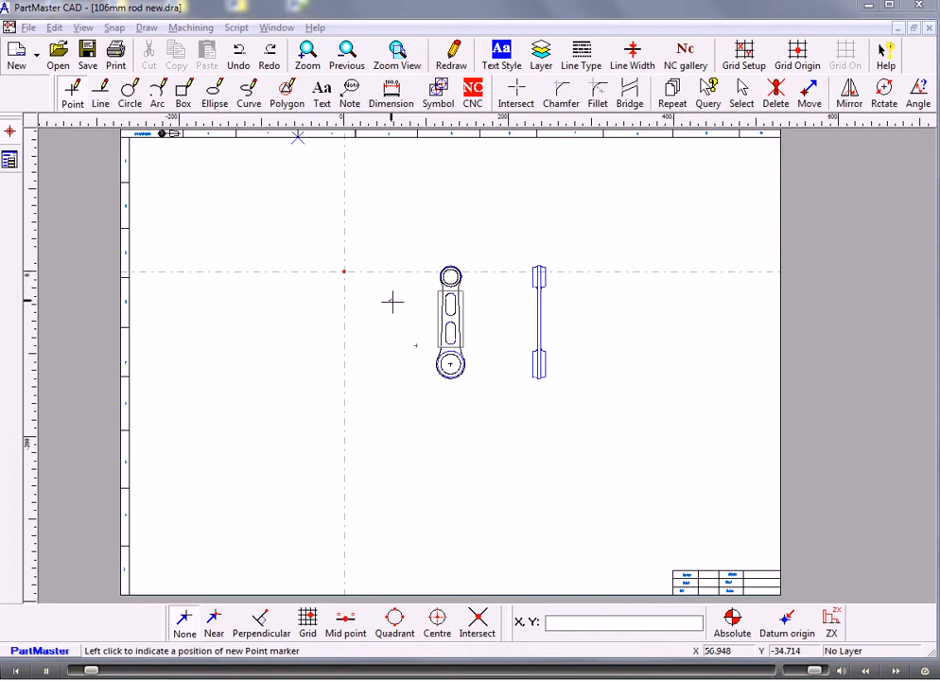
pyautogui.click(387, 301)
pyautogui.scroll(3, 388, 301)
pyautogui.moveTo(367, 253)
pyautogui.mouseDown(button='middle')
pyautogui.moveTo(358, 289)
pyautogui.moveTo(371, 367)
pyautogui.moveTo(369, 345)
pyautogui.mouseUp(button='middle')
pyautogui.scroll(1, 359, 345)
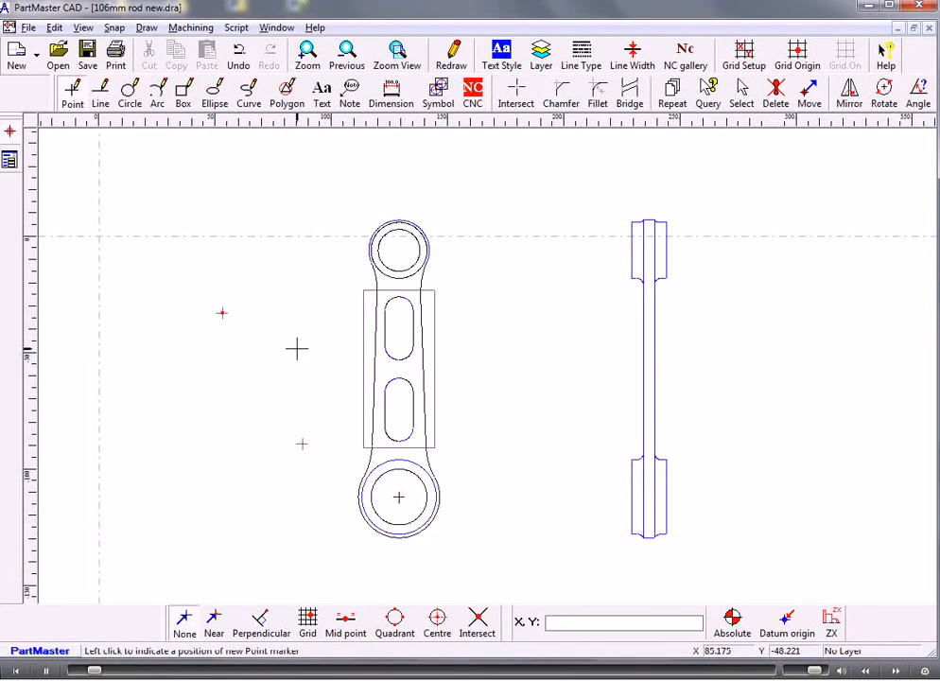
pyautogui.click(238, 59)
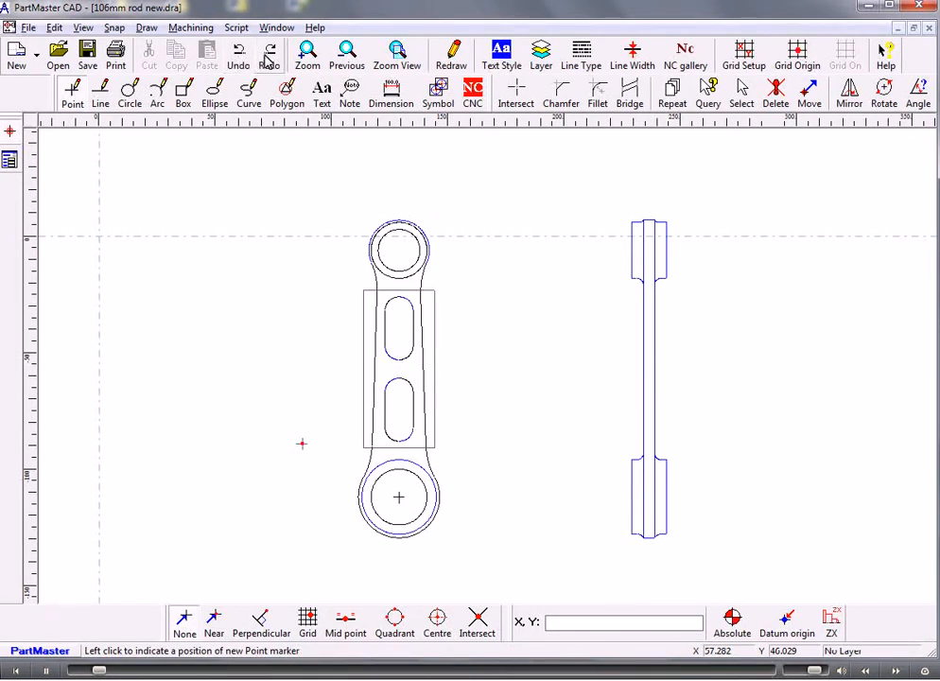
pyautogui.click(270, 59)
pyautogui.click(239, 59)
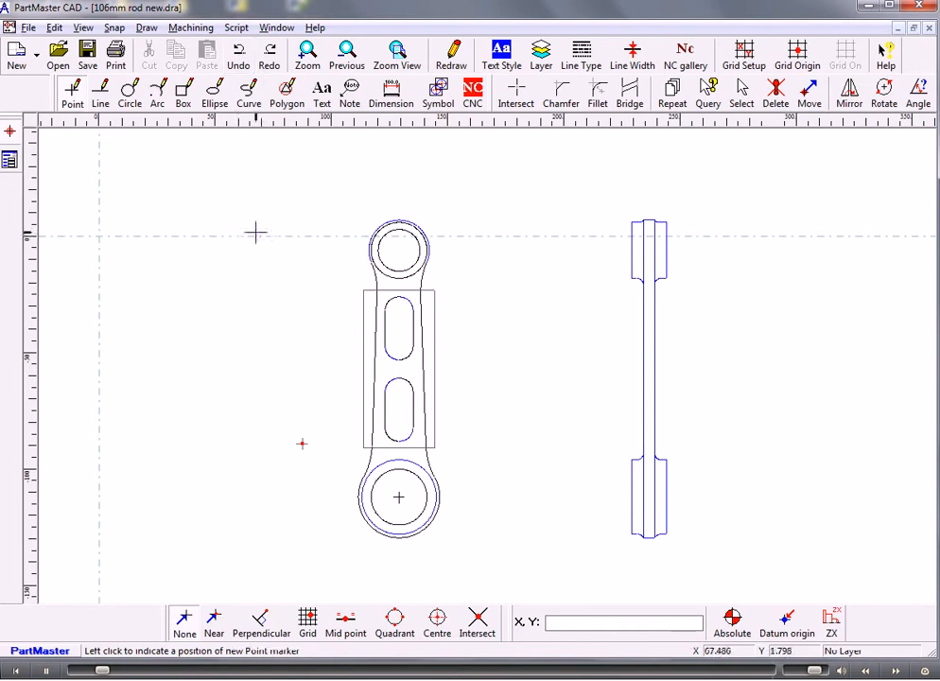
# Place the NC datum at the centre of the connecting rod's large lower bore.
pyautogui.click(478, 95)
pyautogui.click(98, 236)
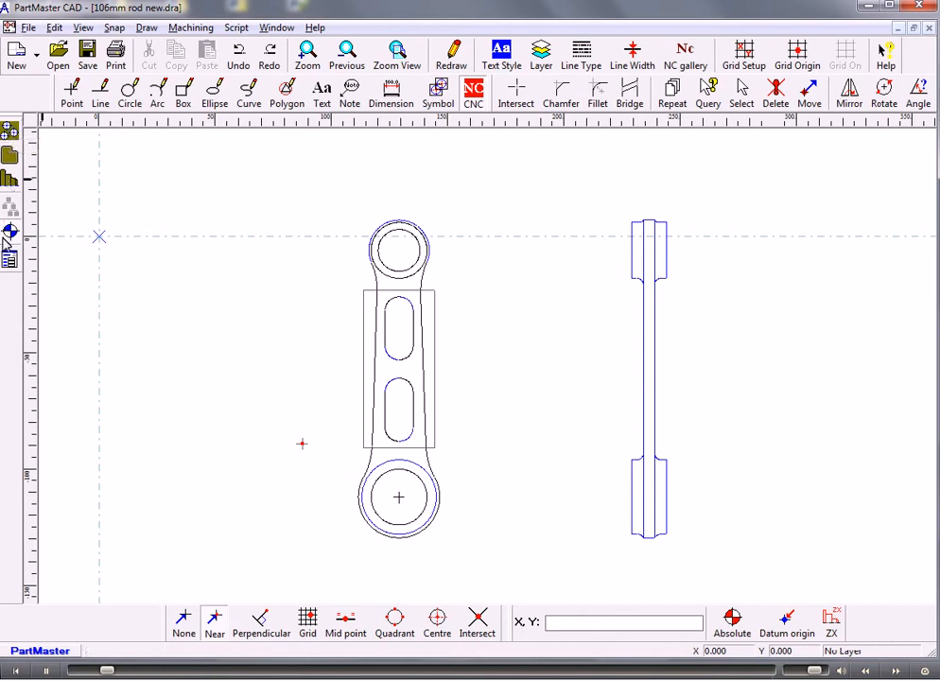
pyautogui.click(9, 232)
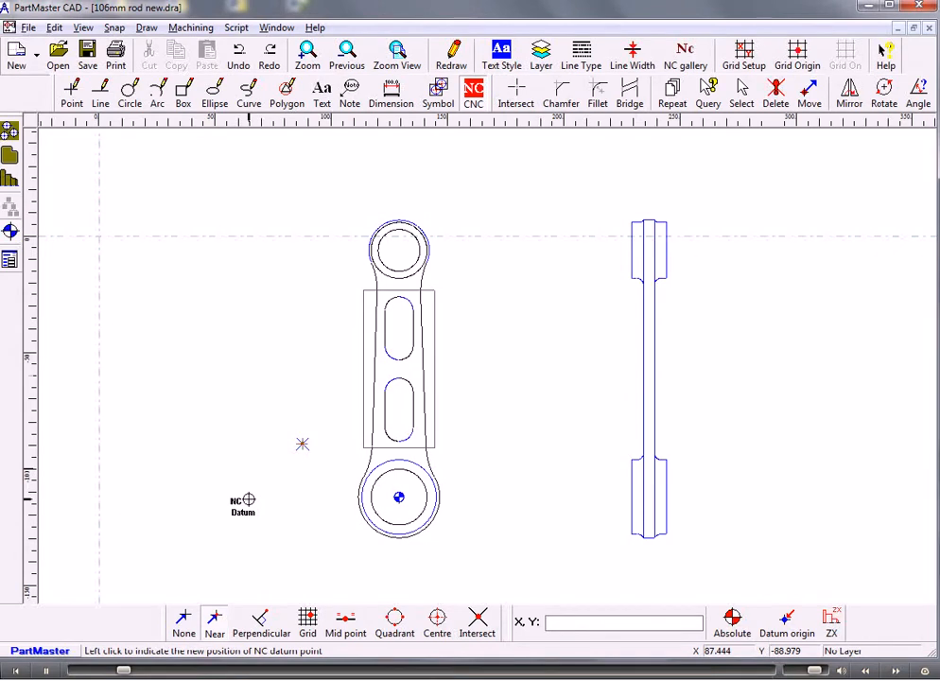
pyautogui.click(398, 251)
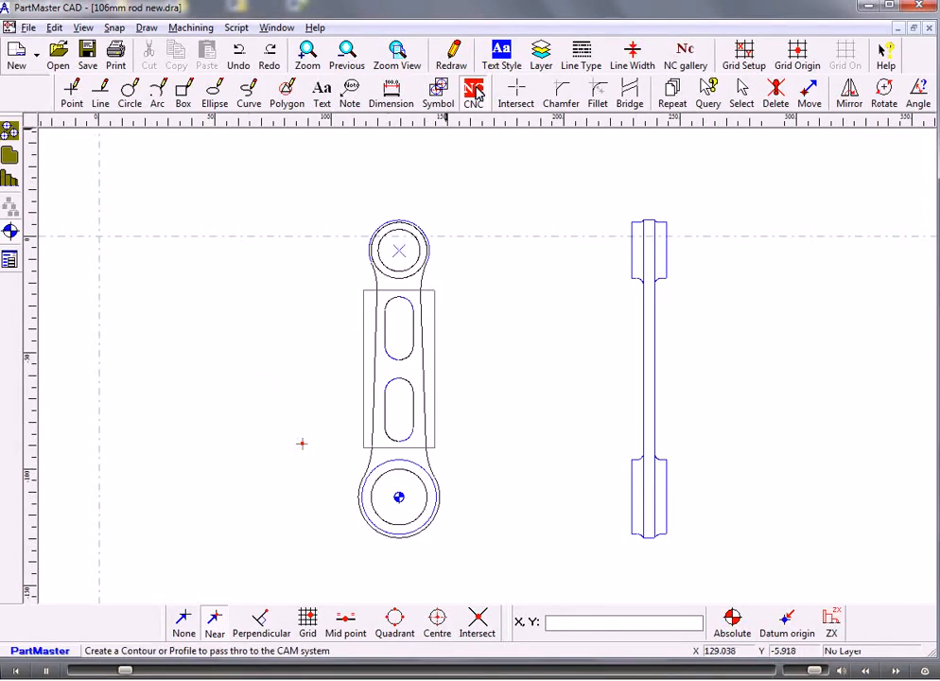
# Create a closed NC contour from the rectangle around the rod's shank, with a depth of 5 mm.
pyautogui.click(473, 92)
pyautogui.click(99, 236)
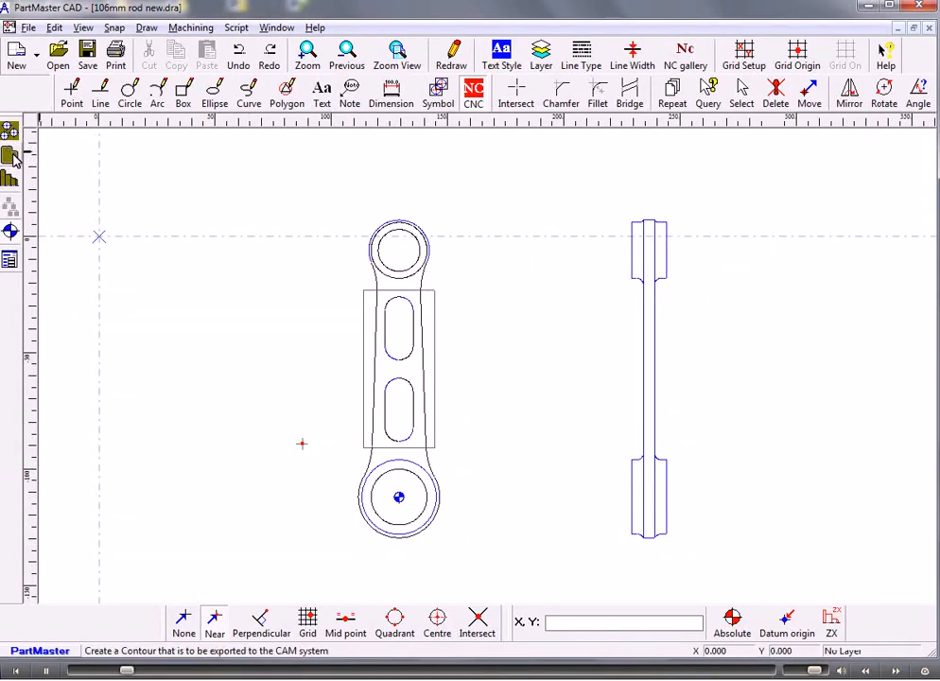
pyautogui.click(11, 155)
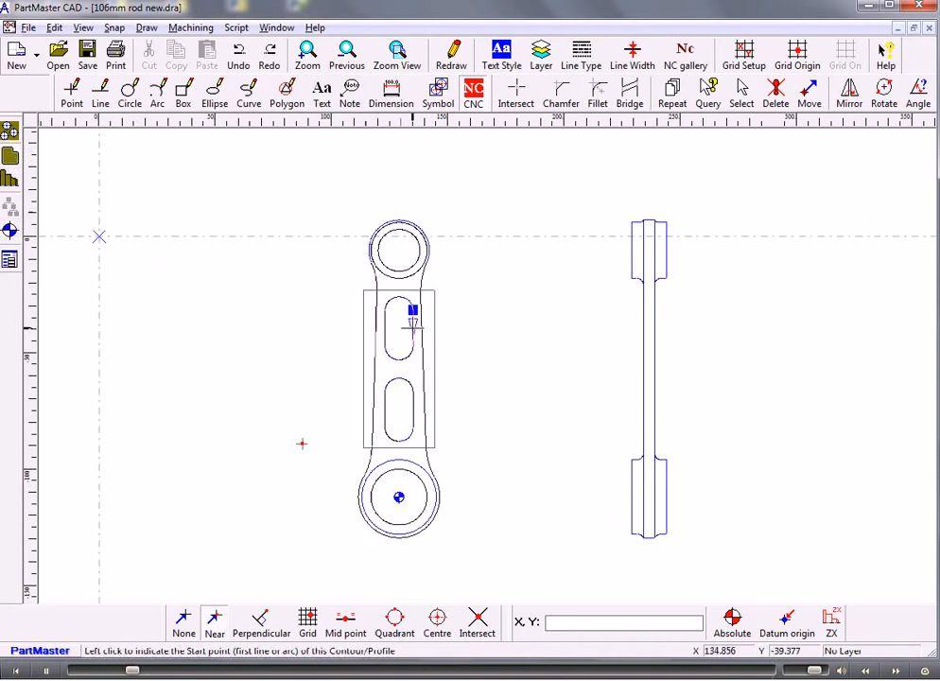
pyautogui.click(648, 308)
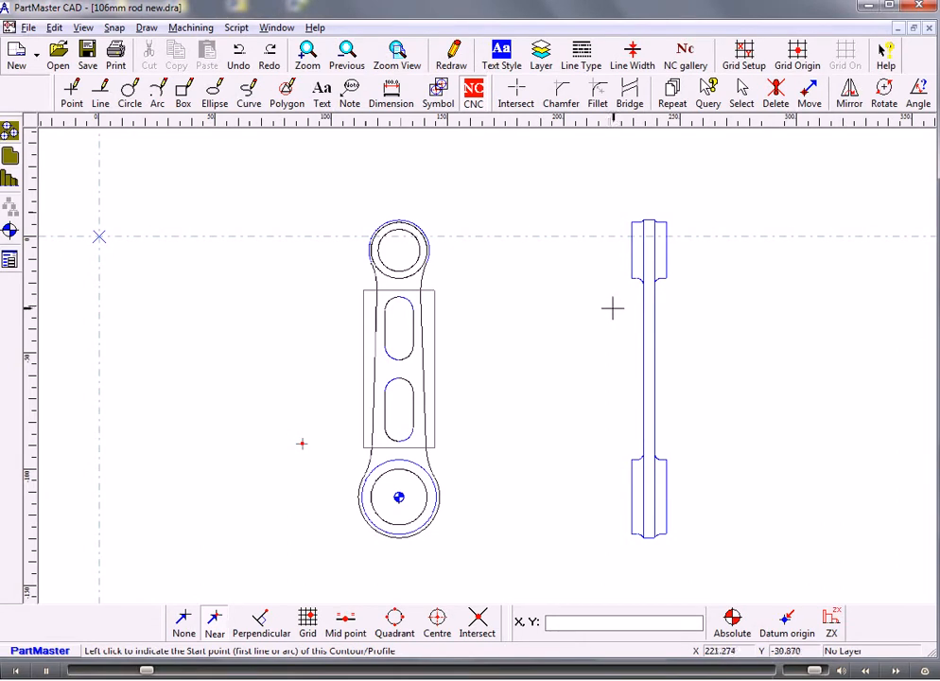
pyautogui.click(435, 323)
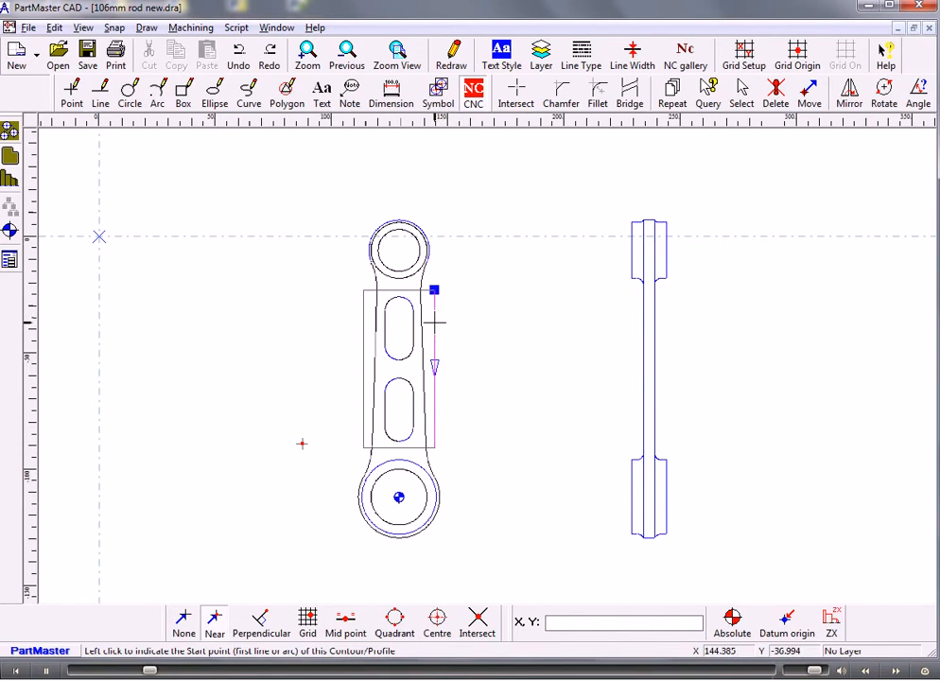
pyautogui.click(435, 322)
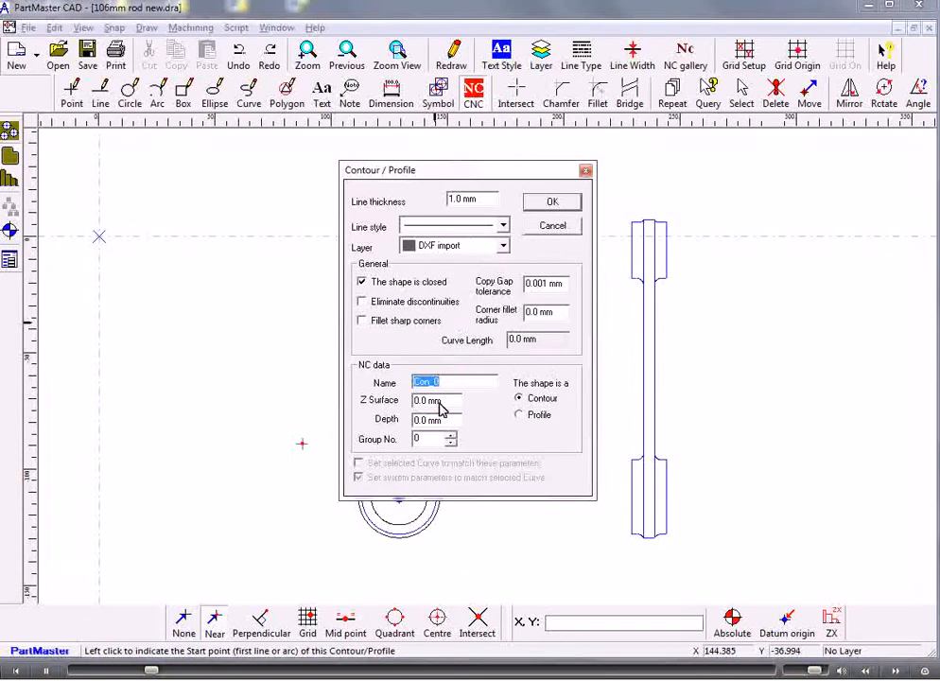
pyautogui.press('Tab')
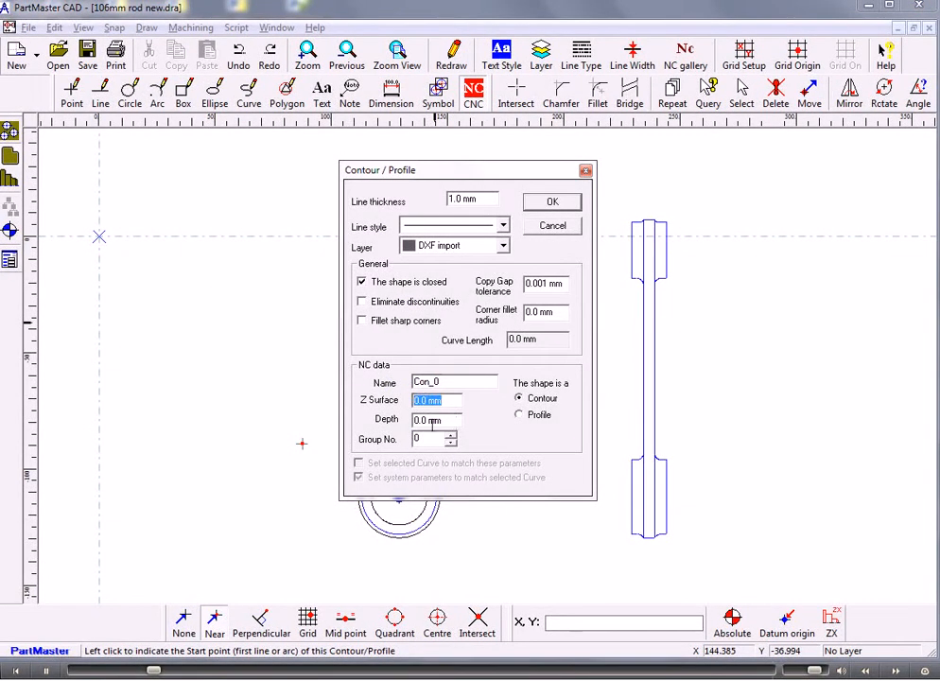
pyautogui.press('Tab')
pyautogui.write('5')
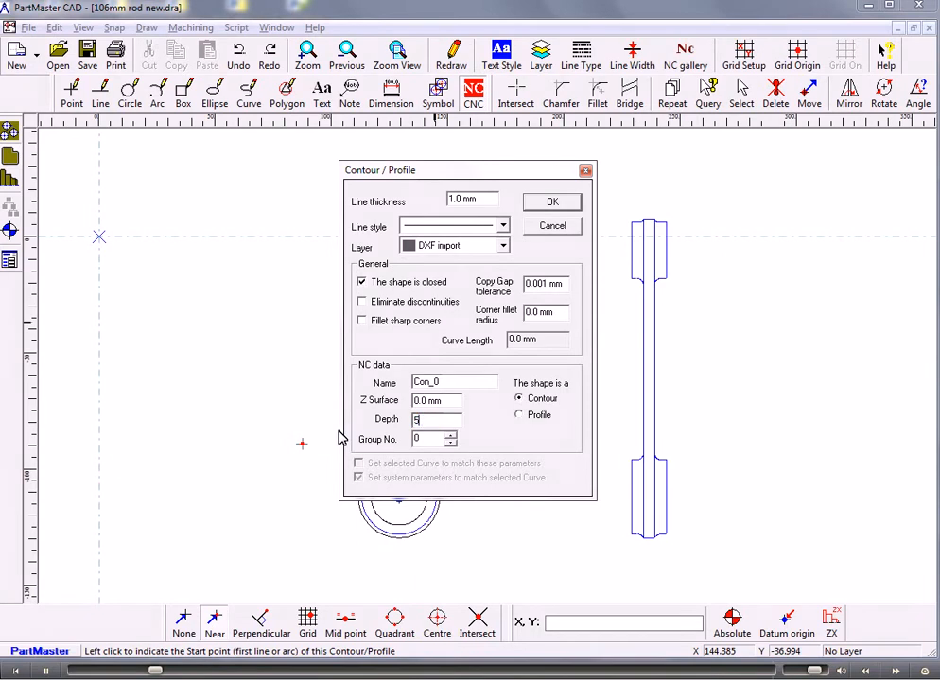
pyautogui.click(549, 203)
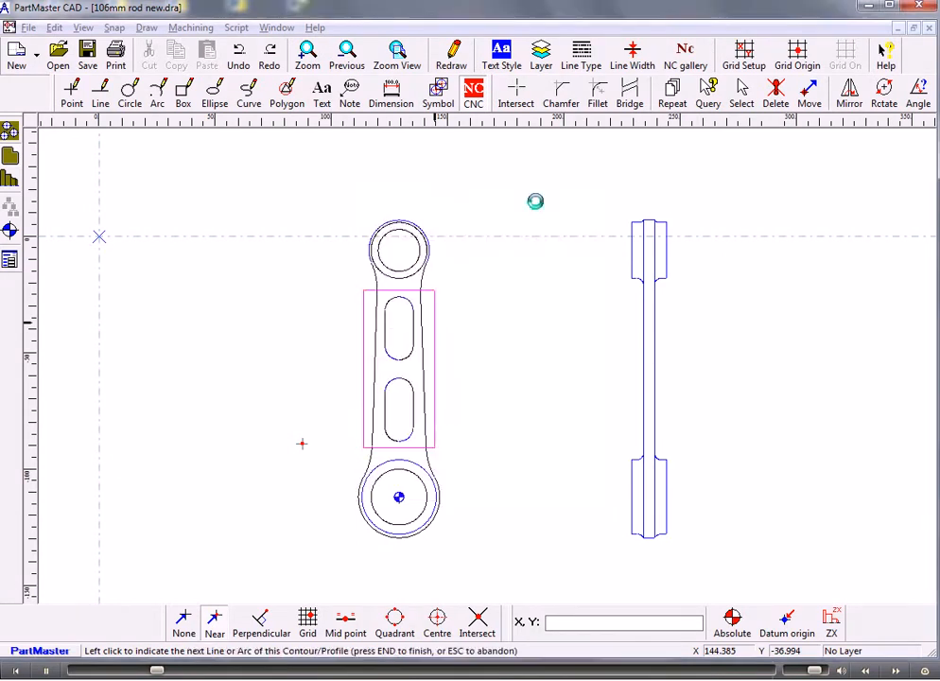
pyautogui.click(519, 377)
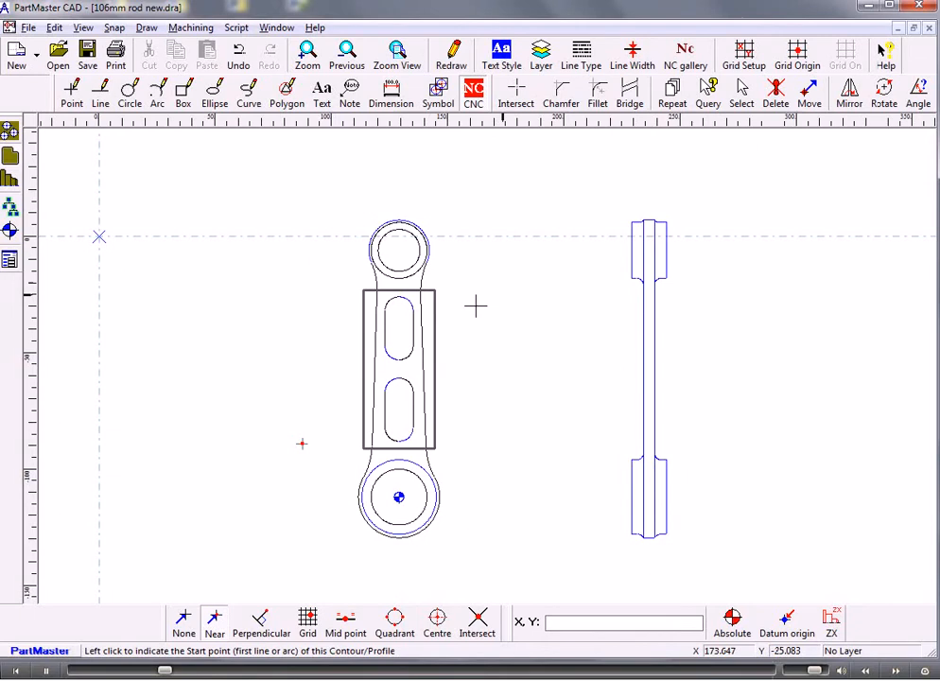
# Create a closed NC contour from the upper slot, with Z surface -5 mm and depth 5 mm.
pyautogui.click(413, 320)
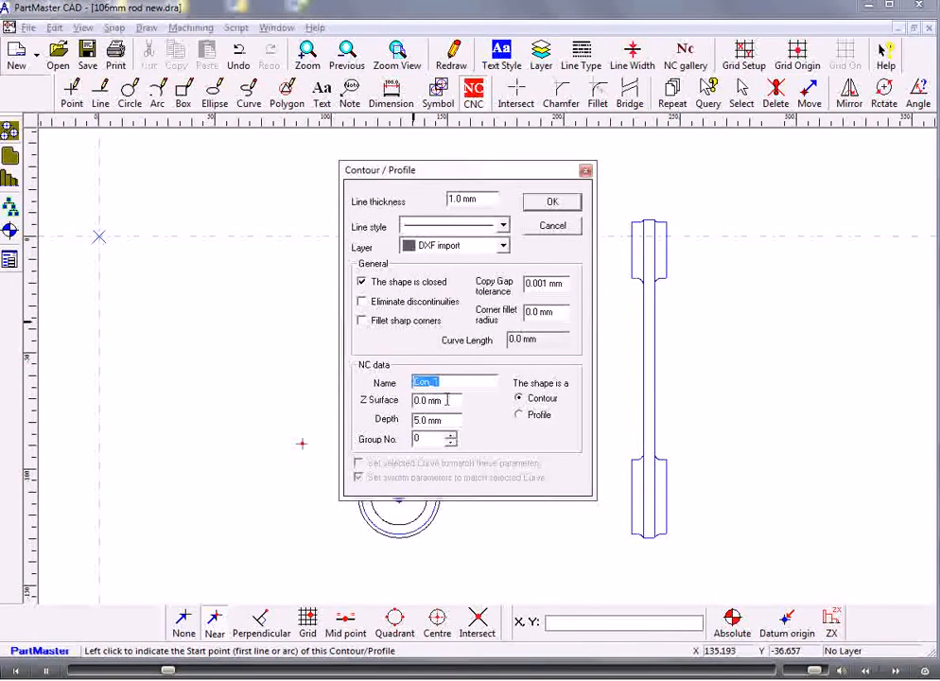
pyautogui.press('Tab')
pyautogui.write('-5')
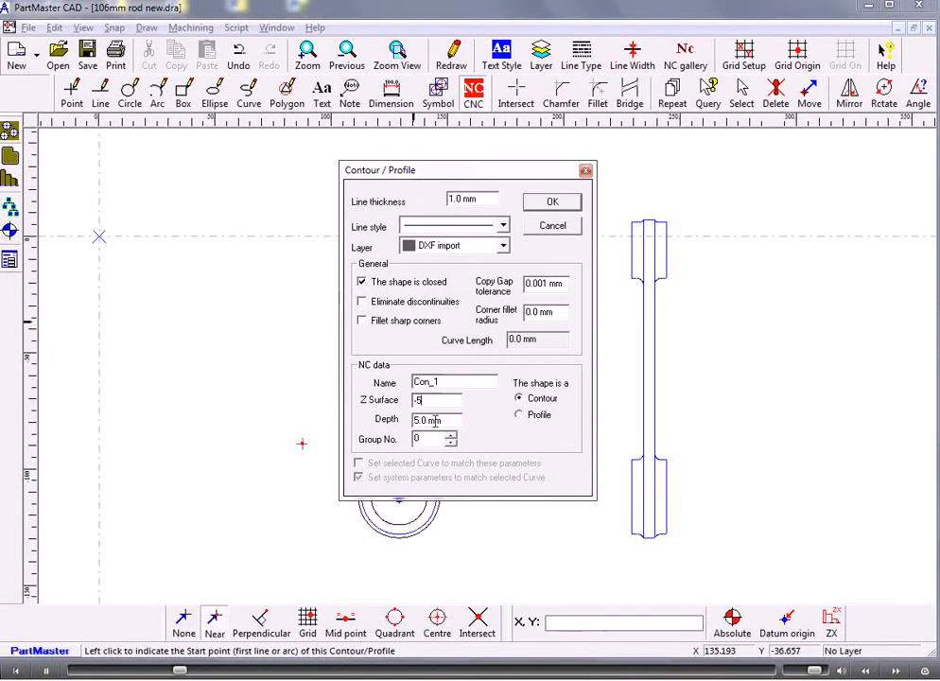
pyautogui.click(543, 202)
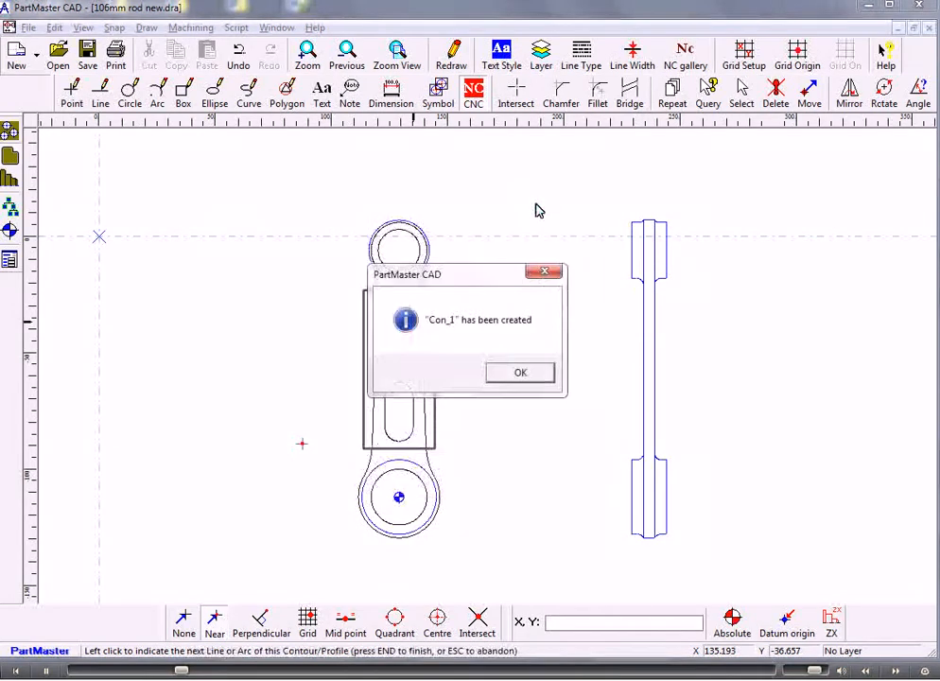
pyautogui.click(514, 375)
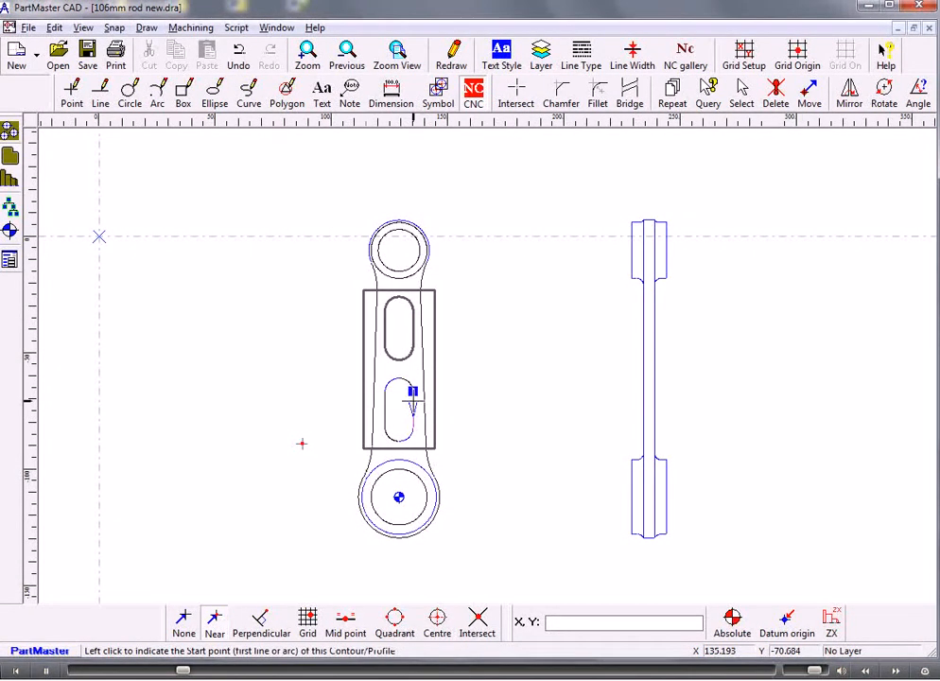
# Create a closed NC contour from the lower slot, keeping Z surface -5 mm and depth 5 mm.
pyautogui.click(413, 397)
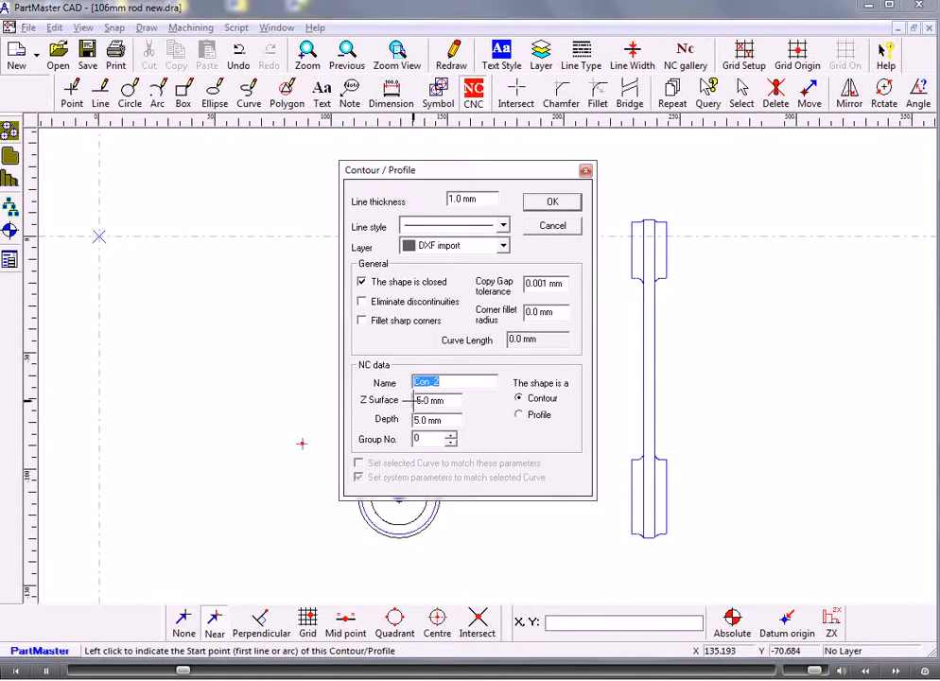
pyautogui.click(554, 204)
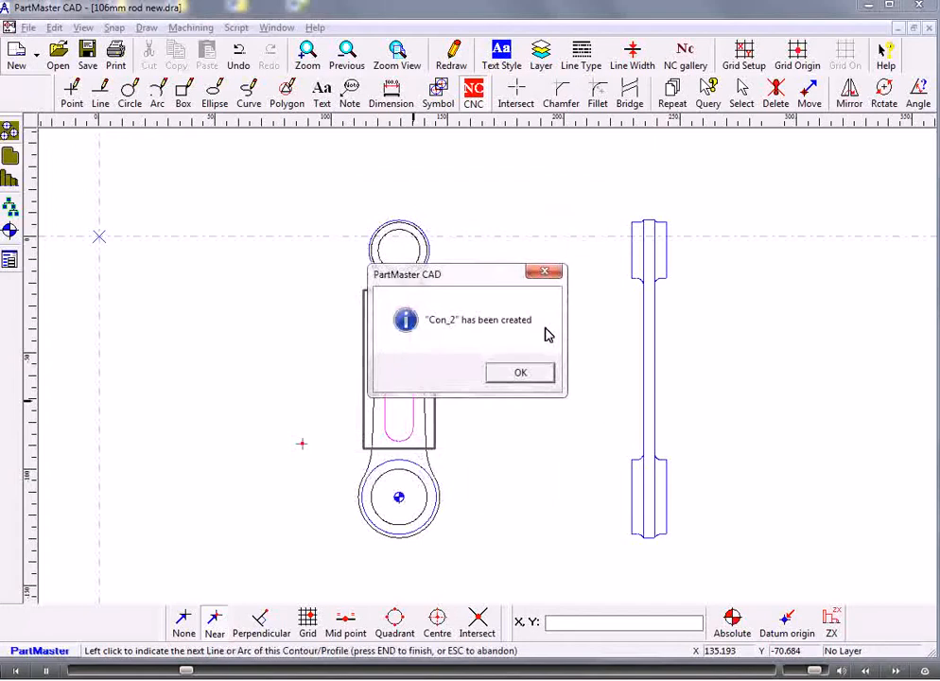
pyautogui.click(521, 373)
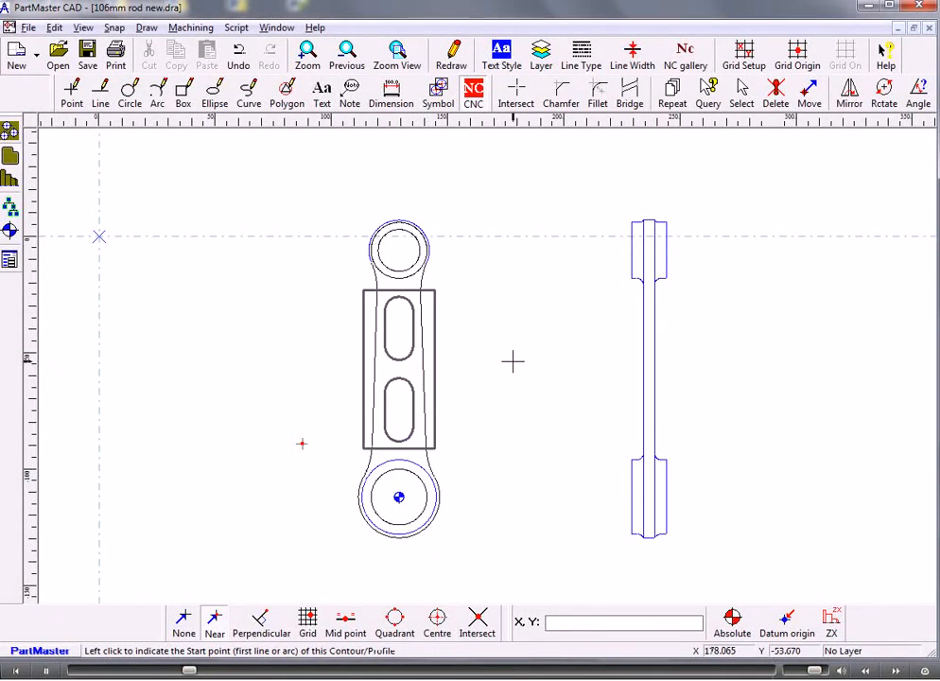
# Create a clockwise NC contour from the small end's inner bore circle, with Z surface 0 and depth 10 mm.
pyautogui.click(417, 258)
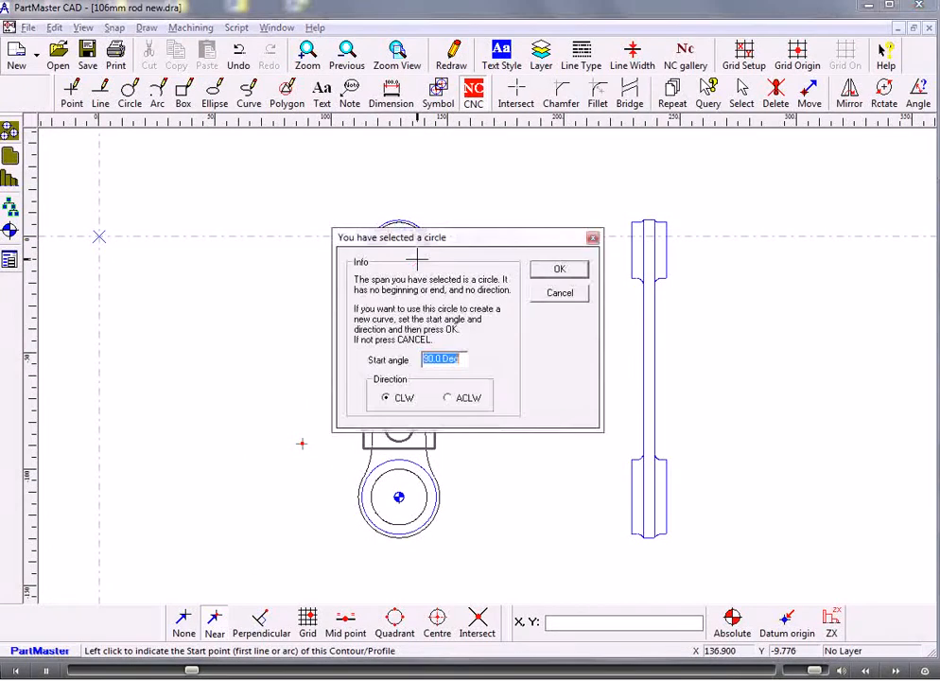
pyautogui.click(543, 272)
pyautogui.press('Tab')
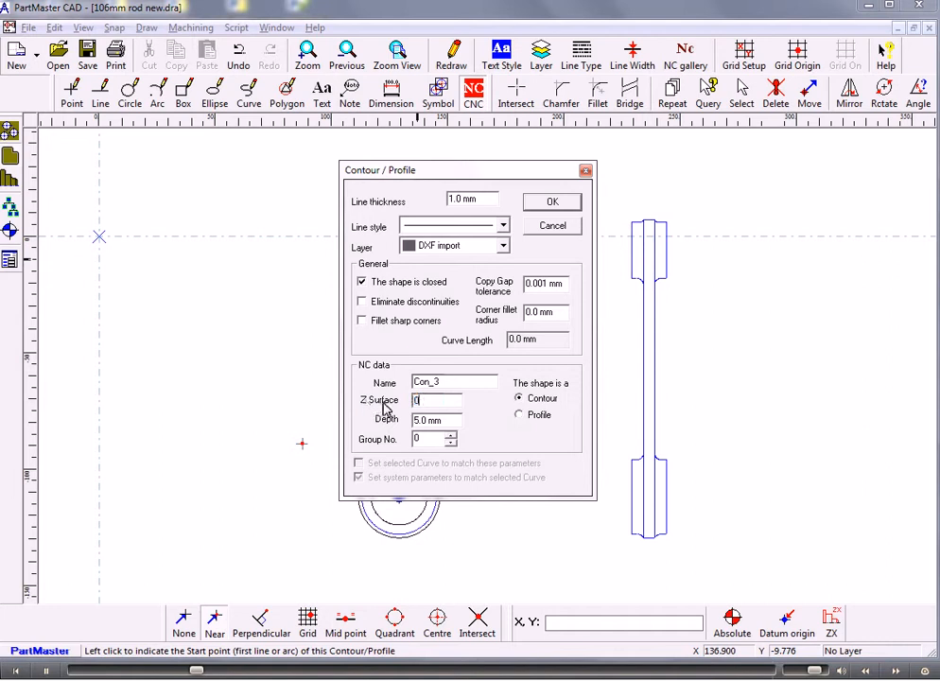
pyautogui.write('0')
pyautogui.press('Tab')
pyautogui.write('10')
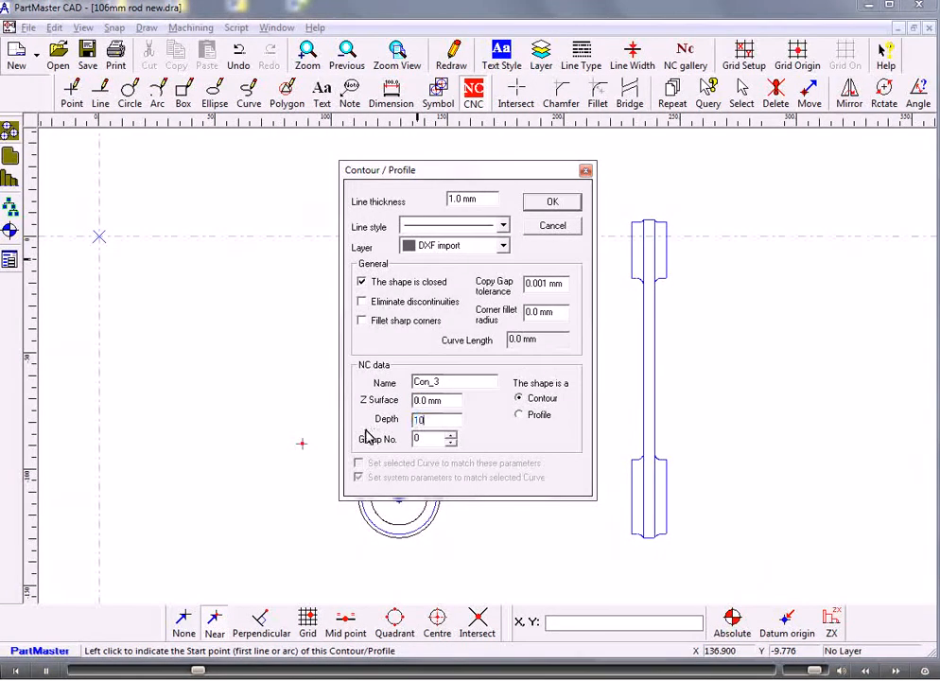
pyautogui.click(557, 202)
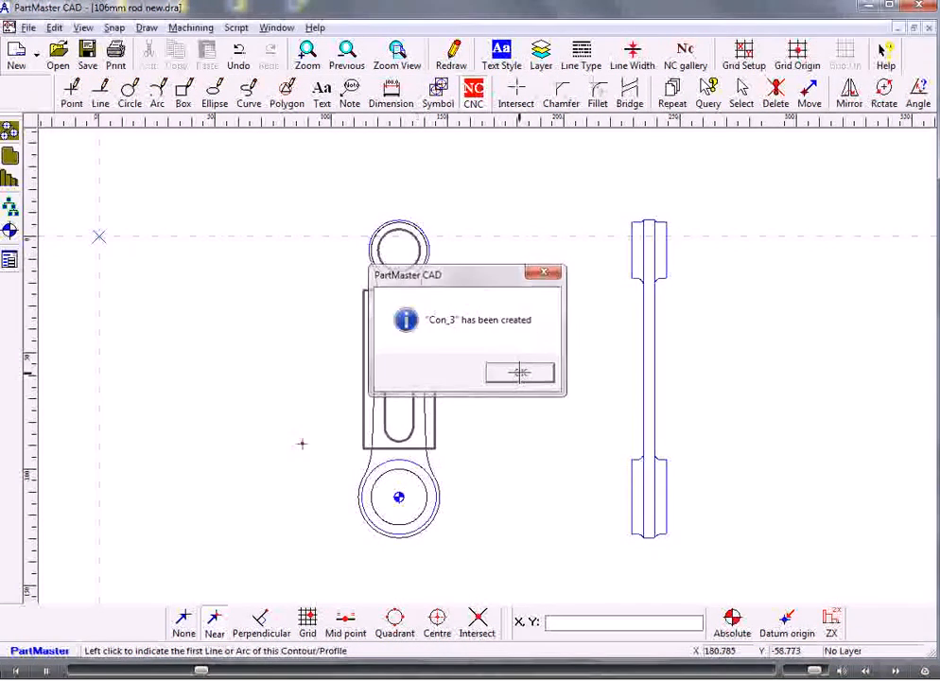
pyautogui.click(519, 374)
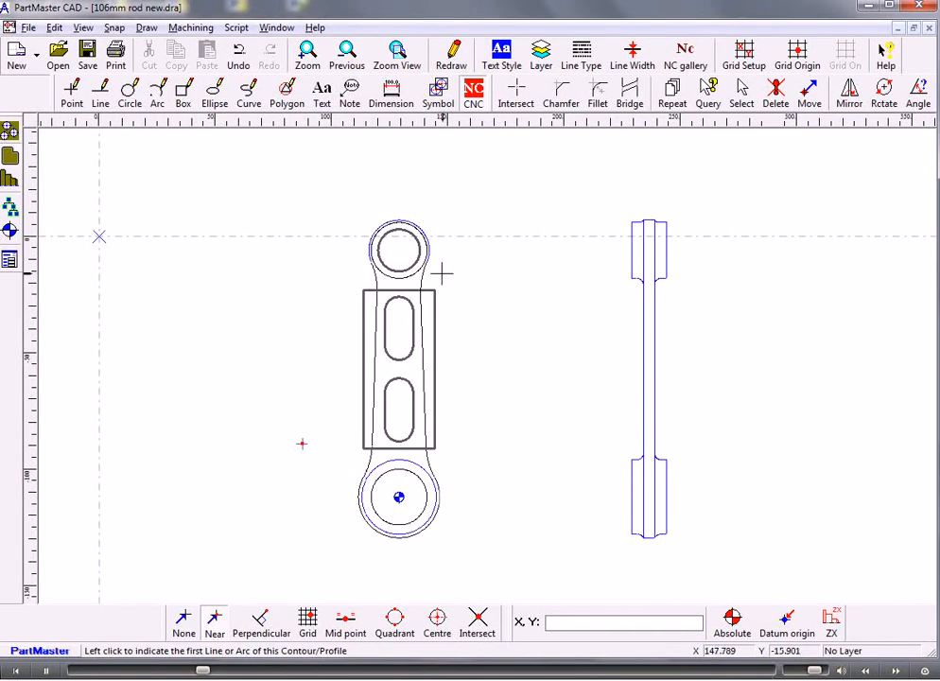
# Create a clockwise NC contour from the circle around the small end's bore, with depth 5 mm.
pyautogui.click(414, 272)
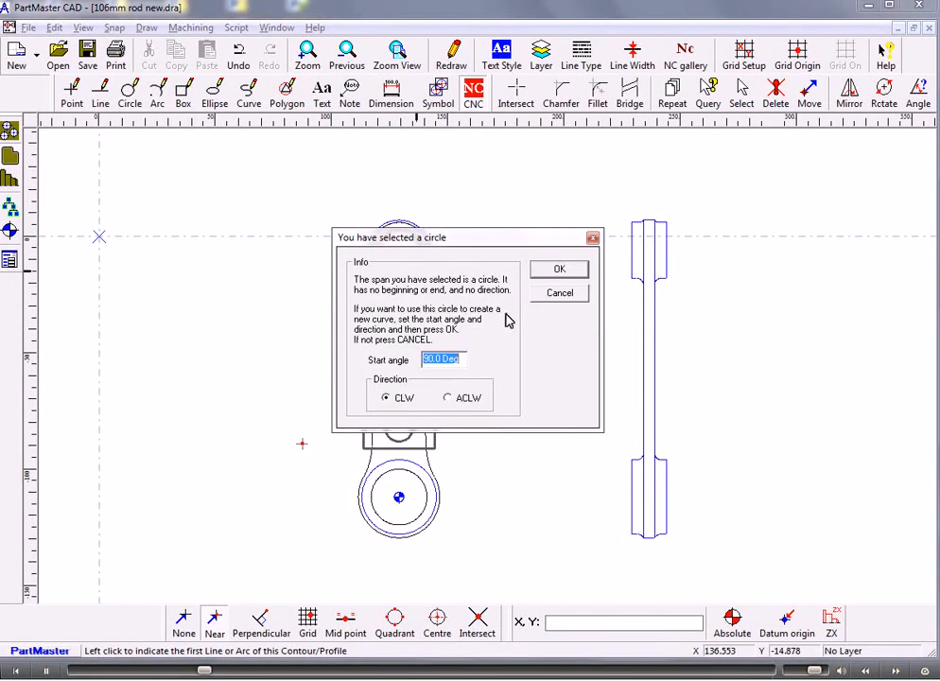
pyautogui.click(560, 270)
pyautogui.click(448, 420)
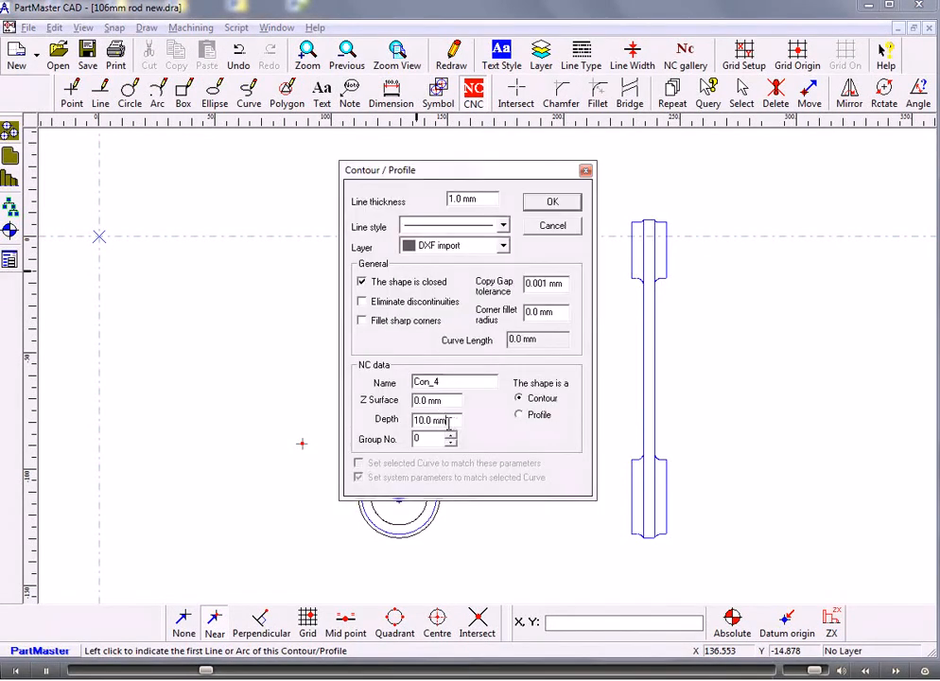
pyautogui.moveTo(444, 420); pyautogui.dragTo(388, 420)
pyautogui.write('5')
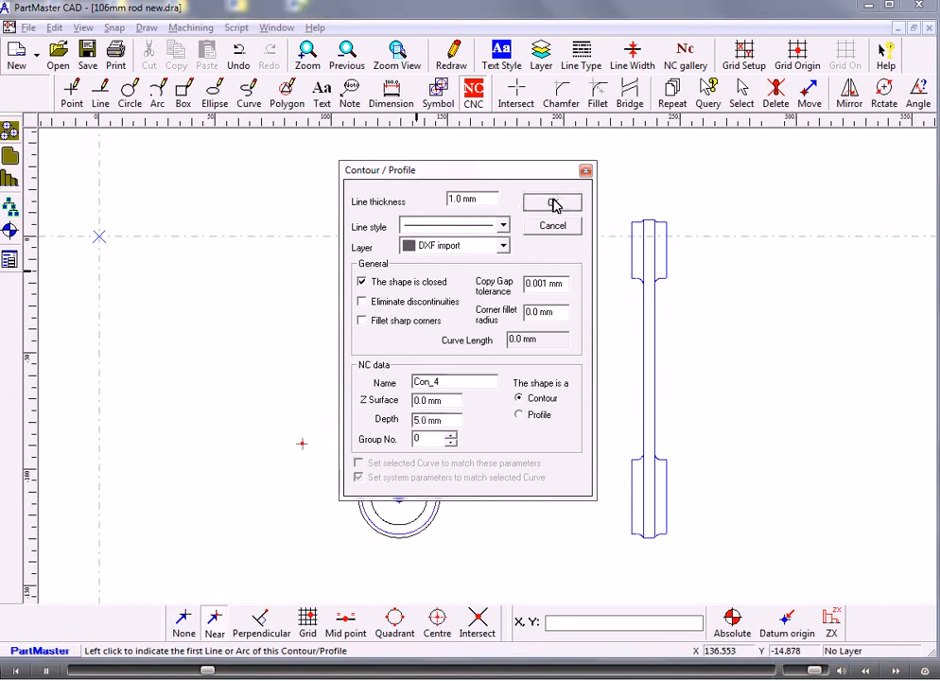
pyautogui.click(554, 204)
pyautogui.click(532, 378)
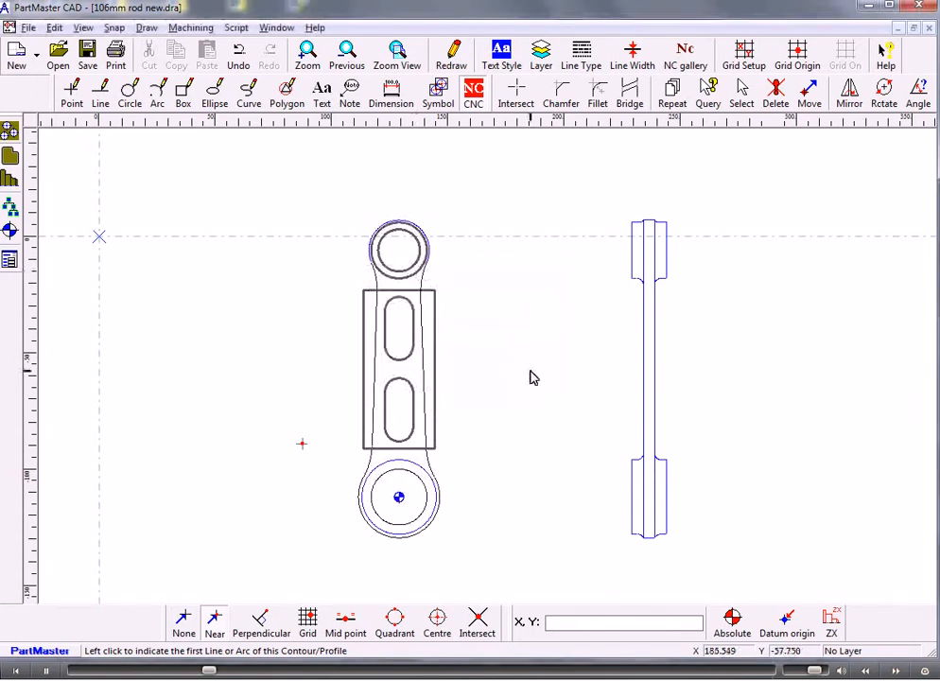
# Create a clockwise NC contour from the circle around the large end's bore, keeping depth 5 mm.
pyautogui.click(435, 499)
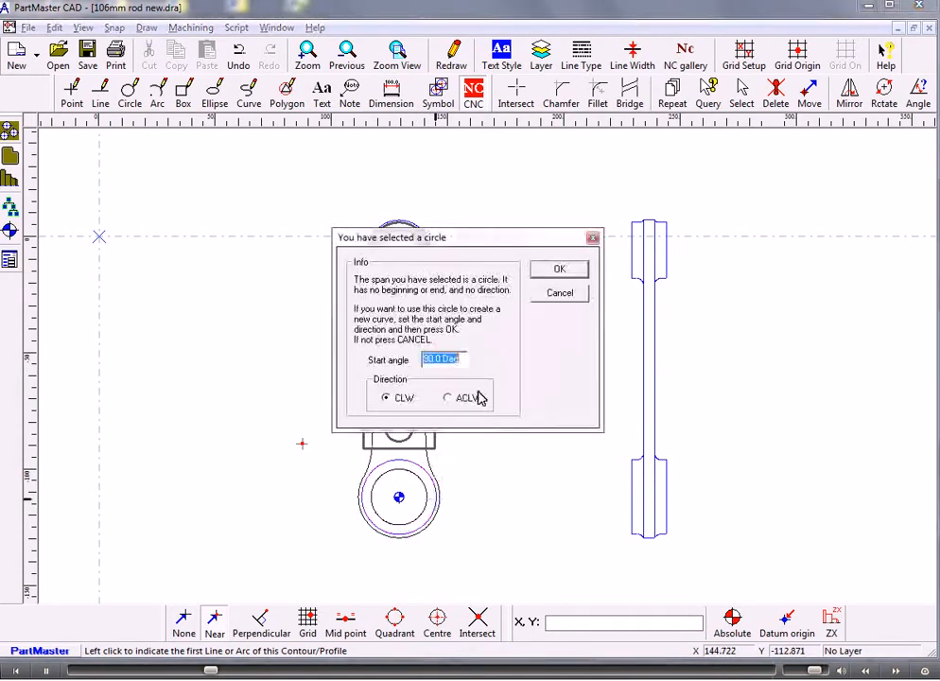
pyautogui.click(543, 273)
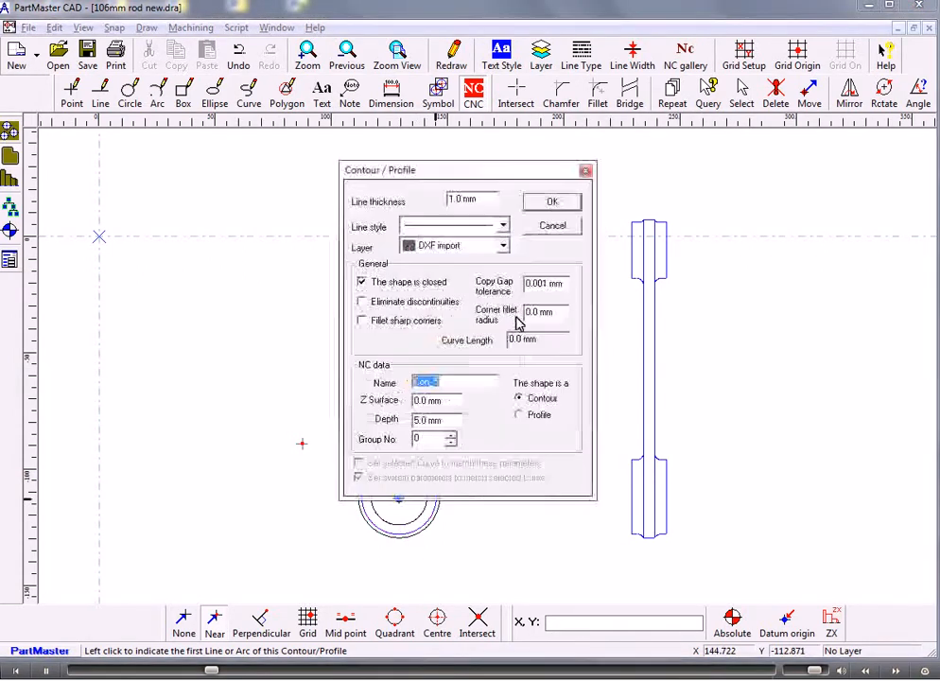
pyautogui.click(544, 203)
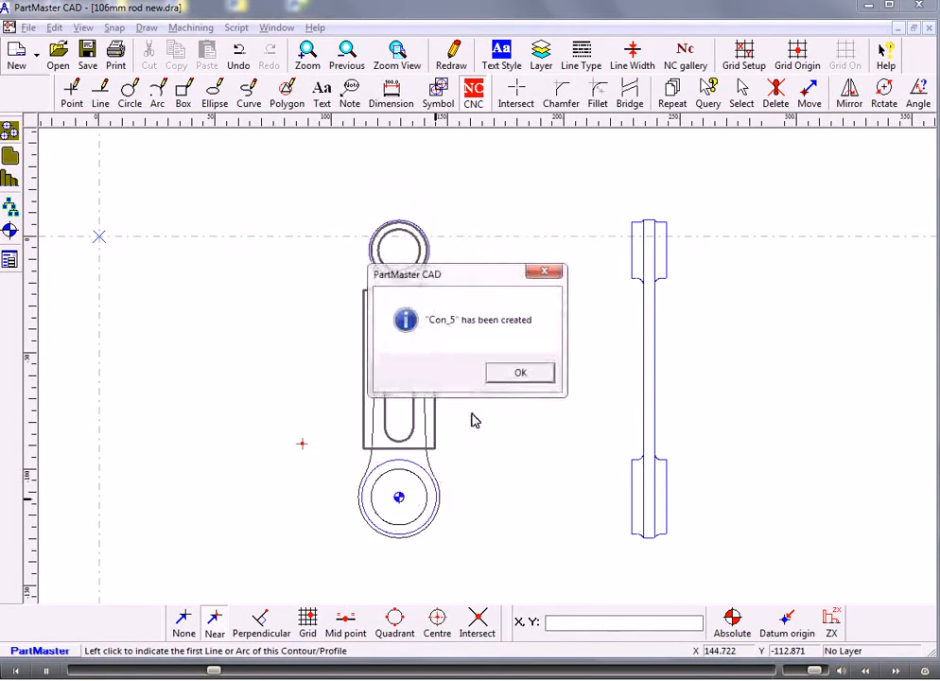
pyautogui.click(506, 370)
# Create a clockwise NC contour from the large end's inner bore circle, with depth 10 mm.
pyautogui.click(423, 502)
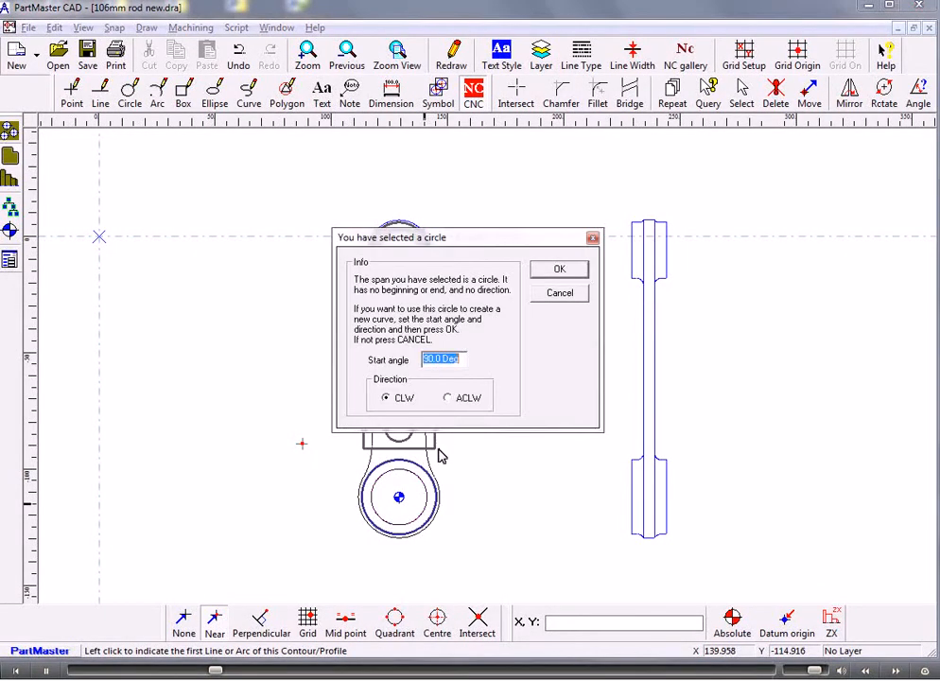
pyautogui.click(537, 270)
pyautogui.moveTo(445, 422); pyautogui.dragTo(366, 439)
pyautogui.write('10')
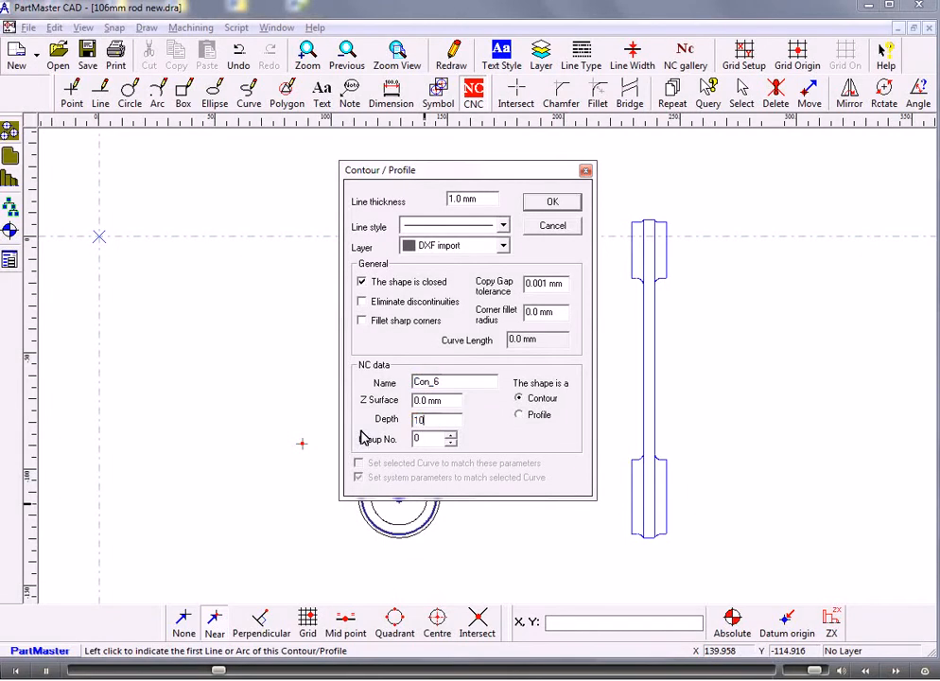
pyautogui.click(545, 203)
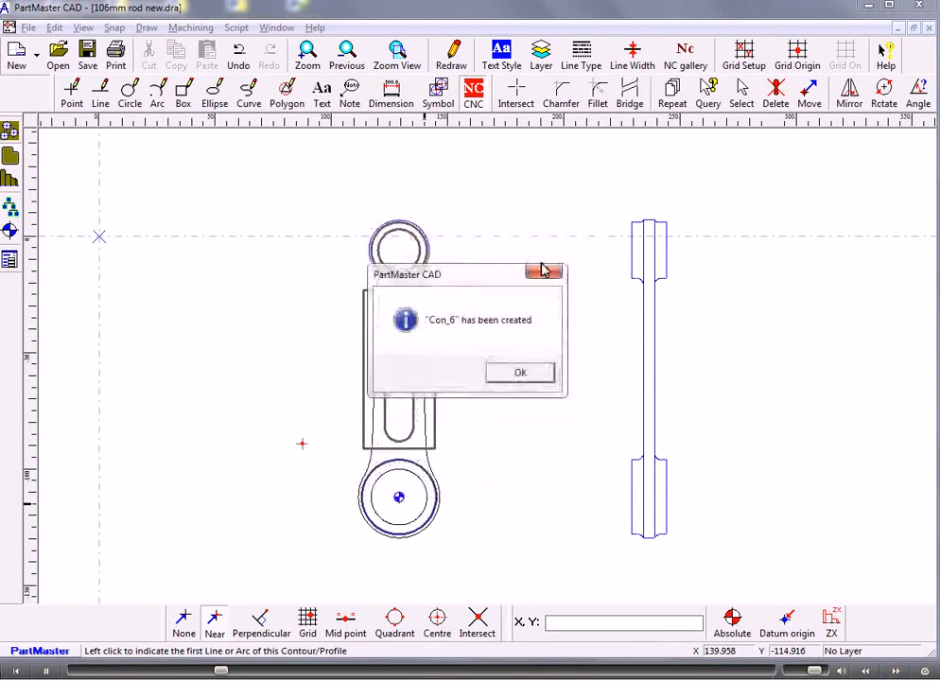
pyautogui.click(528, 369)
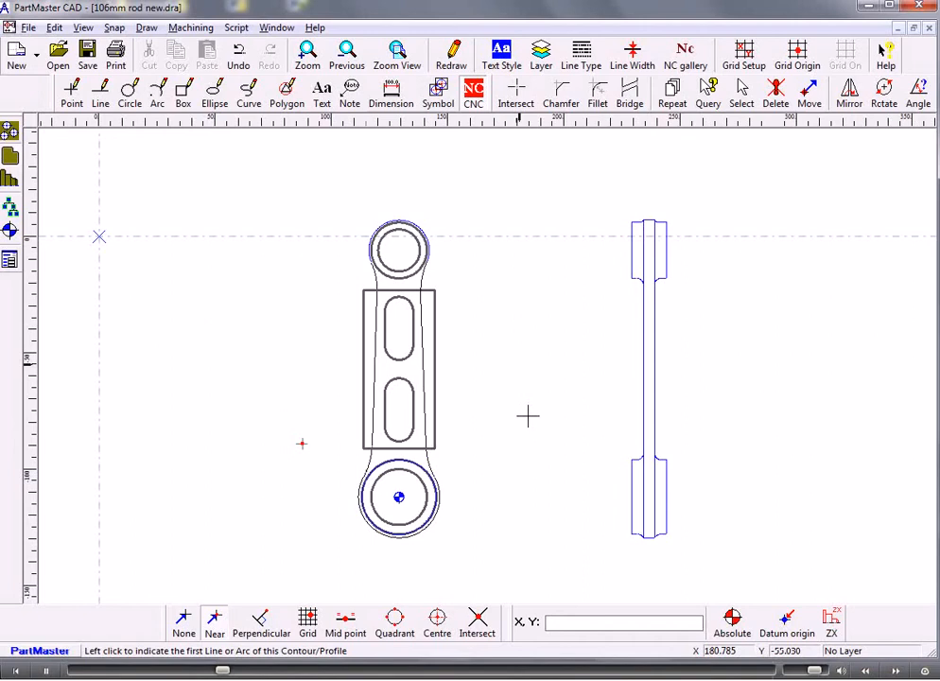
# Create a closed NC contour from the connecting rod's outer outline, keeping Z surface 0 and setting the depth to -12.5 mm.
pyautogui.click(438, 504)
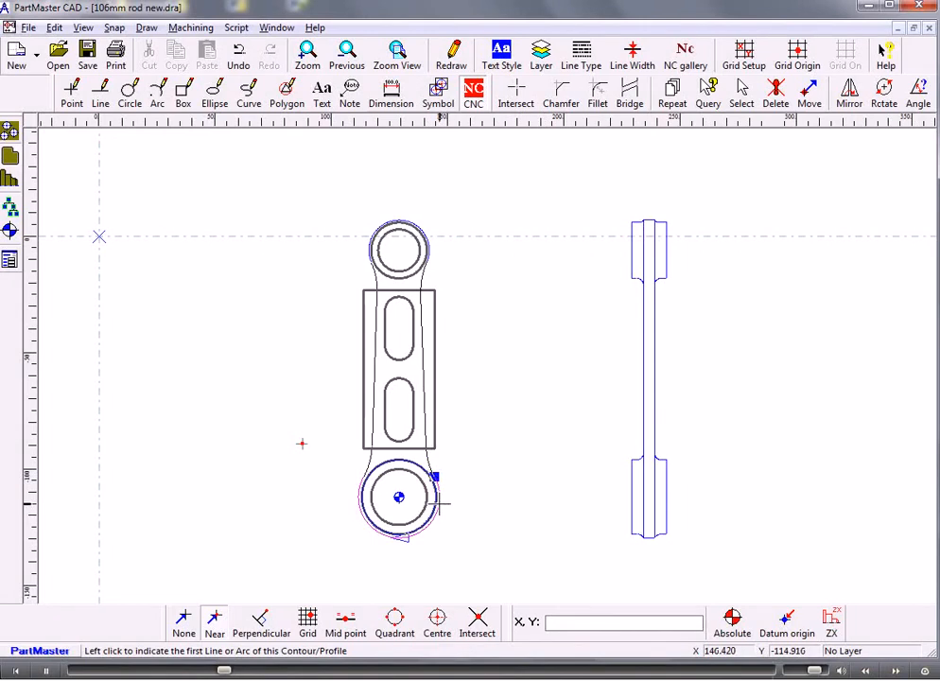
pyautogui.click(439, 504)
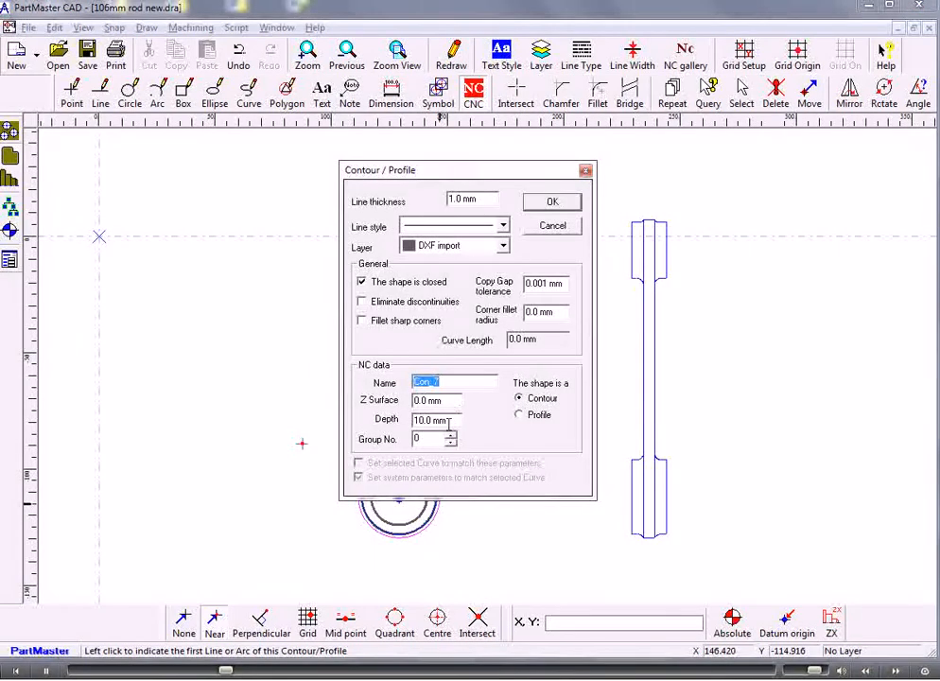
pyautogui.moveTo(448, 425); pyautogui.dragTo(398, 431)
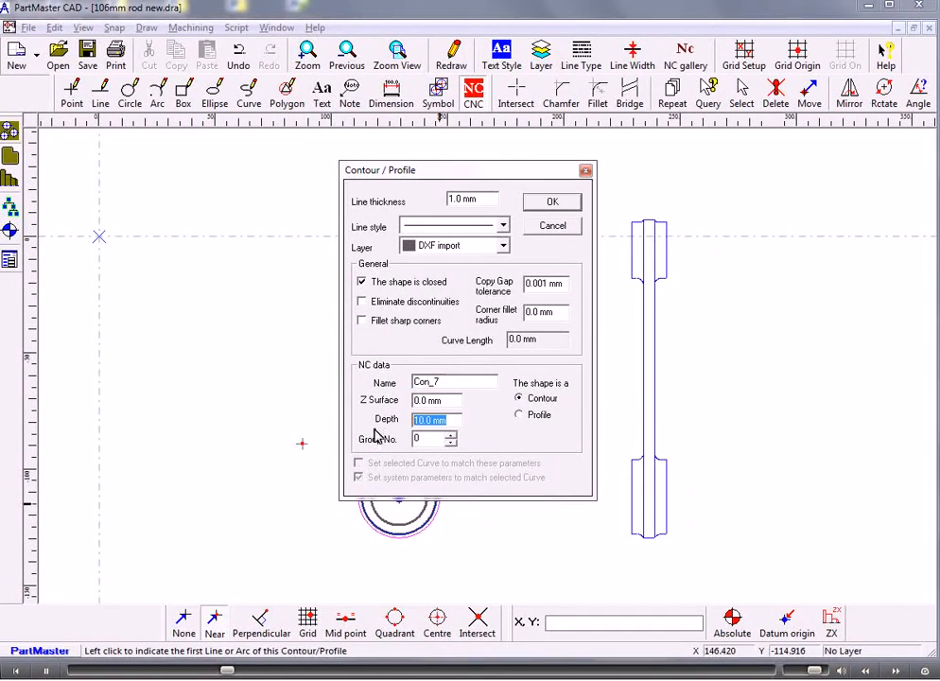
pyautogui.write('-12.5')
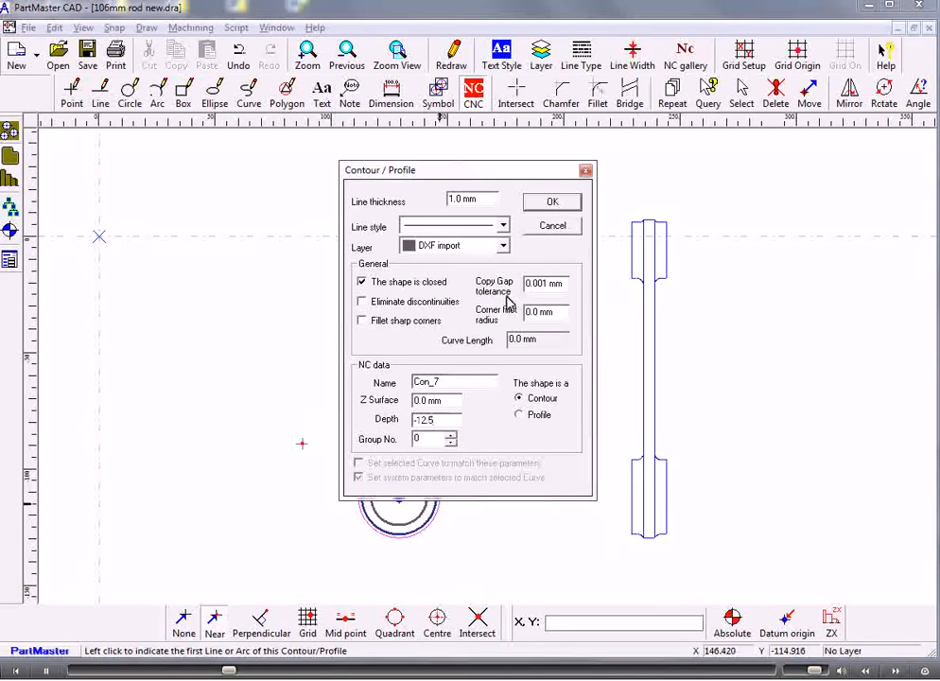
pyautogui.click(546, 204)
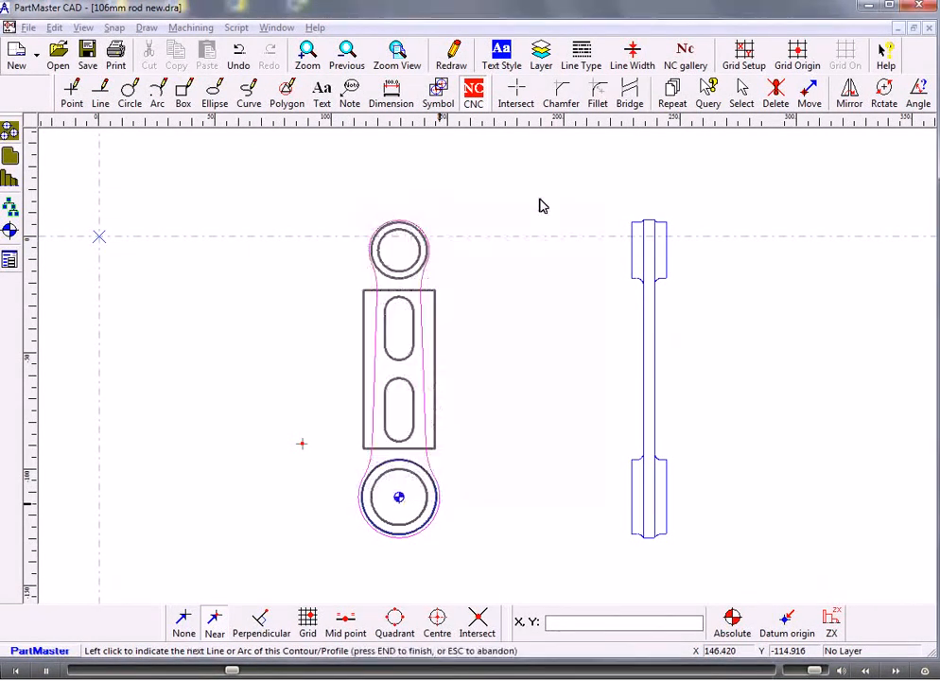
pyautogui.click(521, 373)
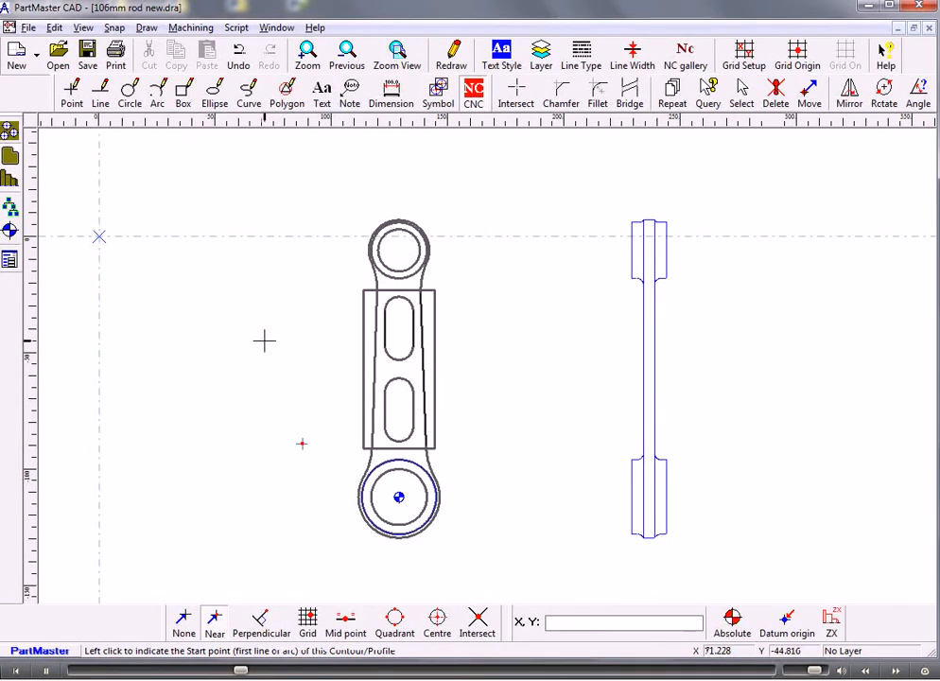
# Save the drawing as 106mm rod new.dra in the Drawings folder.
pyautogui.click(28, 27)
pyautogui.click(64, 140)
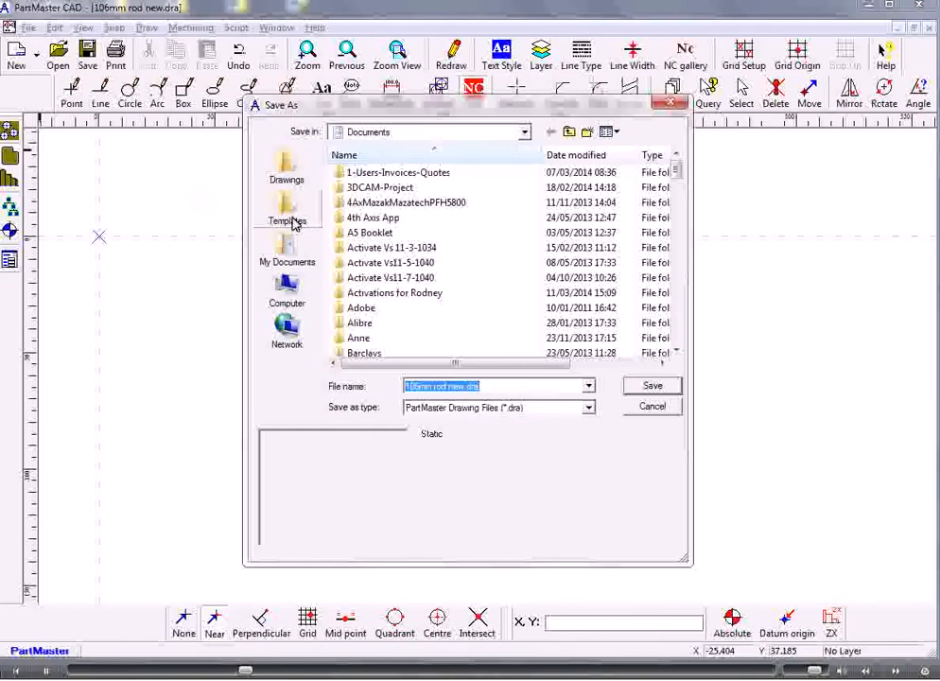
pyautogui.click(286, 171)
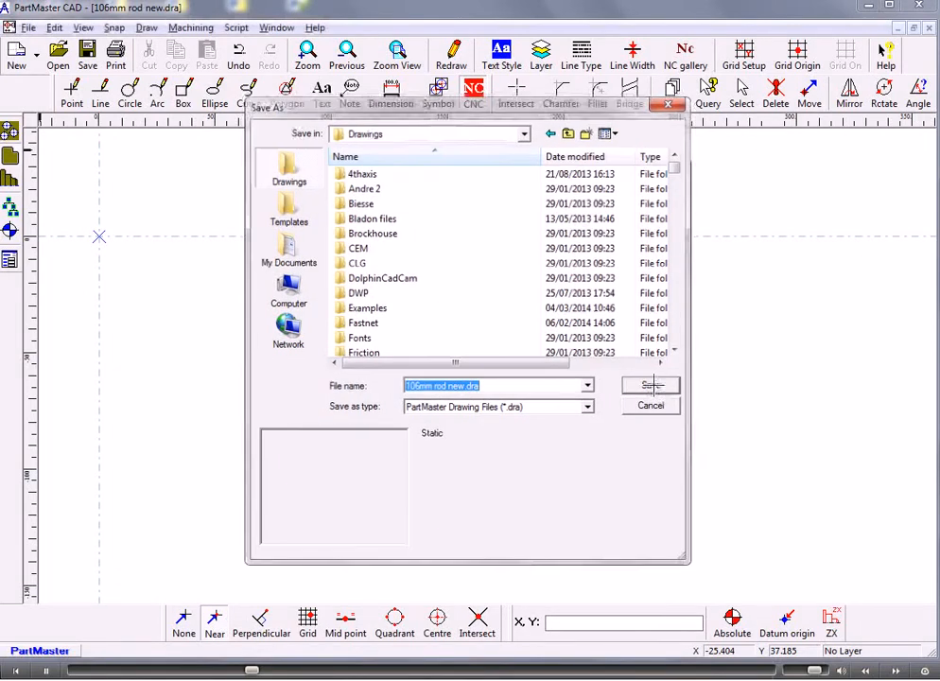
pyautogui.click(653, 387)
# Open the drawing in PartMaster CAM's milling module and accept the millimetre milling setup with tool change Z 150 mm and clearplane 50 mm.
pyautogui.click(189, 29)
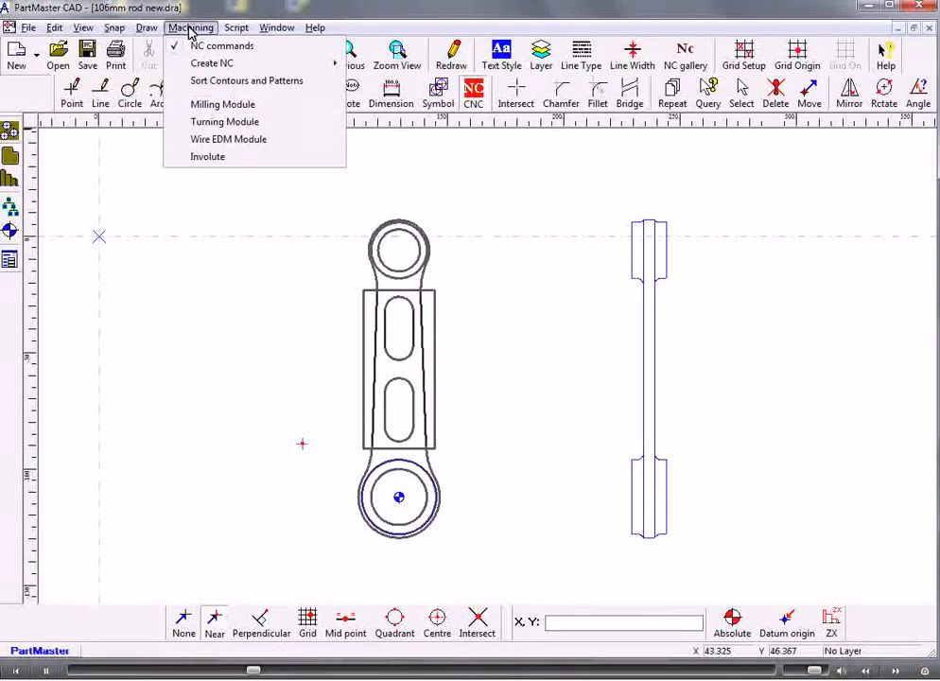
pyautogui.click(202, 104)
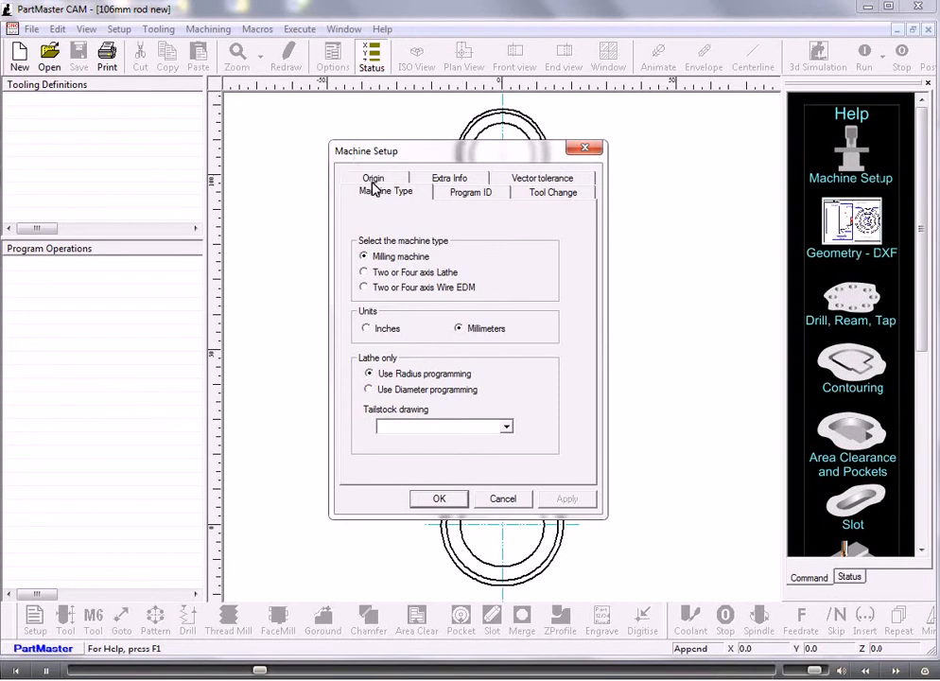
pyautogui.click(551, 194)
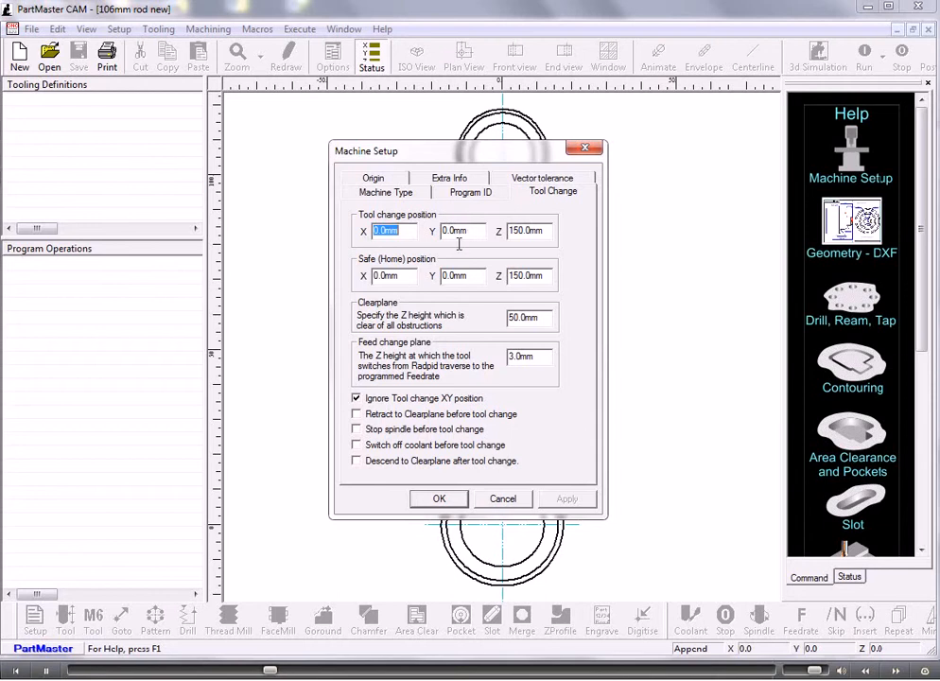
pyautogui.doubleClick(528, 231)
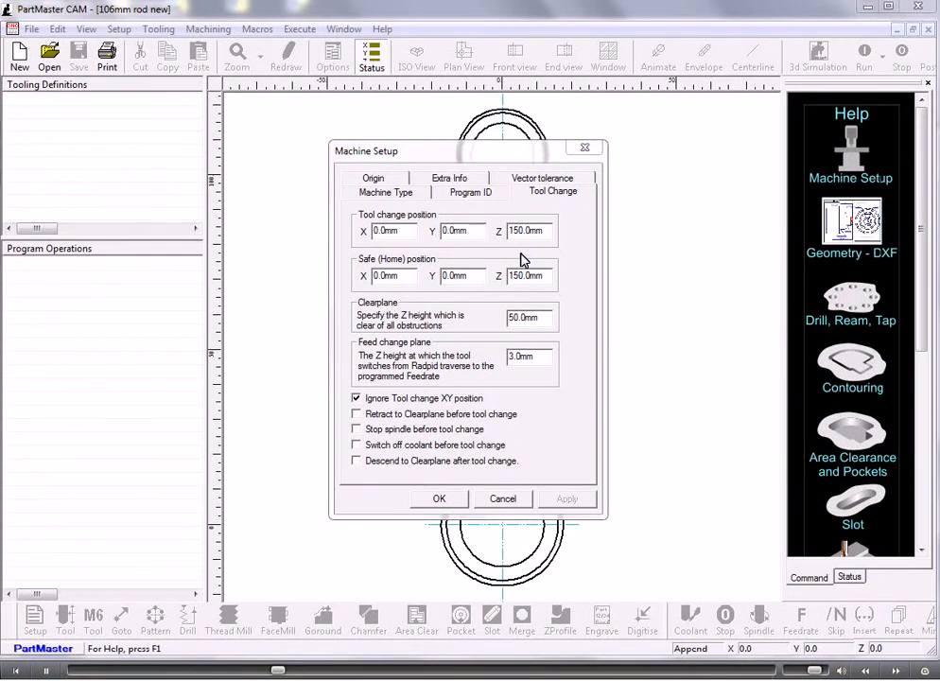
pyautogui.click(439, 499)
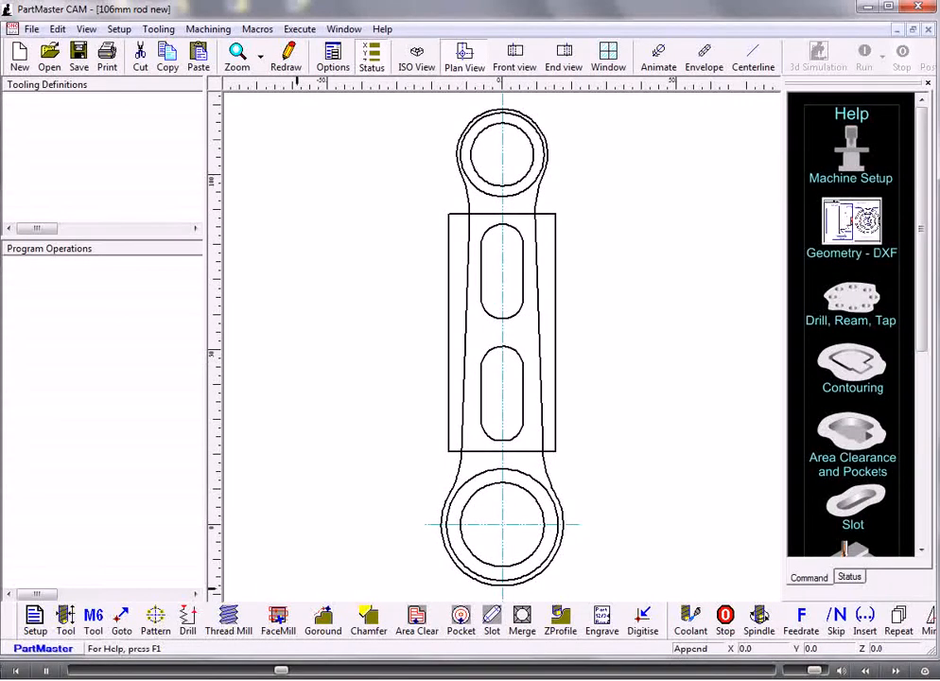
# Define tool 1 as a 20 mm diameter end mill with 2.5 mm tip radius, 60 mm length and 25 mm cut depth.
pyautogui.click(64, 617)
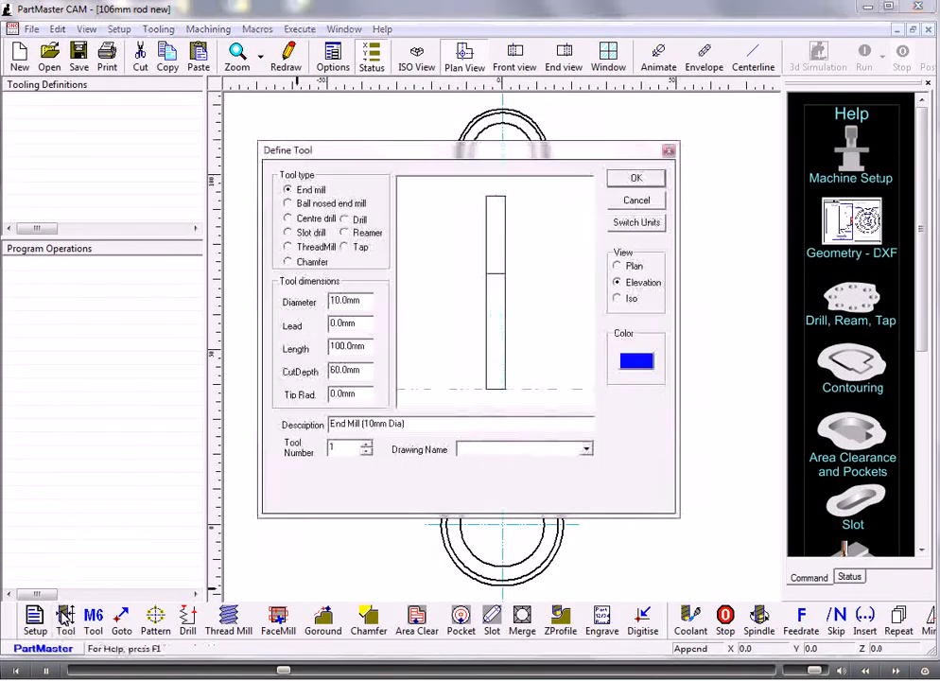
pyautogui.doubleClick(352, 301)
pyautogui.write('20')
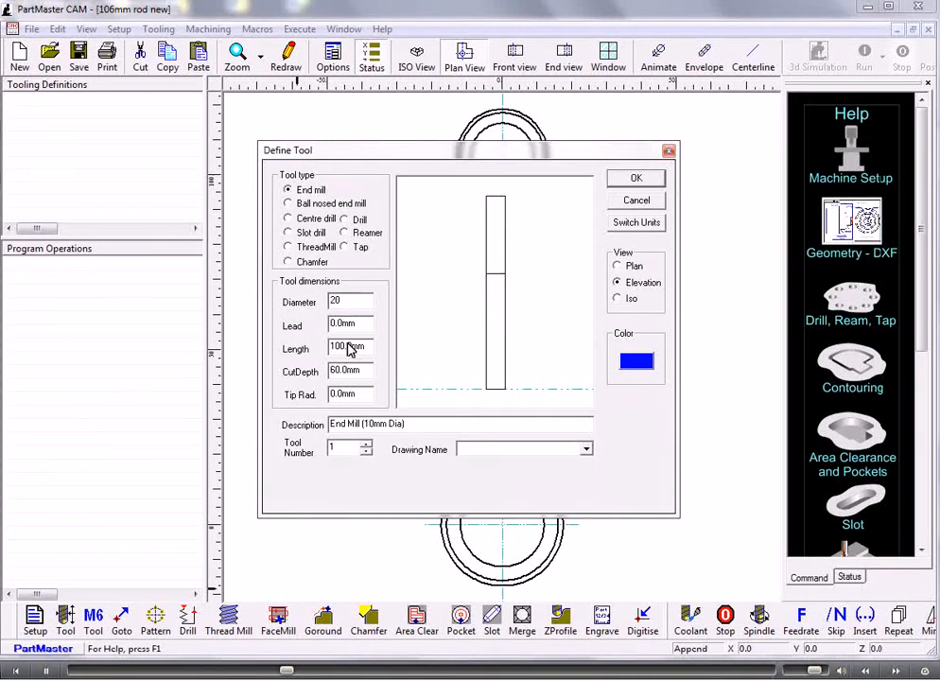
pyautogui.doubleClick(352, 394)
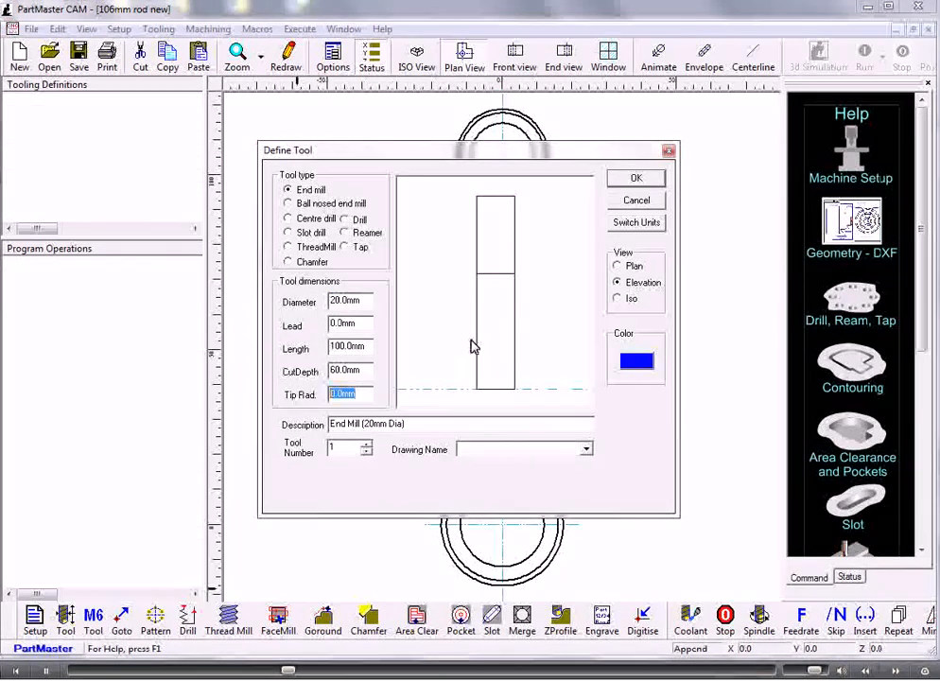
pyautogui.write('2.5')
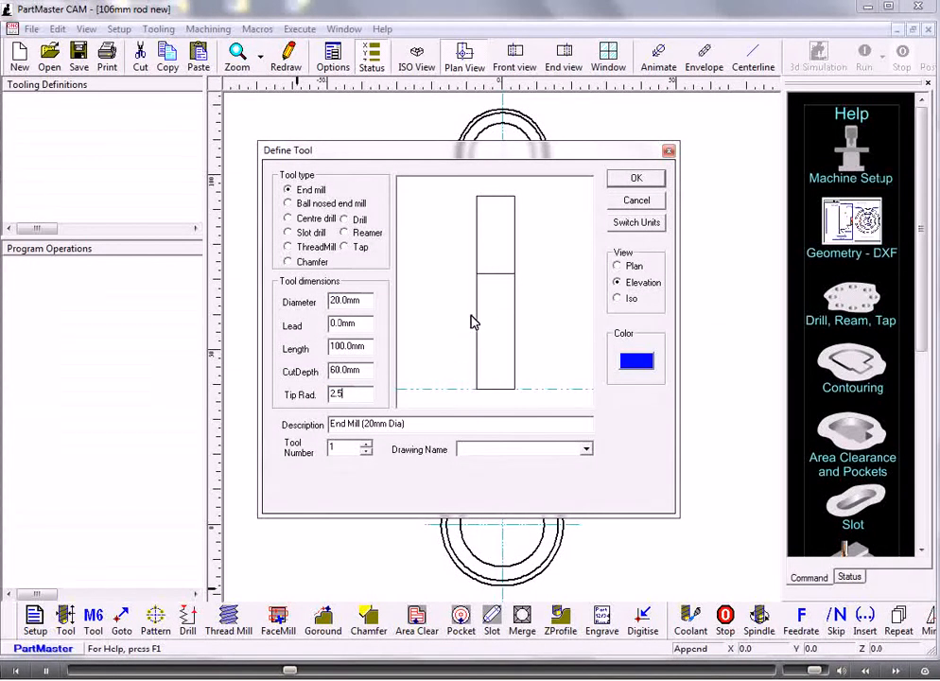
pyautogui.press('Tab')
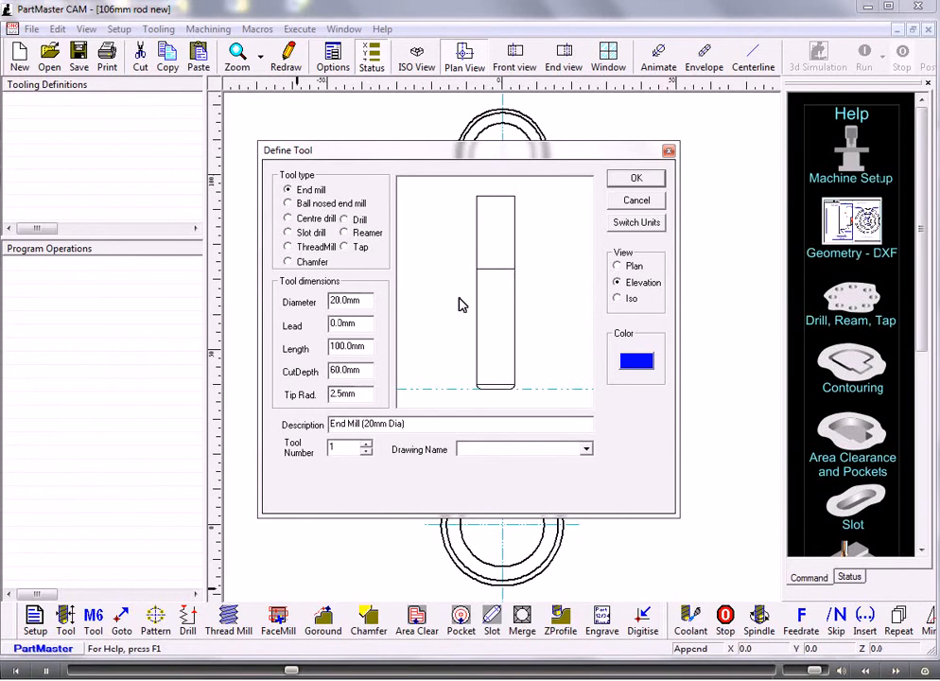
pyautogui.doubleClick(348, 346)
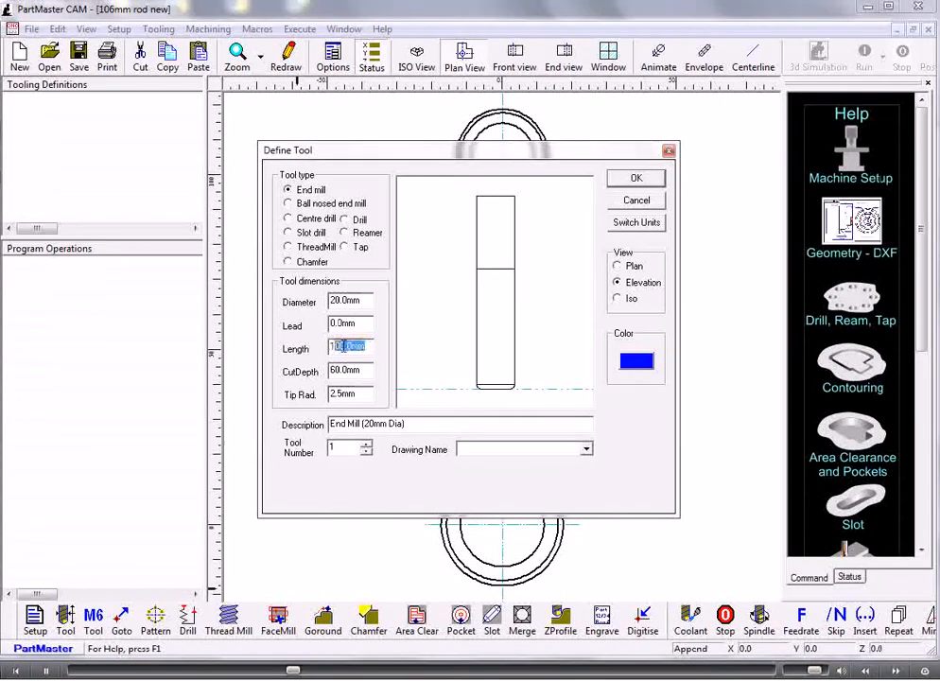
pyautogui.write('60')
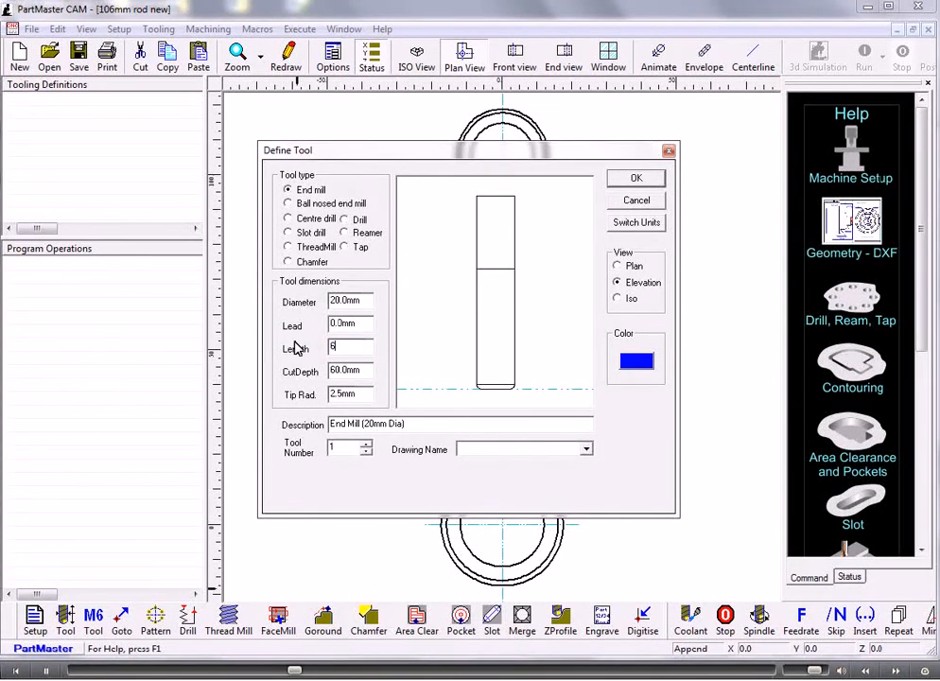
pyautogui.doubleClick(368, 372)
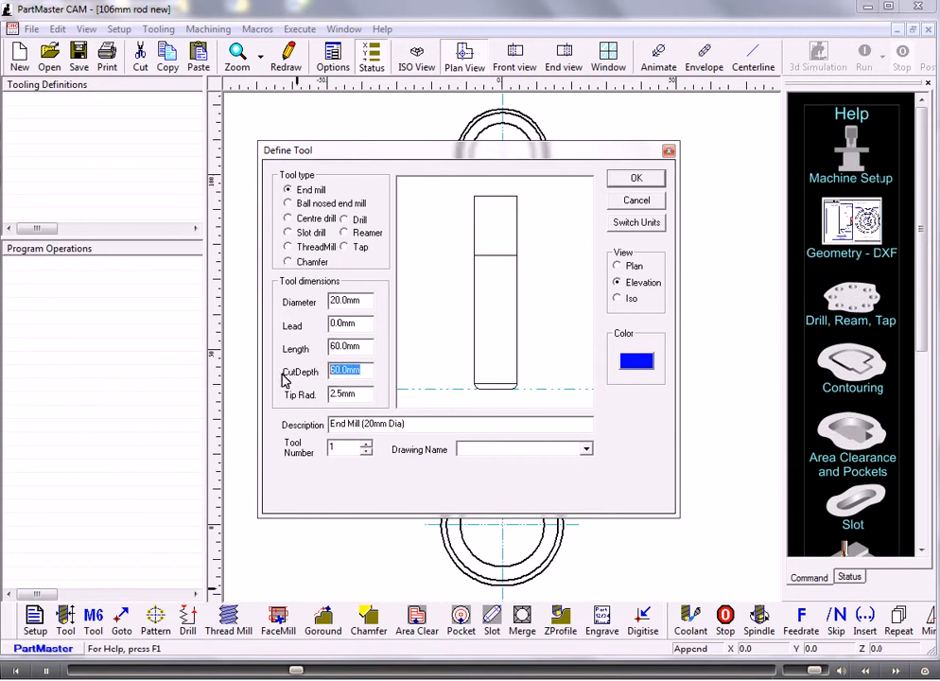
pyautogui.write('25')
pyautogui.press('Tab')
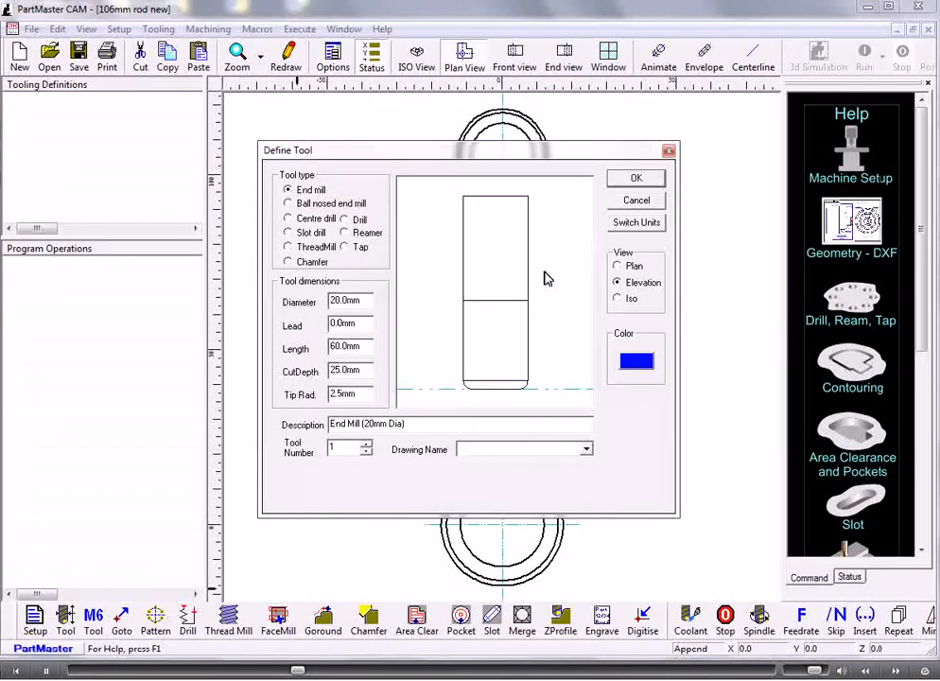
pyautogui.click(634, 180)
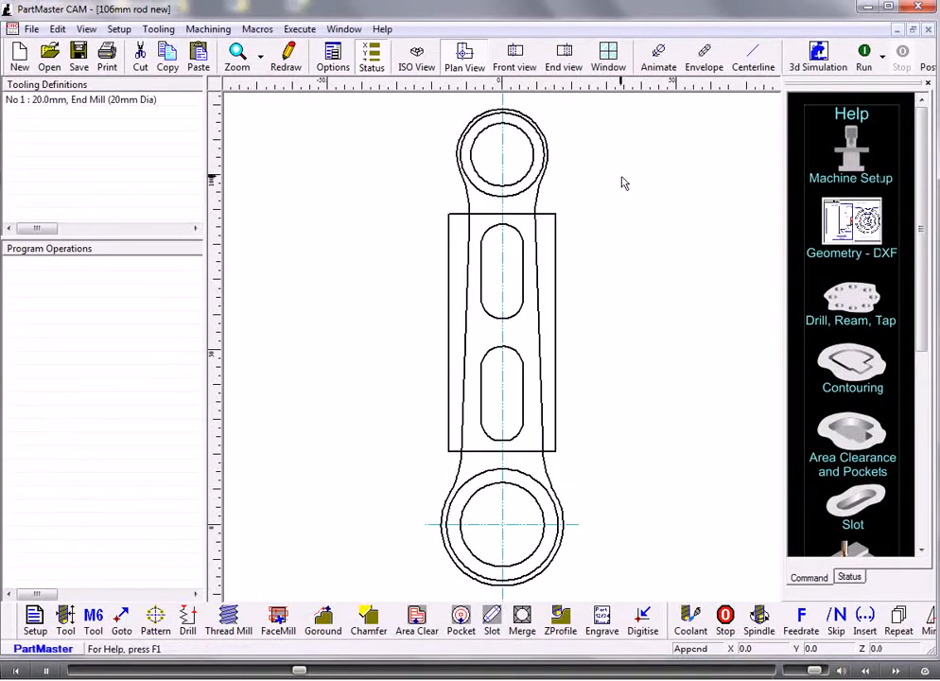
# Add a tool change to the 20 mm end mill at 1000 rpm, 200 mm/min feed and 100 mm/min Z feed, with coolant on.
pyautogui.click(96, 619)
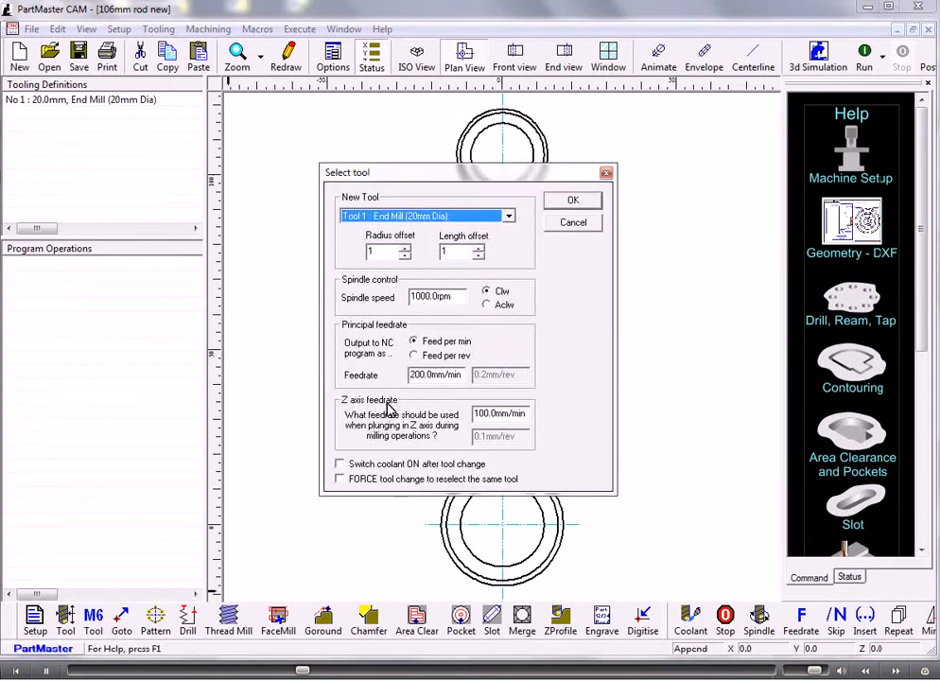
pyautogui.moveTo(451, 300); pyautogui.dragTo(411, 300)
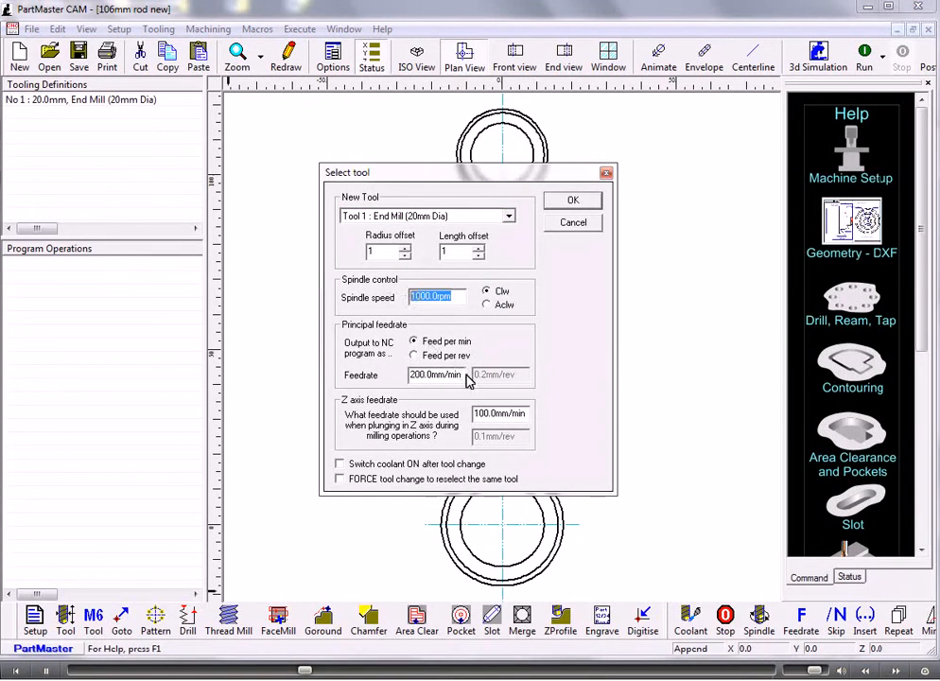
pyautogui.moveTo(451, 374); pyautogui.dragTo(409, 376)
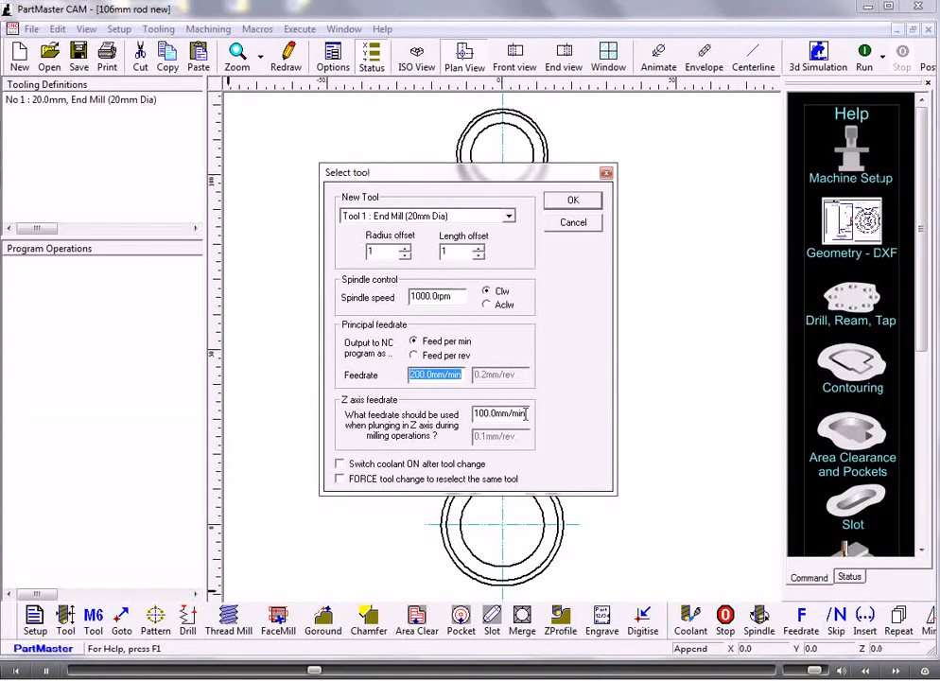
pyautogui.click(341, 464)
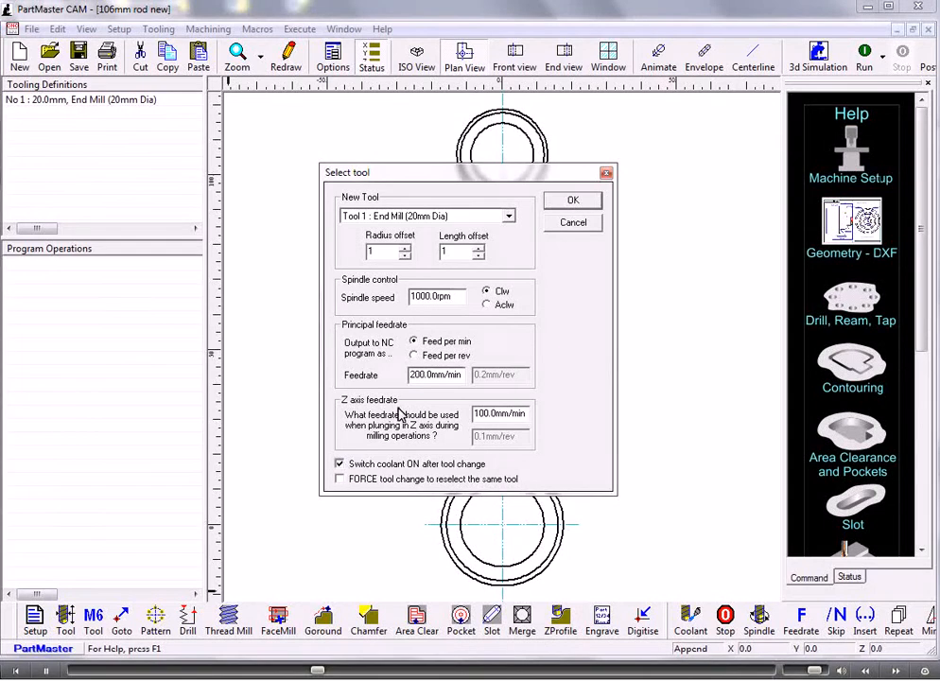
pyautogui.click(557, 204)
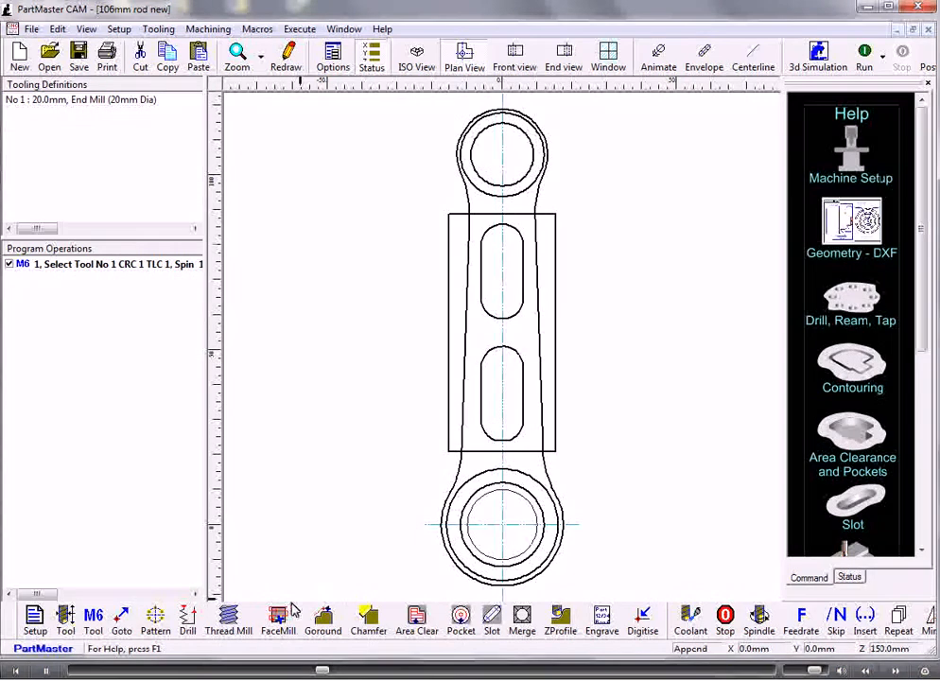
# Add an area clearance of the rectangular contour Con_0 around the rod's shank, 5 mm deep with 70% tool overlap and climb milling.
pyautogui.click(416, 617)
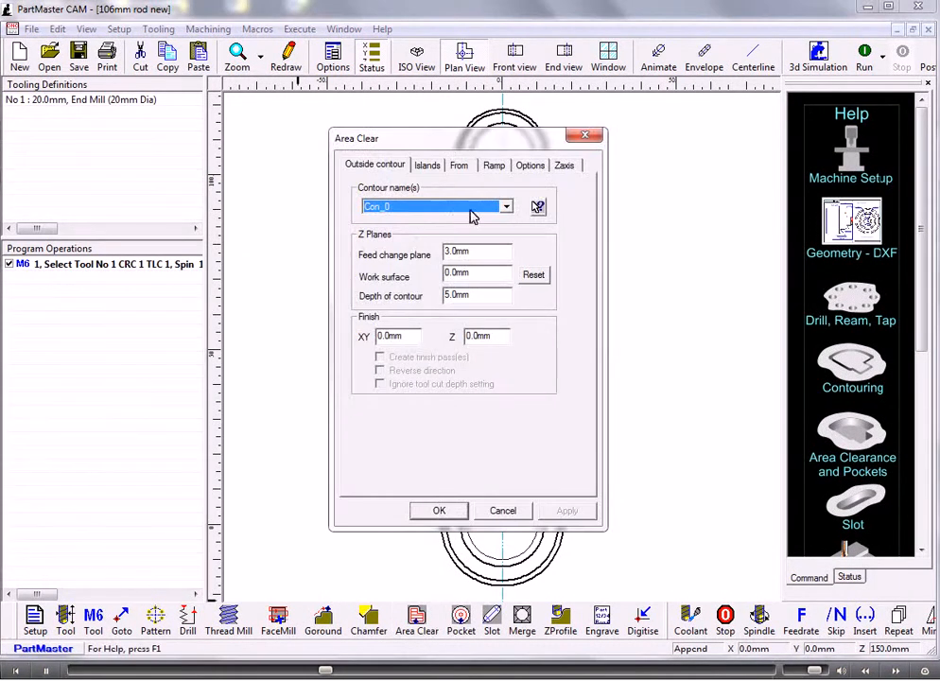
pyautogui.click(507, 207)
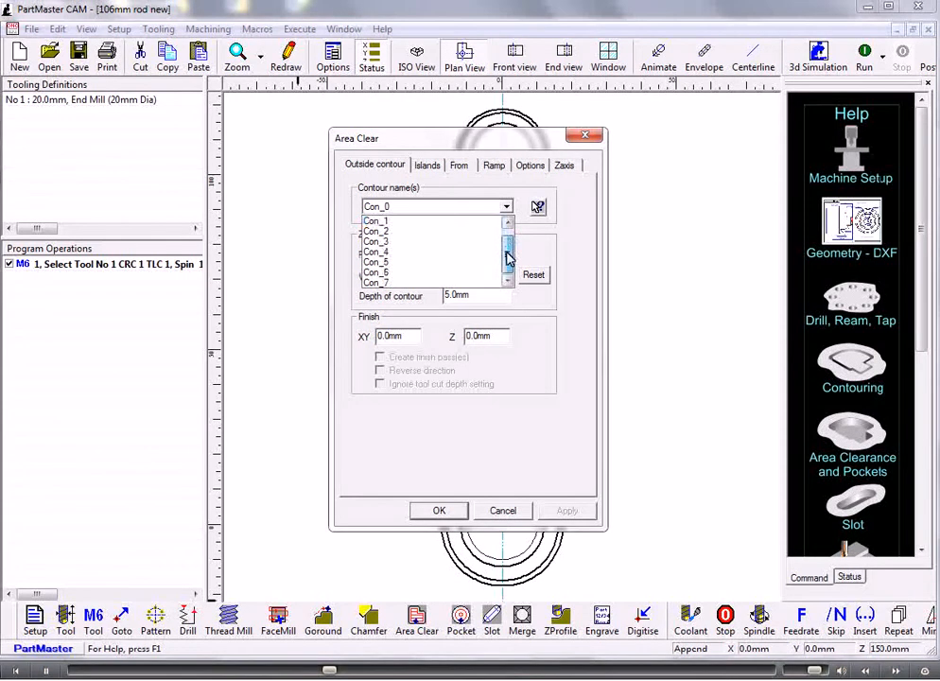
pyautogui.click(407, 207)
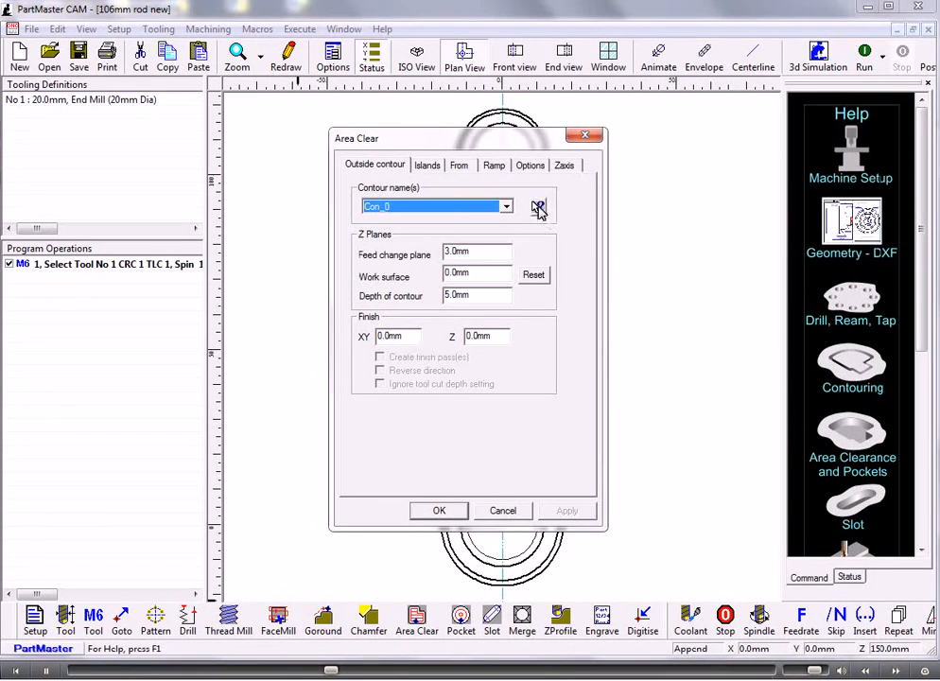
pyautogui.click(537, 209)
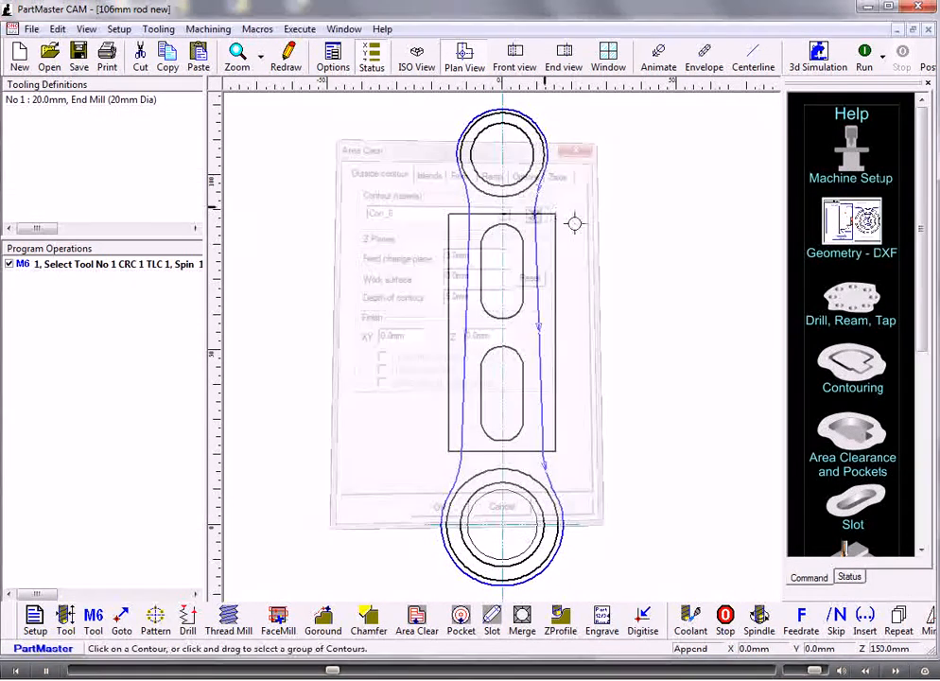
pyautogui.click(561, 256)
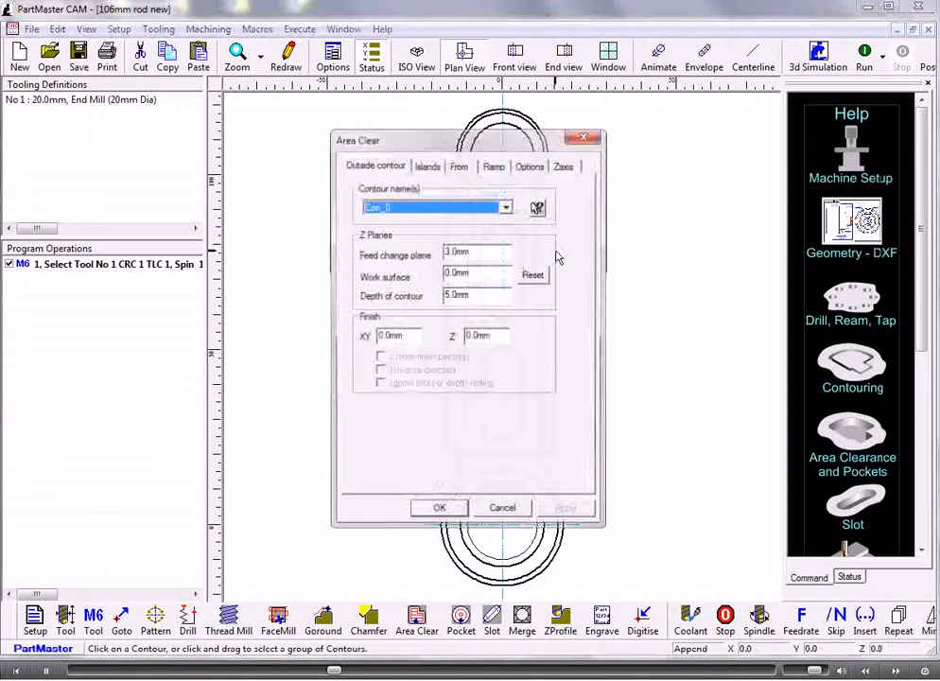
pyautogui.moveTo(475, 273); pyautogui.dragTo(416, 295)
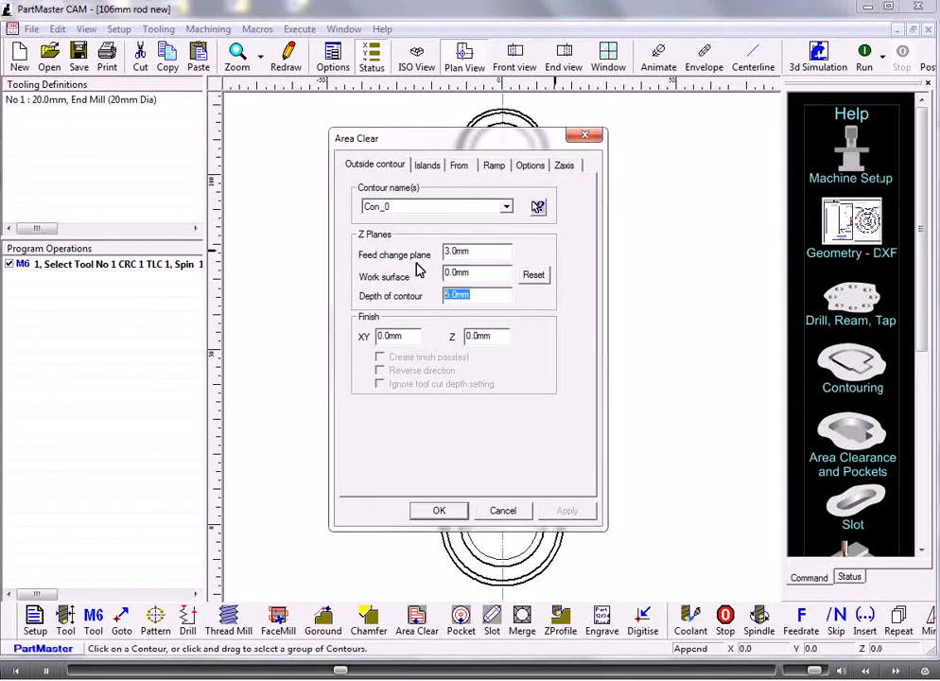
pyautogui.click(528, 167)
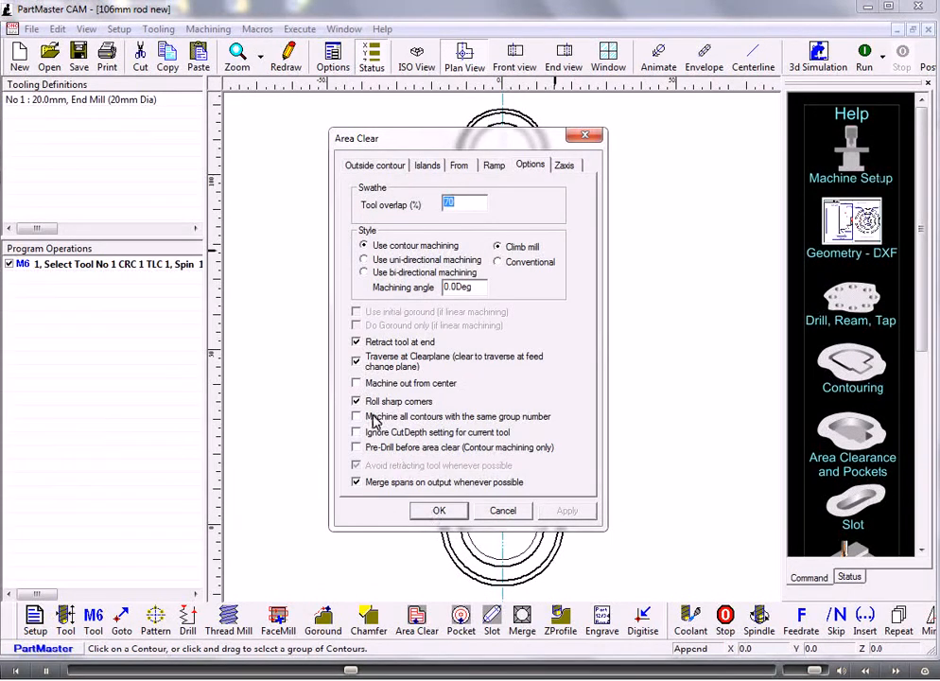
pyautogui.click(432, 512)
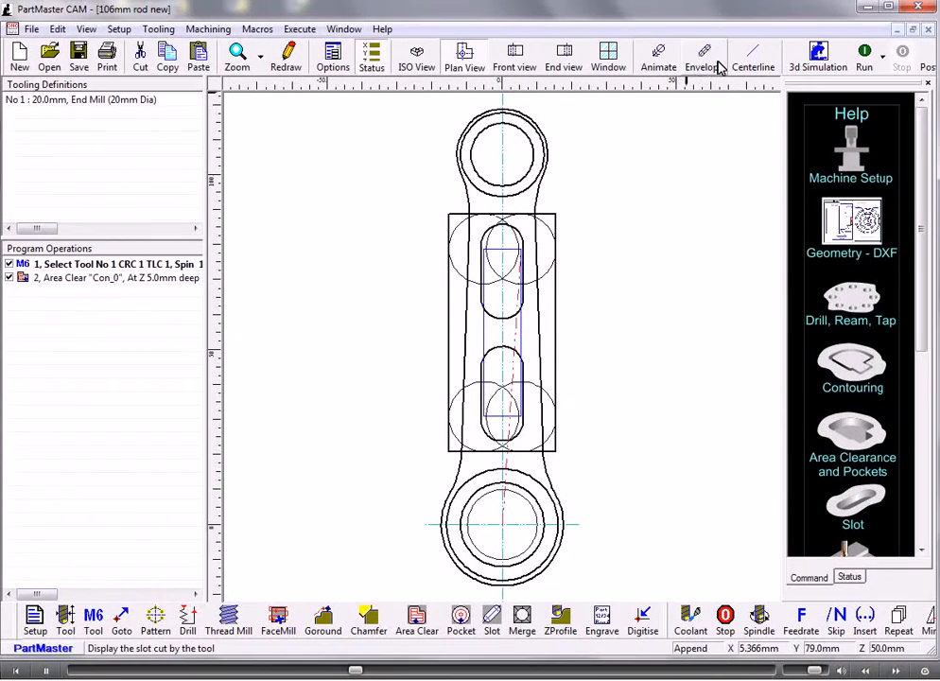
# Replay the program's toolpath in centreline, envelope and animated tool display to check the Con_0 clearance.
pyautogui.click(864, 55)
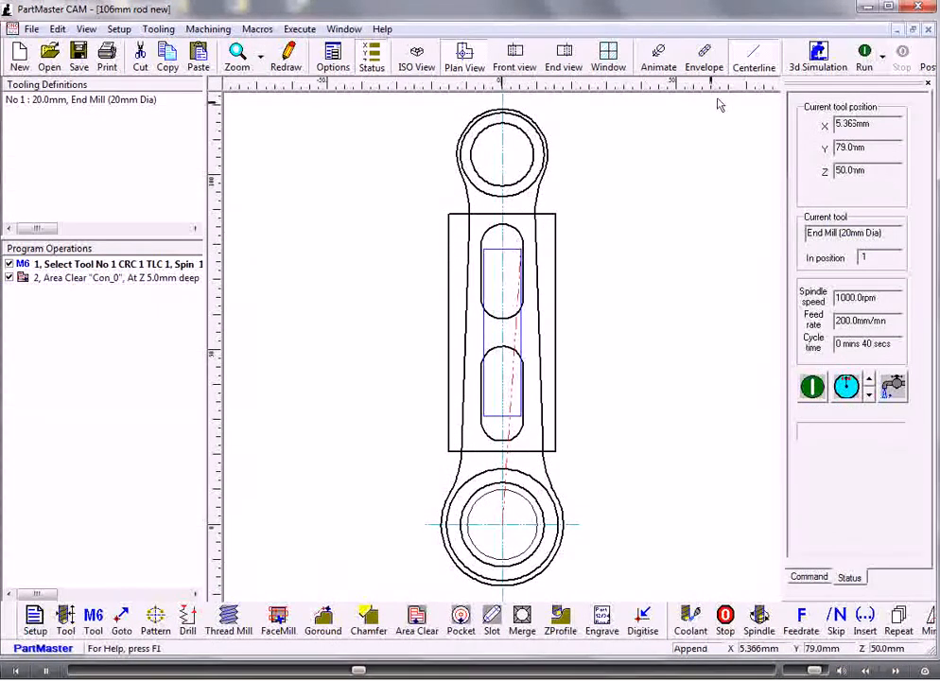
pyautogui.click(864, 59)
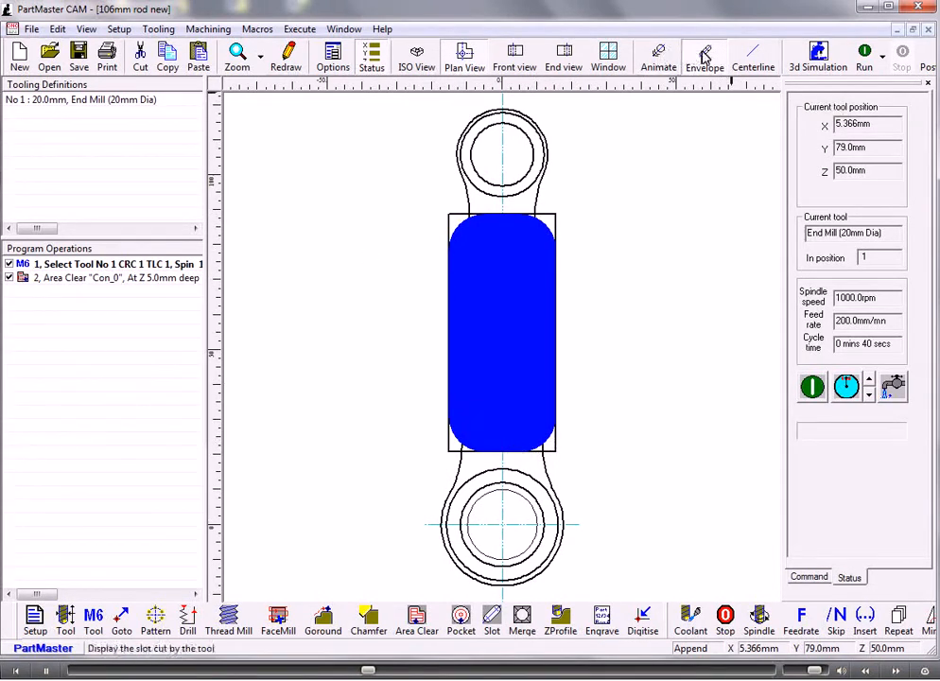
pyautogui.click(863, 56)
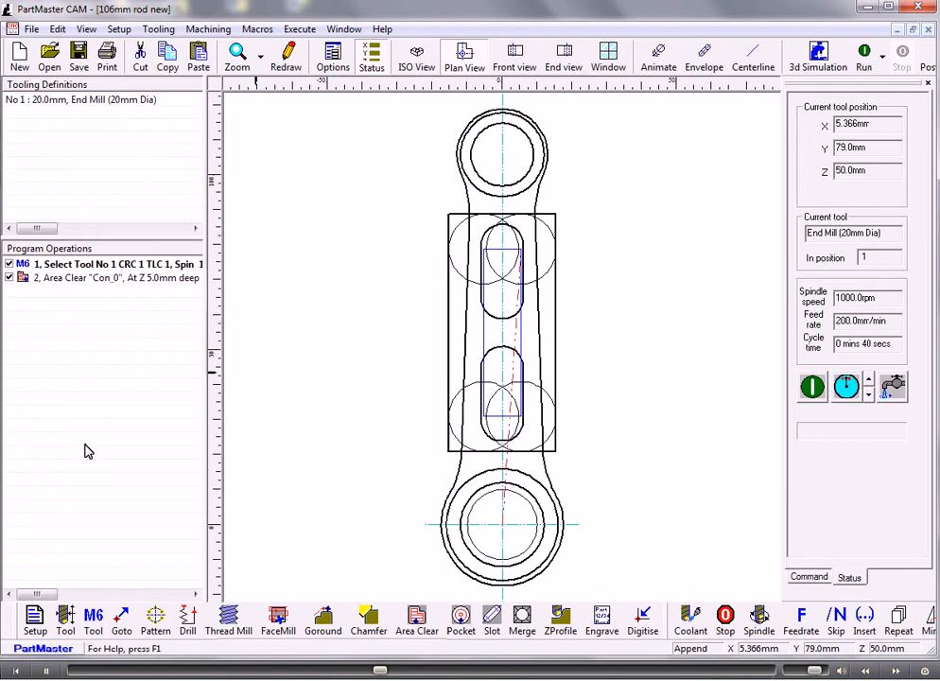
# Suppress the Con_0 area clearance operation in the program and rerun it.
pyautogui.click(12, 279)
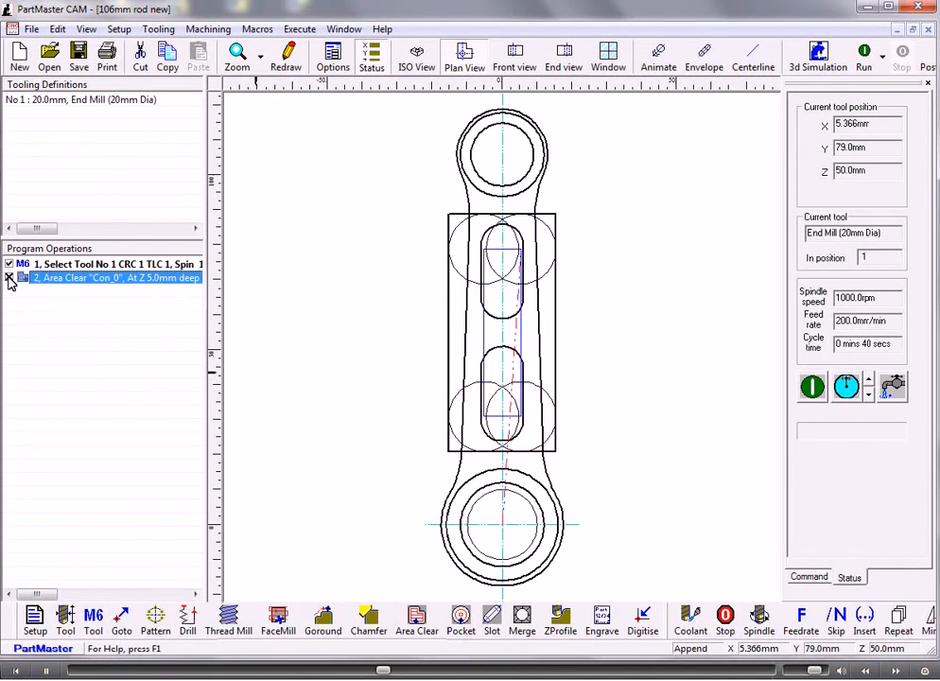
pyautogui.click(864, 58)
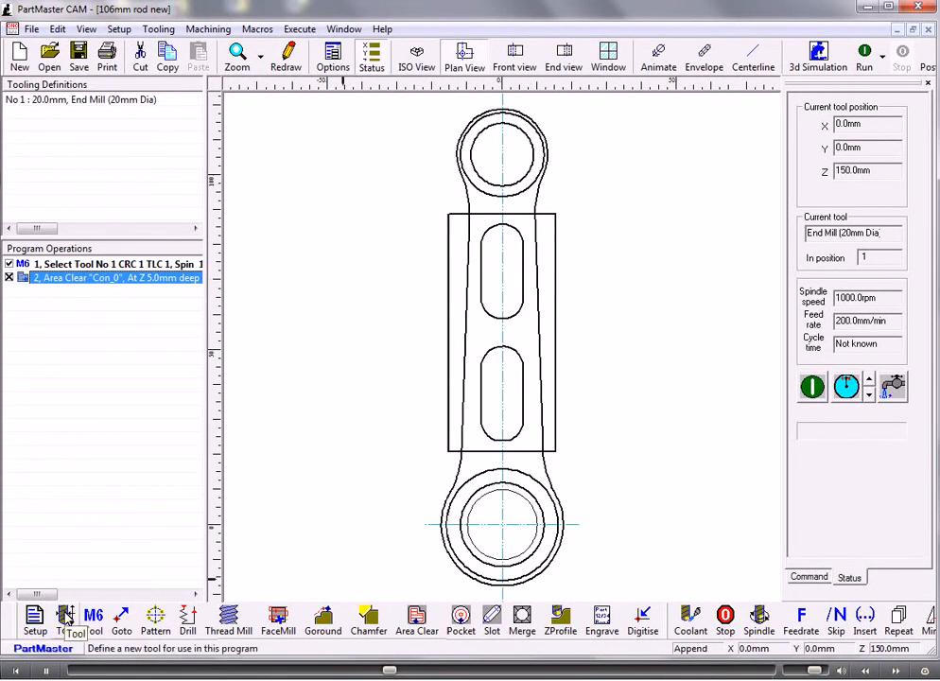
# Define tool 2 as a 10 mm end mill, 50 mm long with 25 mm cut depth, and add its tool change at 1000 rpm and 200 mm/min.
pyautogui.click(66, 616)
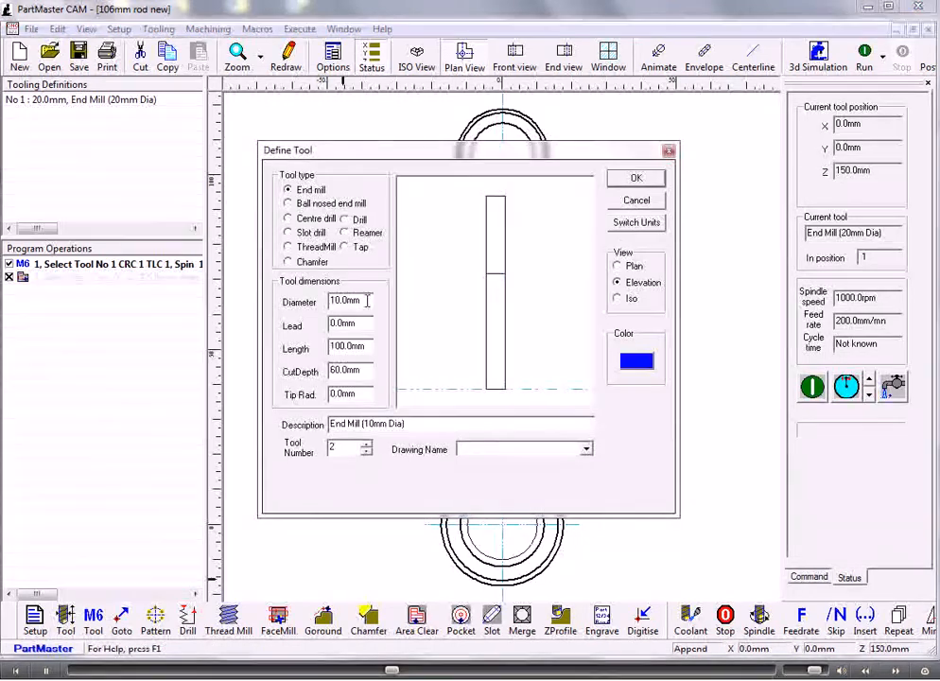
pyautogui.moveTo(367, 300); pyautogui.dragTo(322, 301)
pyautogui.moveTo(369, 346); pyautogui.dragTo(289, 348)
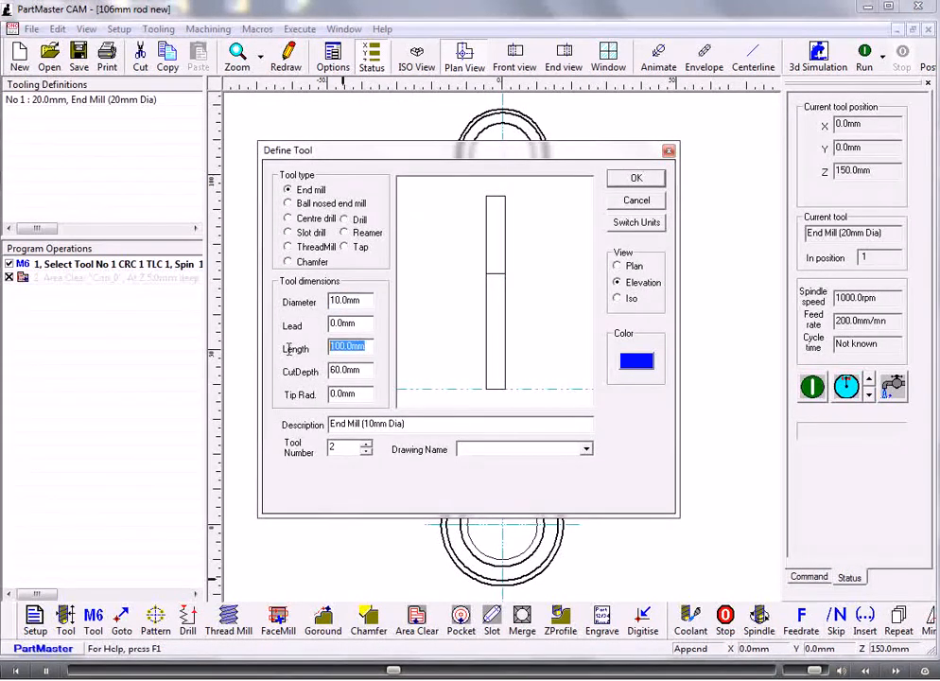
pyautogui.write('50')
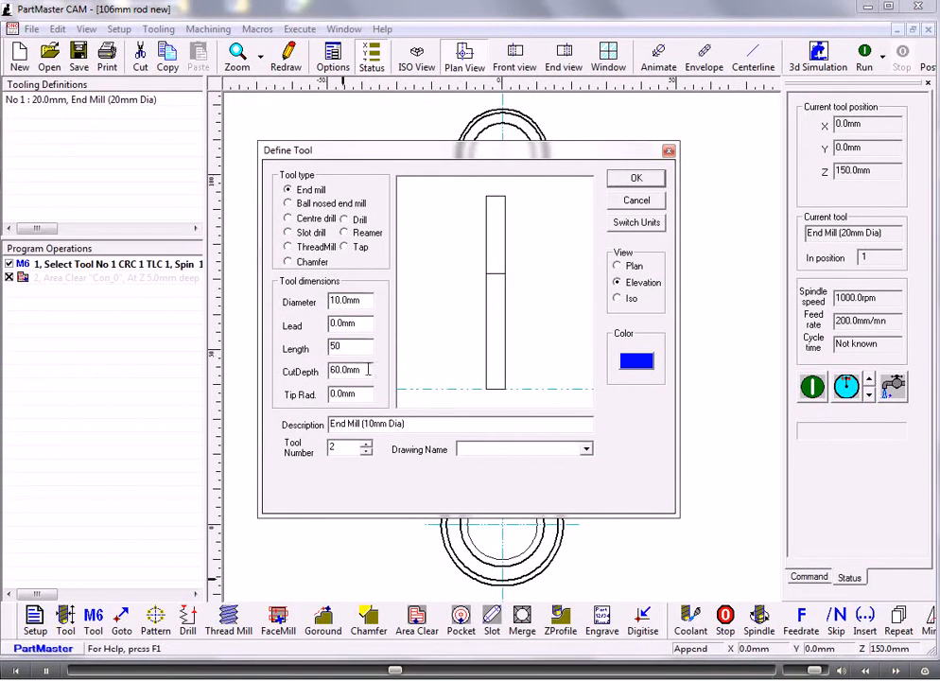
pyautogui.moveTo(368, 370); pyautogui.dragTo(280, 371)
pyautogui.write('25')
pyautogui.press('Tab')
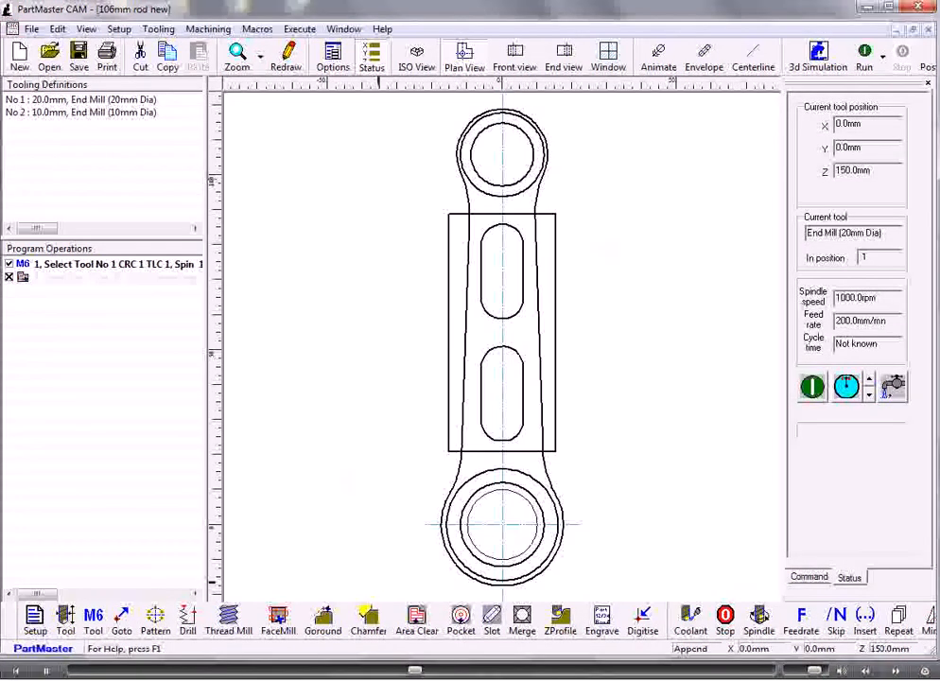
pyautogui.click(94, 620)
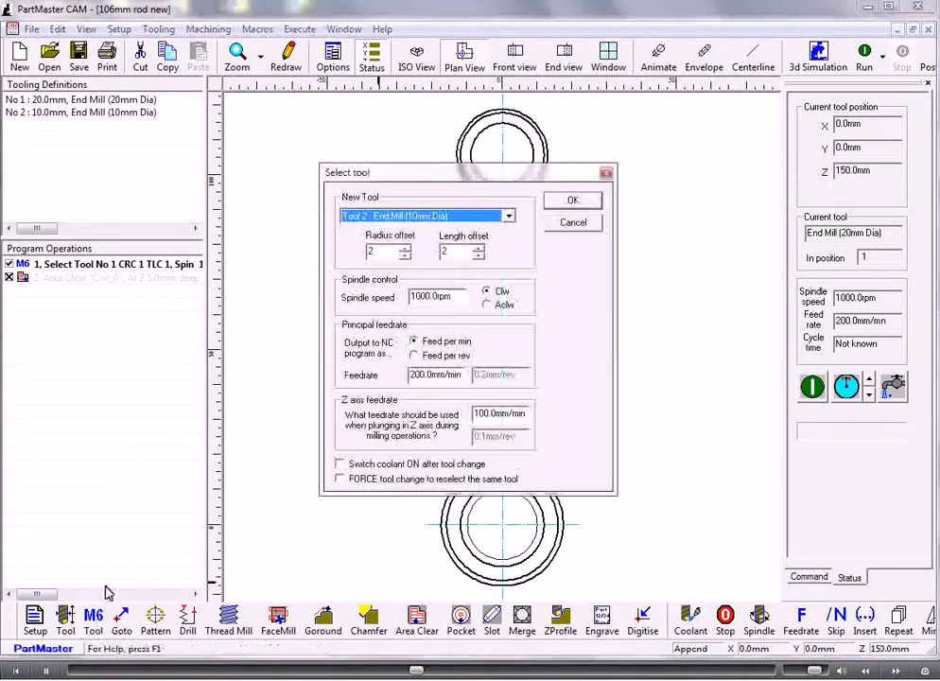
pyautogui.click(567, 204)
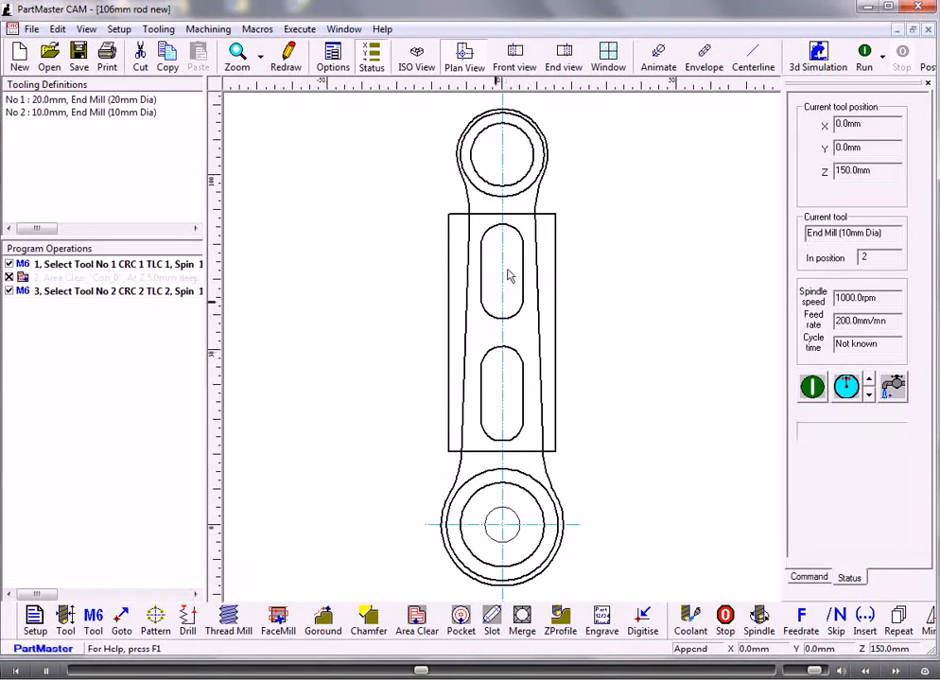
# Add an area clearance of the upper slot Con_1 from work surface -5 mm, 5 mm deep, machining out from the center.
pyautogui.click(419, 619)
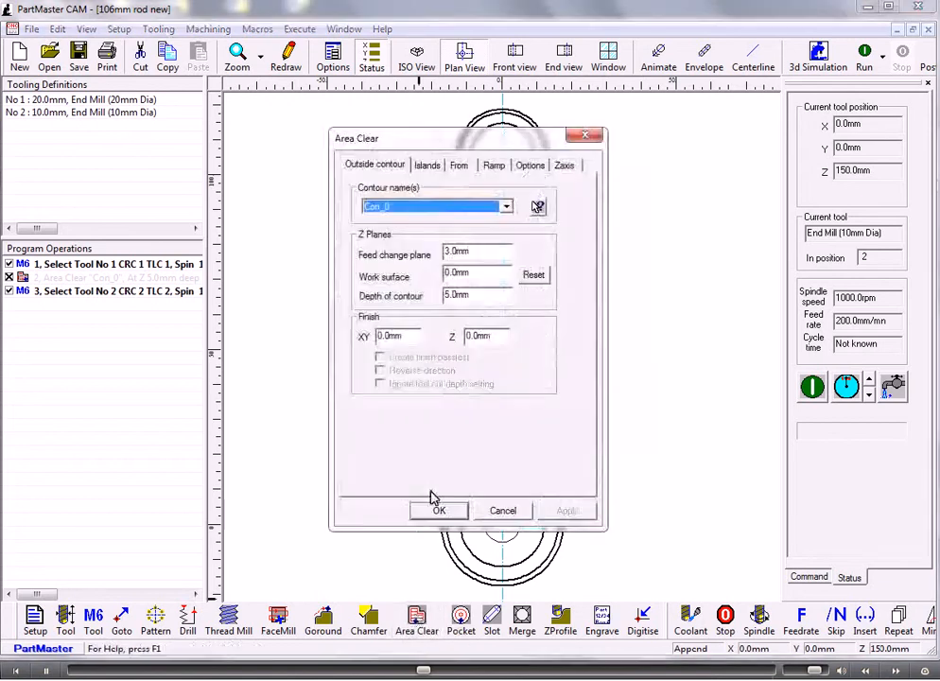
pyautogui.click(538, 207)
pyautogui.click(521, 272)
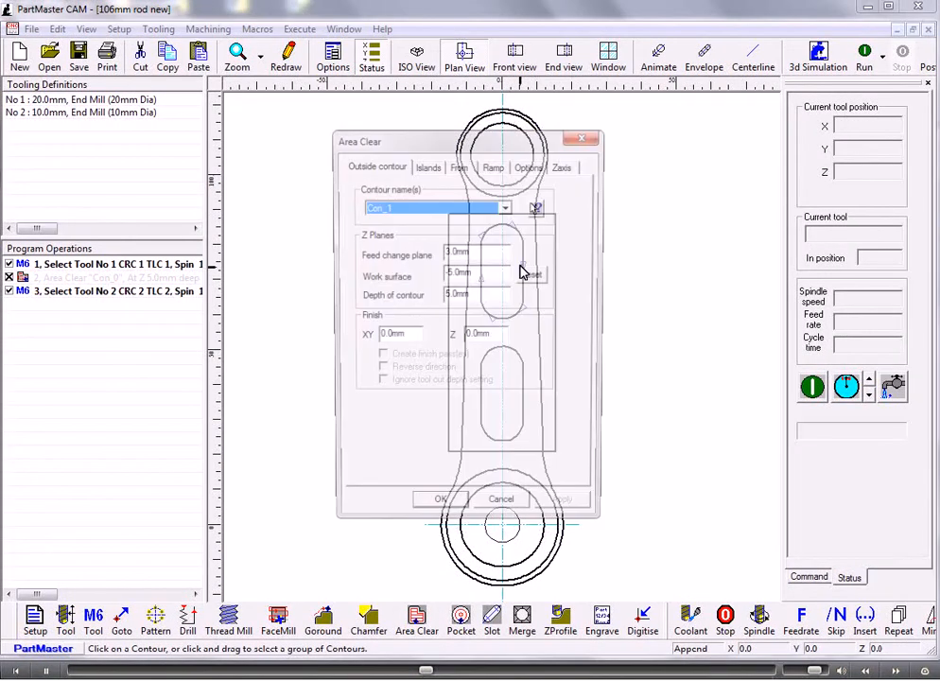
pyautogui.click(529, 167)
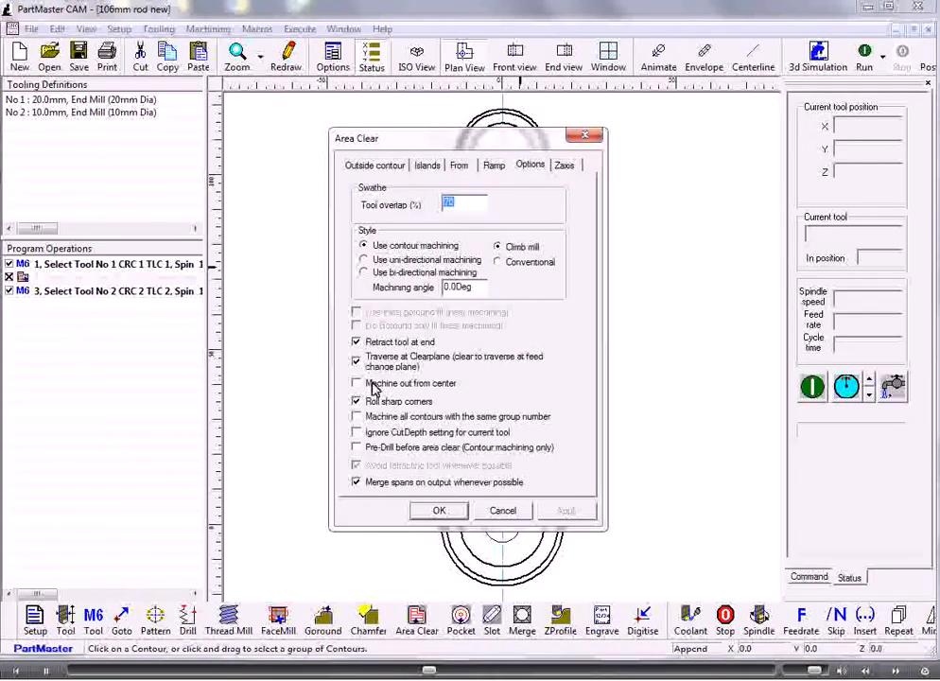
pyautogui.click(436, 511)
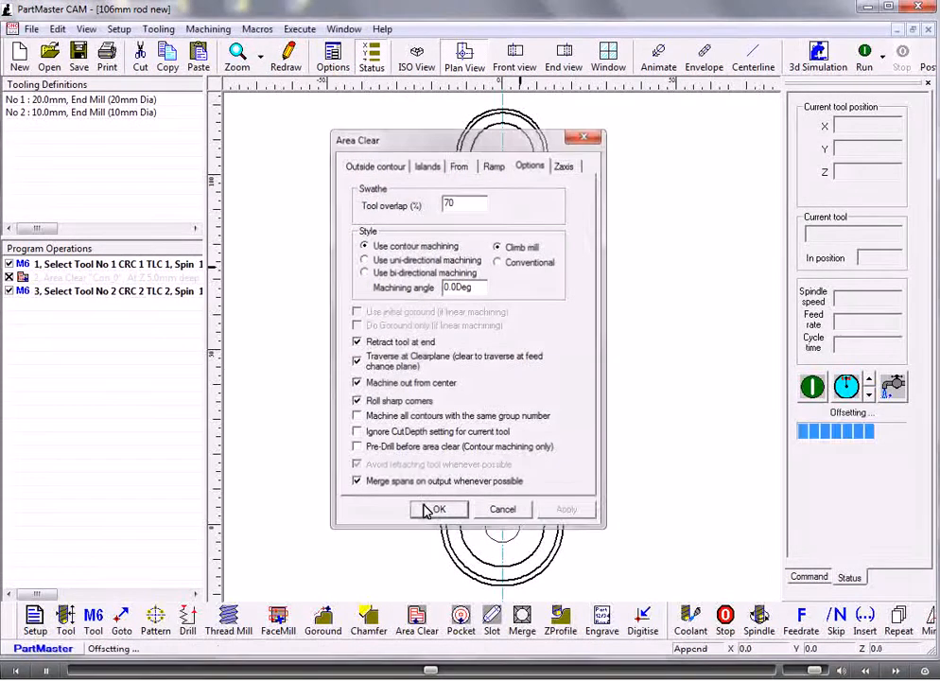
# Add an area clearance of the lower slot Con_2 from work surface -5 mm, 5 mm deep, machining out from the center.
pyautogui.click(416, 620)
pyautogui.click(538, 206)
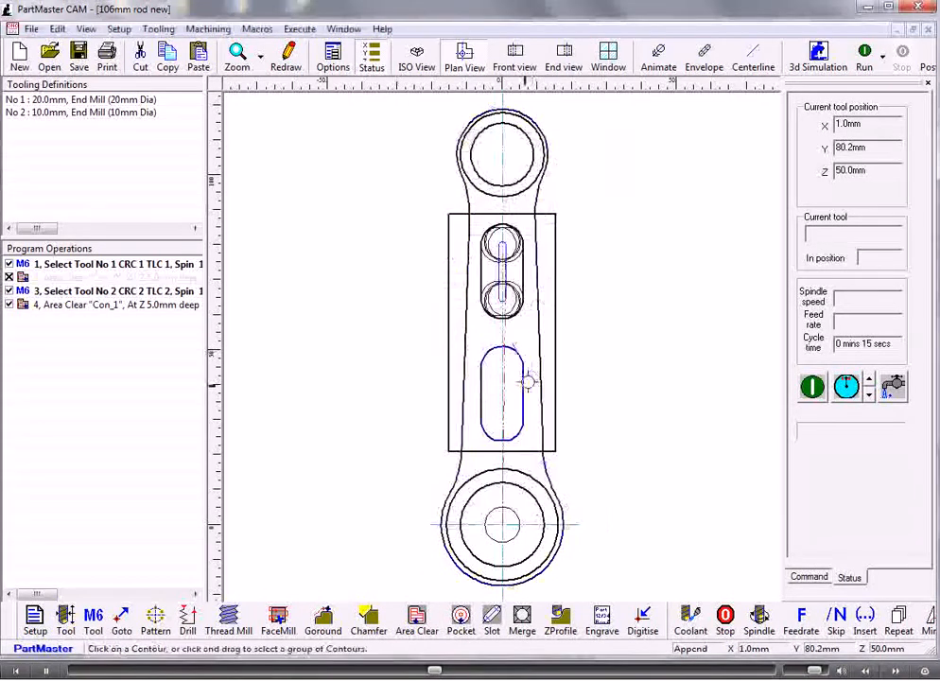
pyautogui.click(529, 394)
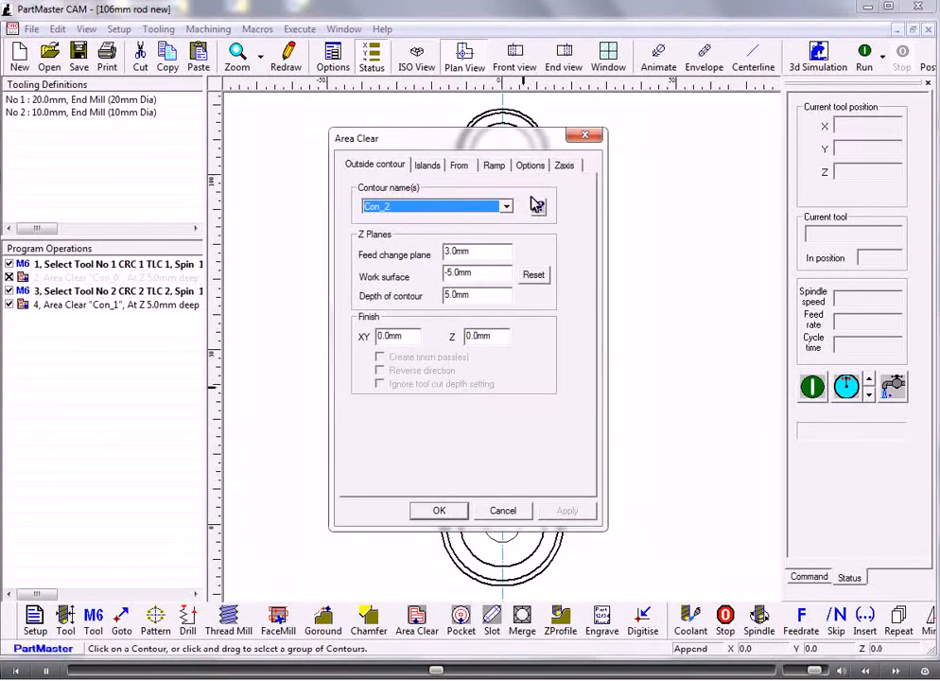
pyautogui.click(530, 166)
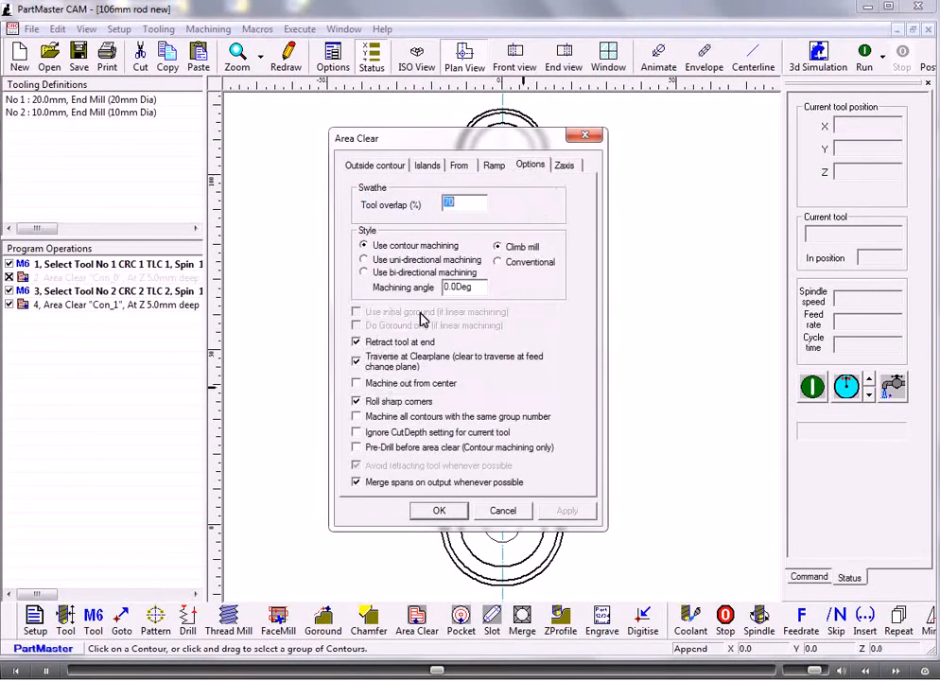
pyautogui.click(381, 386)
pyautogui.click(438, 512)
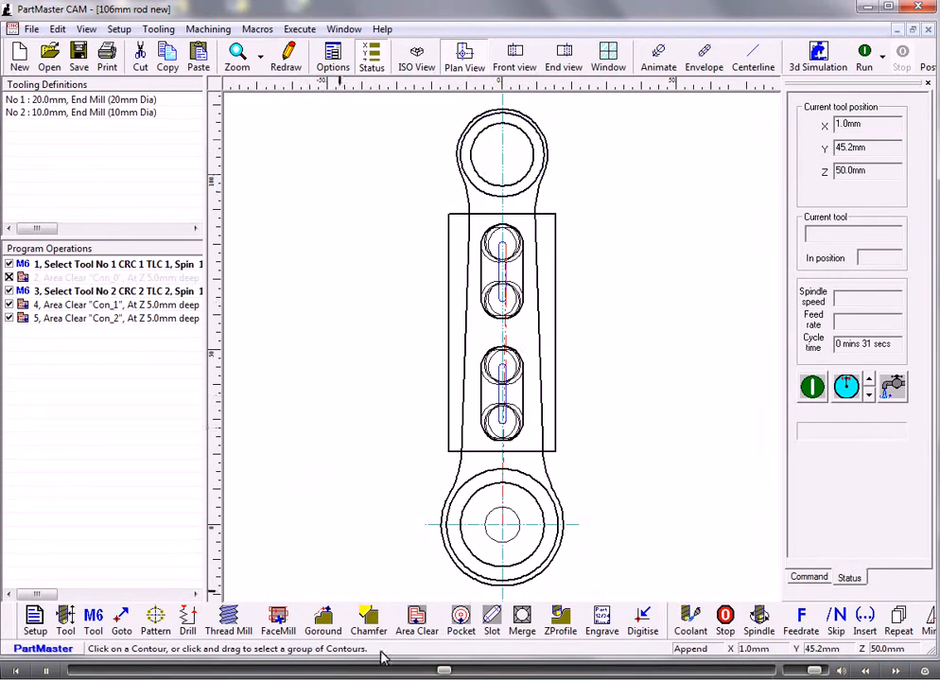
# Add a 10 mm deep area clearance of the small-end bore Con_3, machining out from the center without a ramp.
pyautogui.click(420, 617)
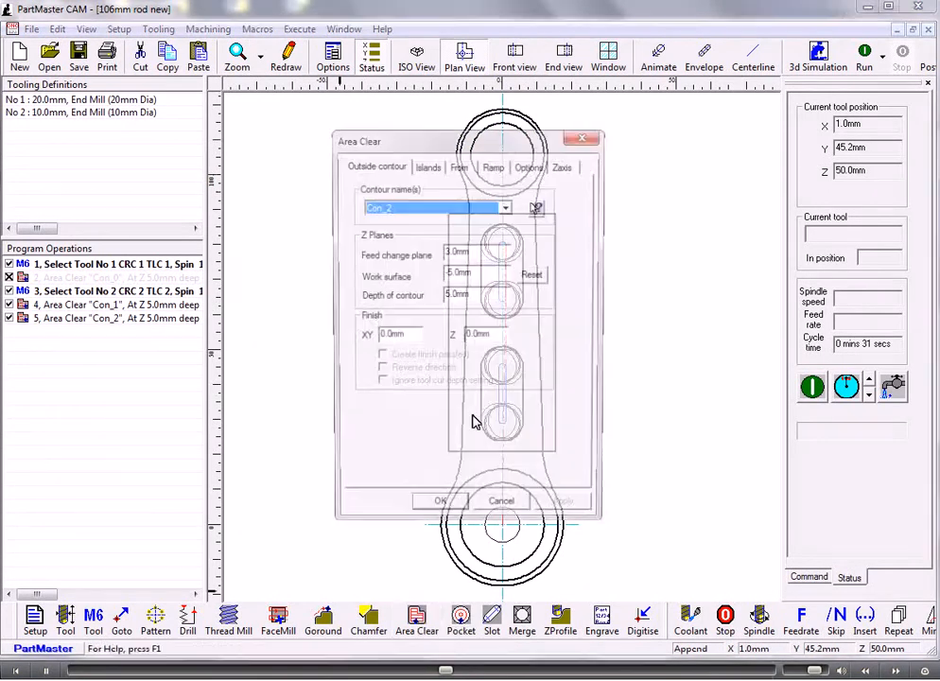
pyautogui.click(538, 202)
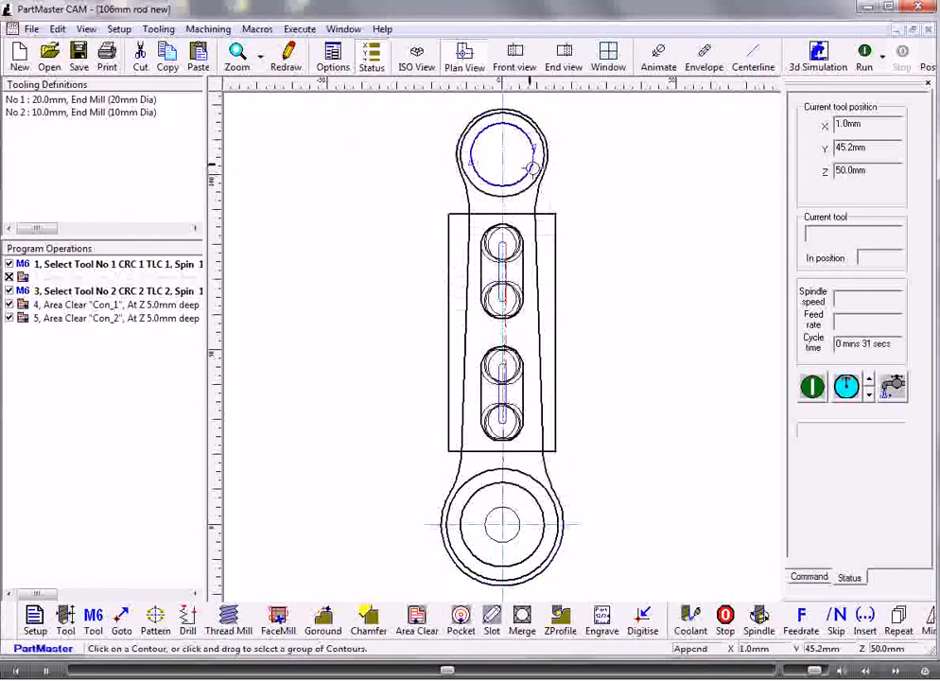
pyautogui.click(536, 168)
pyautogui.click(528, 165)
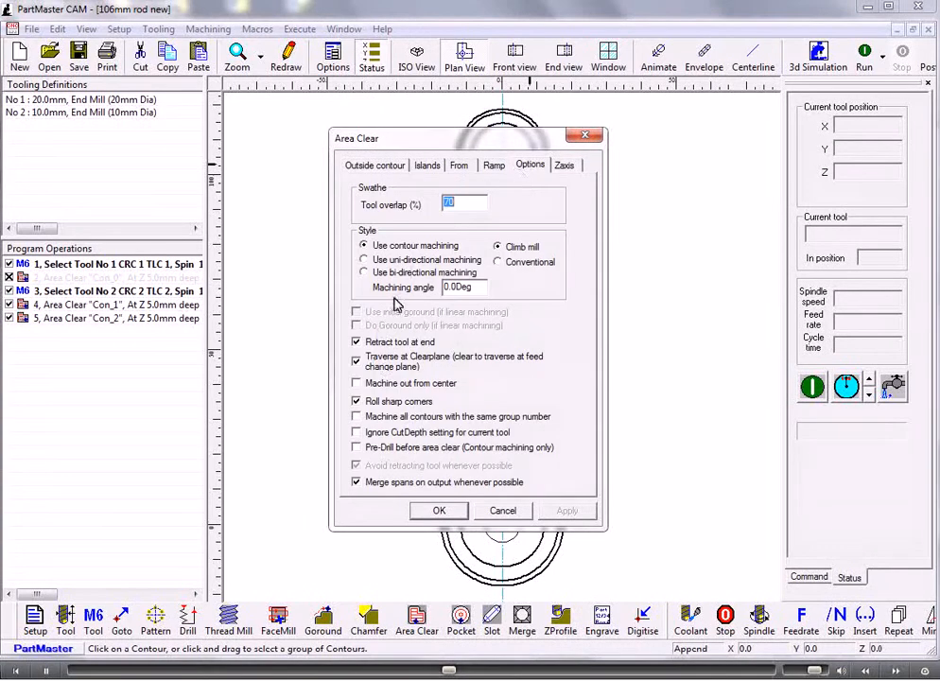
pyautogui.click(357, 383)
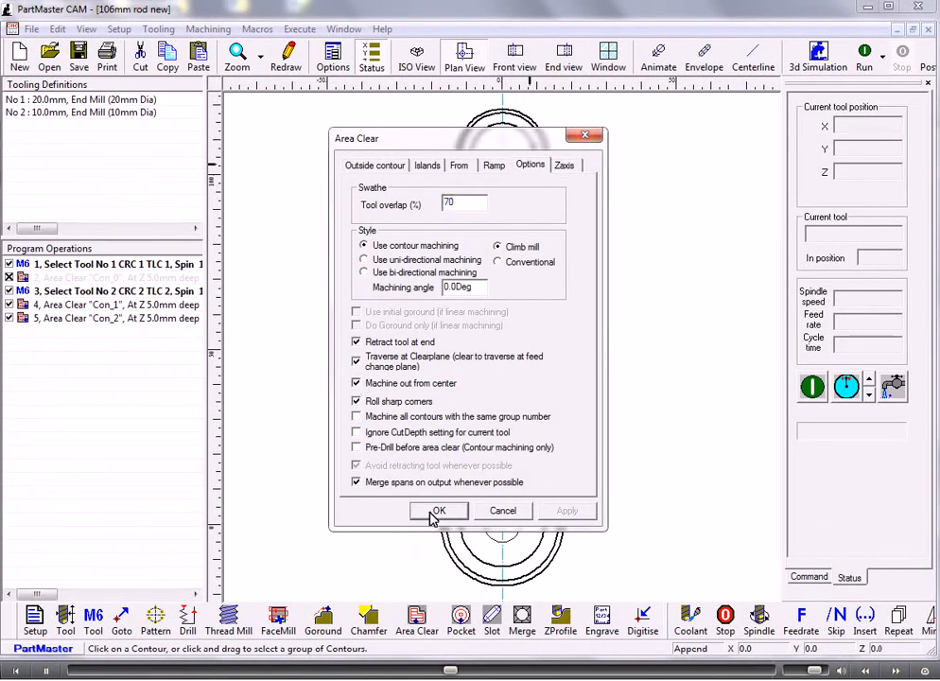
pyautogui.click(492, 166)
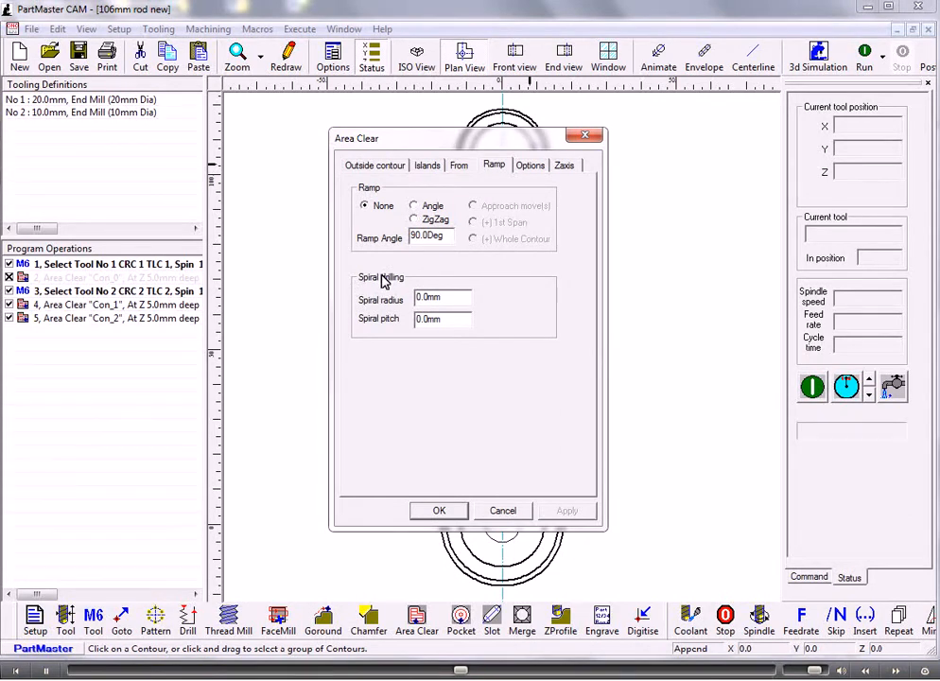
pyautogui.click(439, 510)
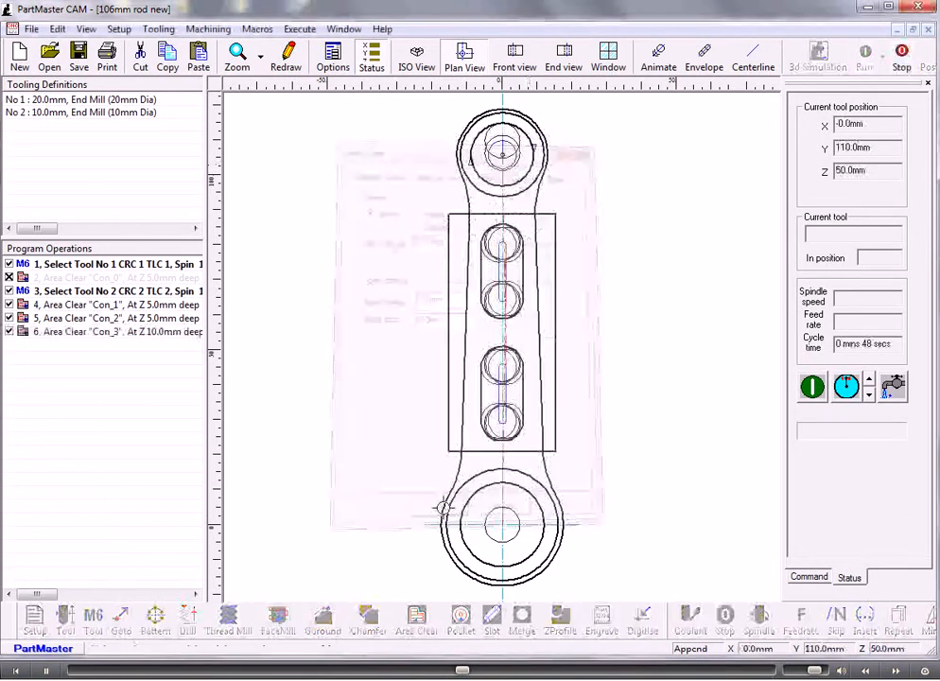
# Add a 10 mm deep area clearance of the big-end bore Con_6, machining out from the center, and run the program showing the tool envelope.
pyautogui.click(417, 623)
pyautogui.click(538, 207)
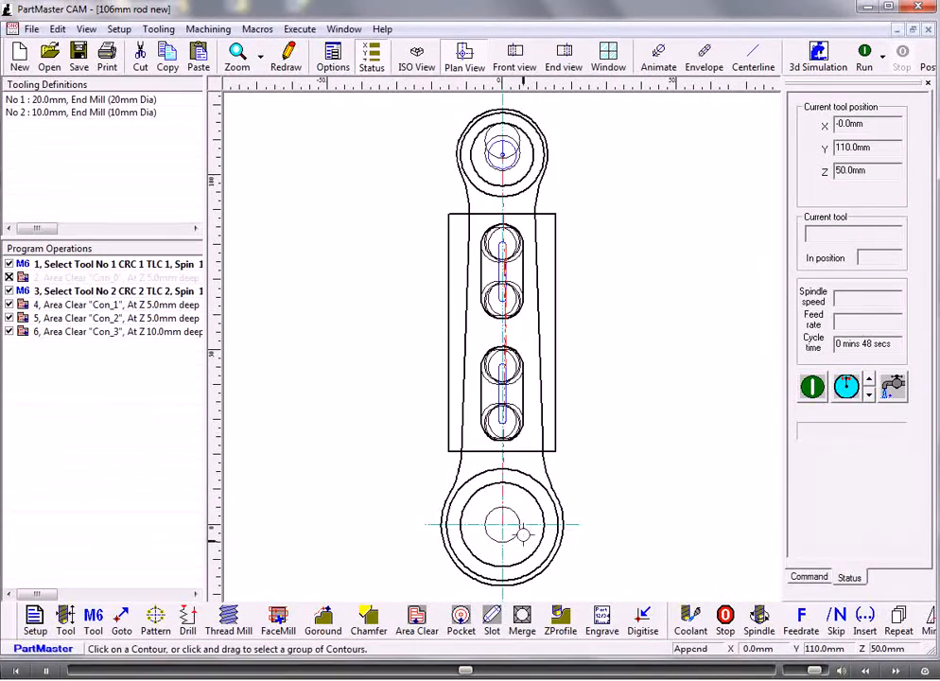
pyautogui.click(530, 498)
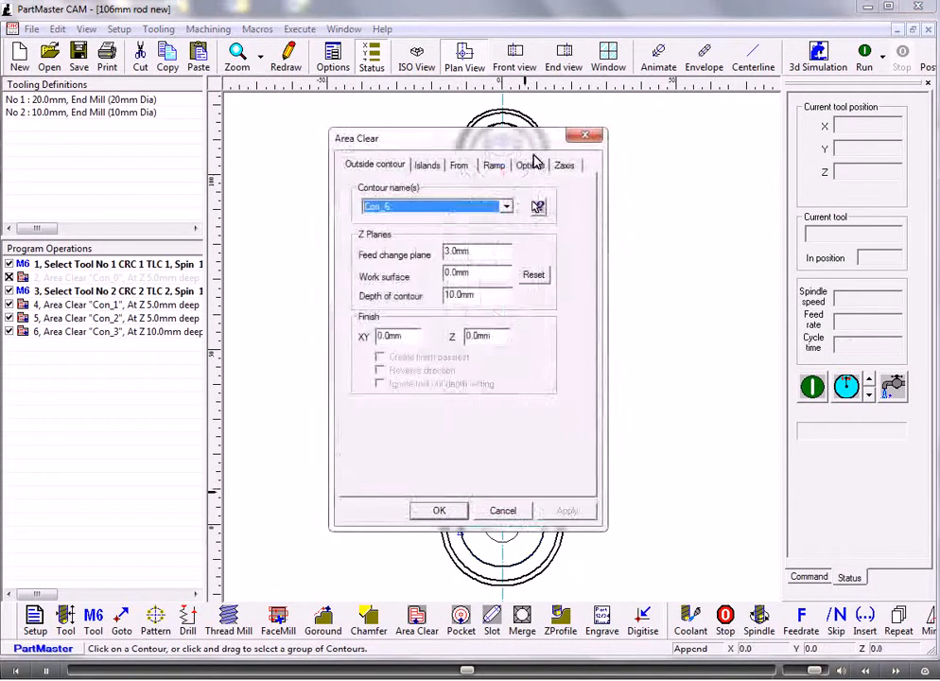
pyautogui.click(530, 165)
pyautogui.click(496, 247)
pyautogui.click(356, 384)
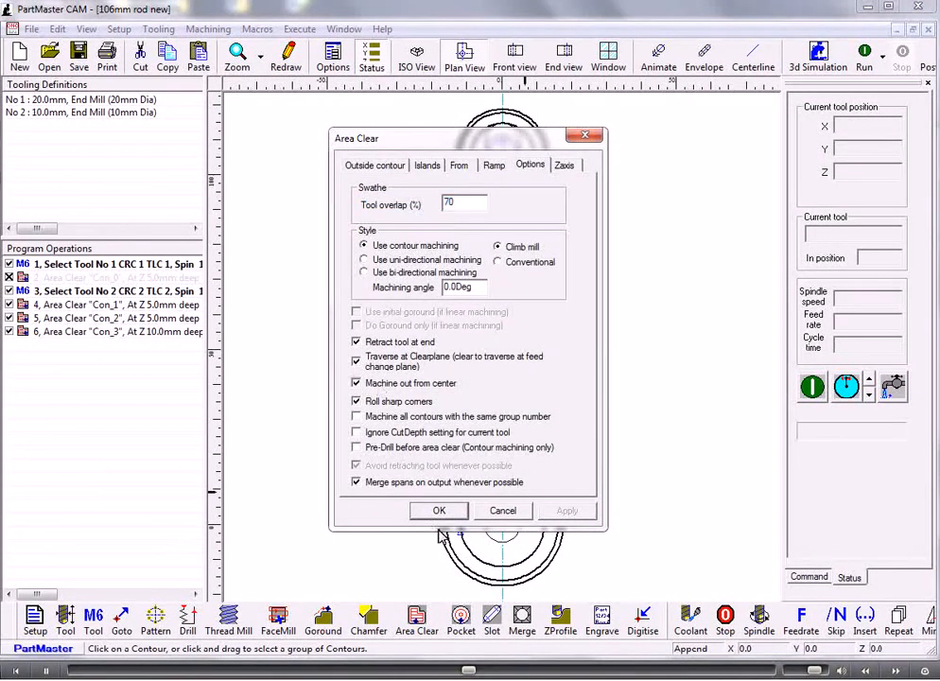
pyautogui.click(441, 511)
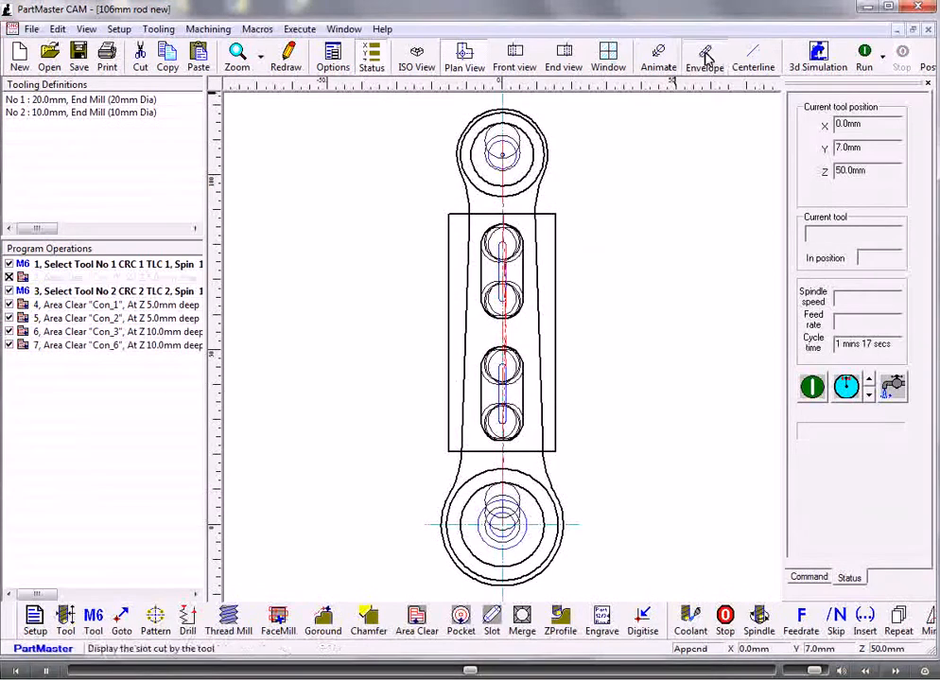
pyautogui.click(866, 57)
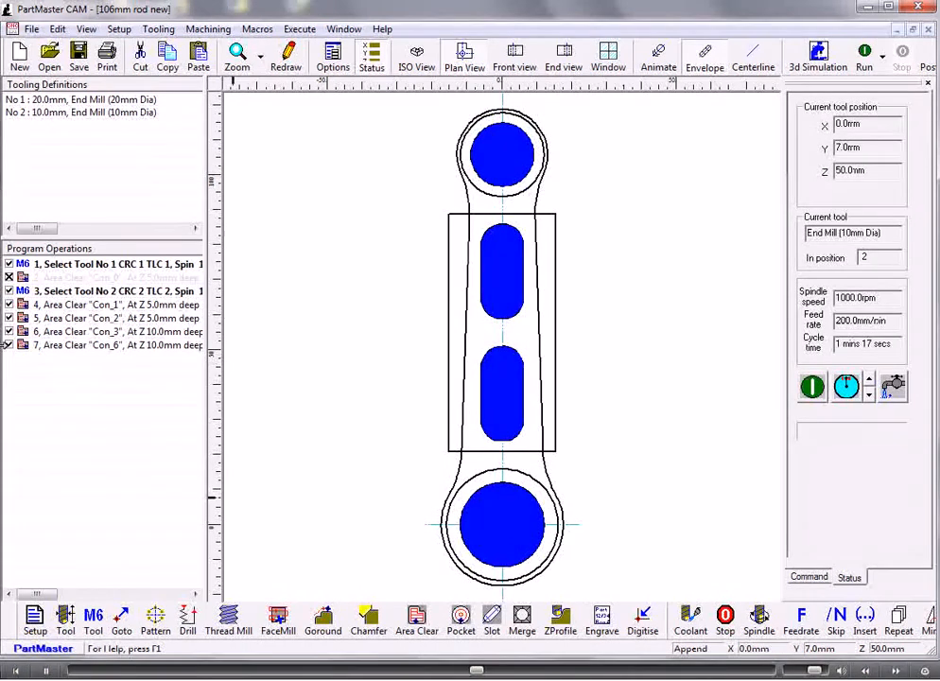
# Disable the four area clearance operations for Con_1, Con_2, Con_3 and Con_6.
pyautogui.click(8, 305)
pyautogui.click(9, 318)
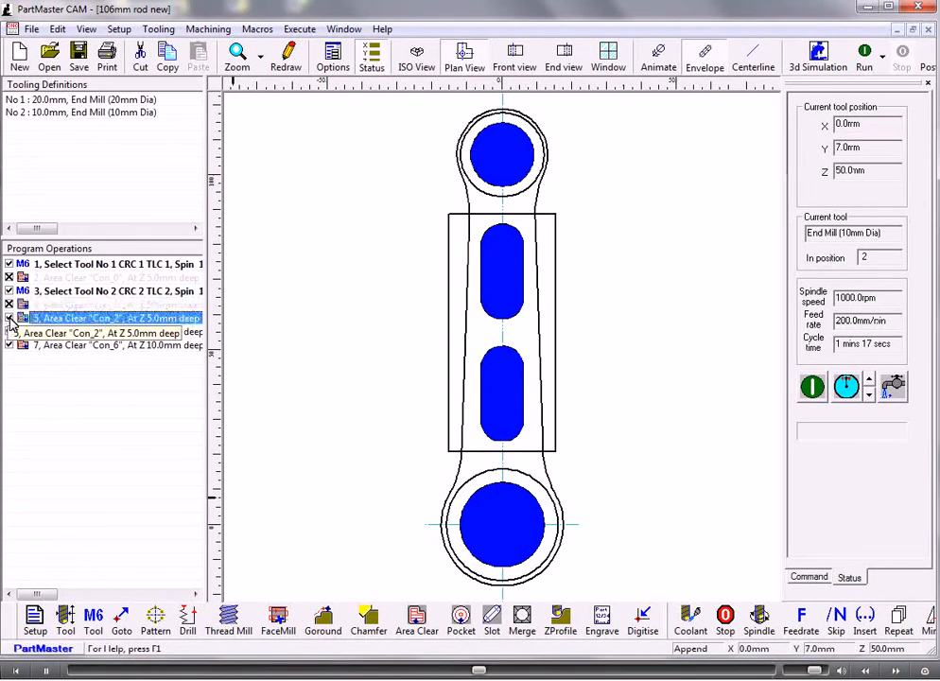
pyautogui.click(9, 331)
pyautogui.click(8, 345)
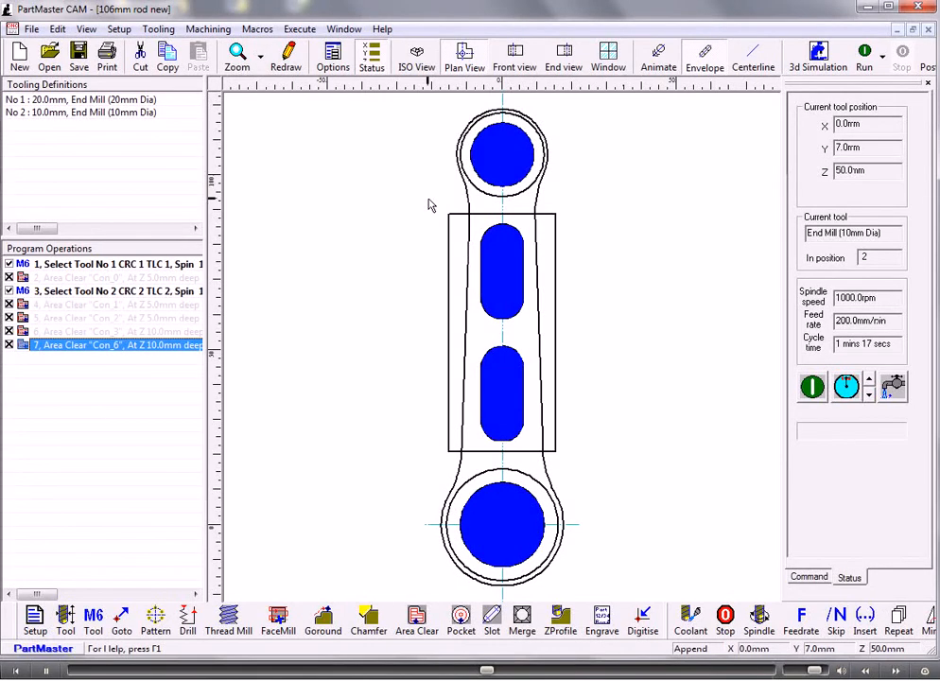
pyautogui.click(65, 619)
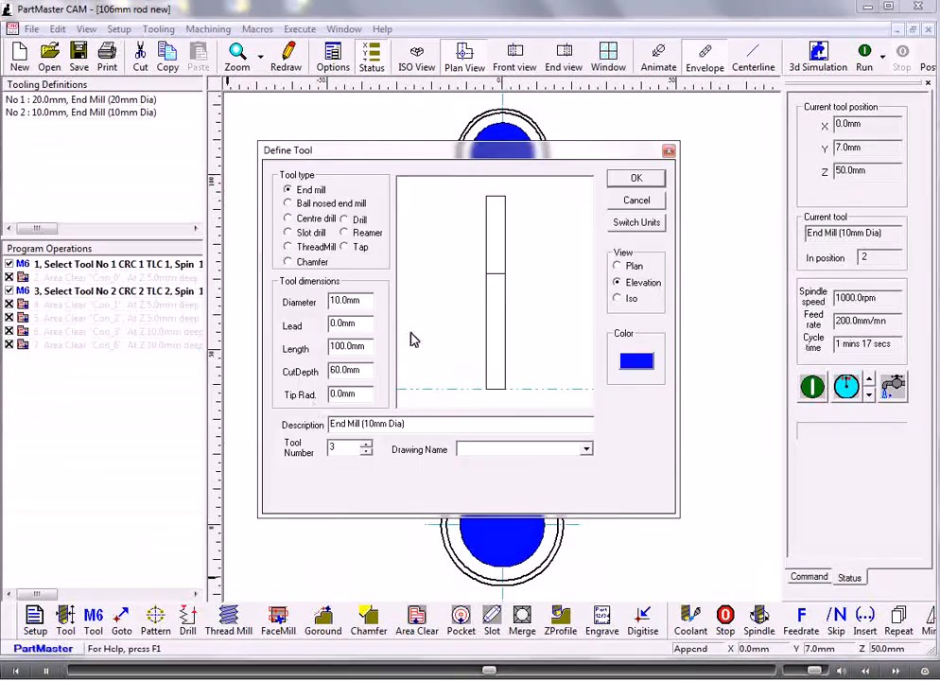
pyautogui.click(643, 201)
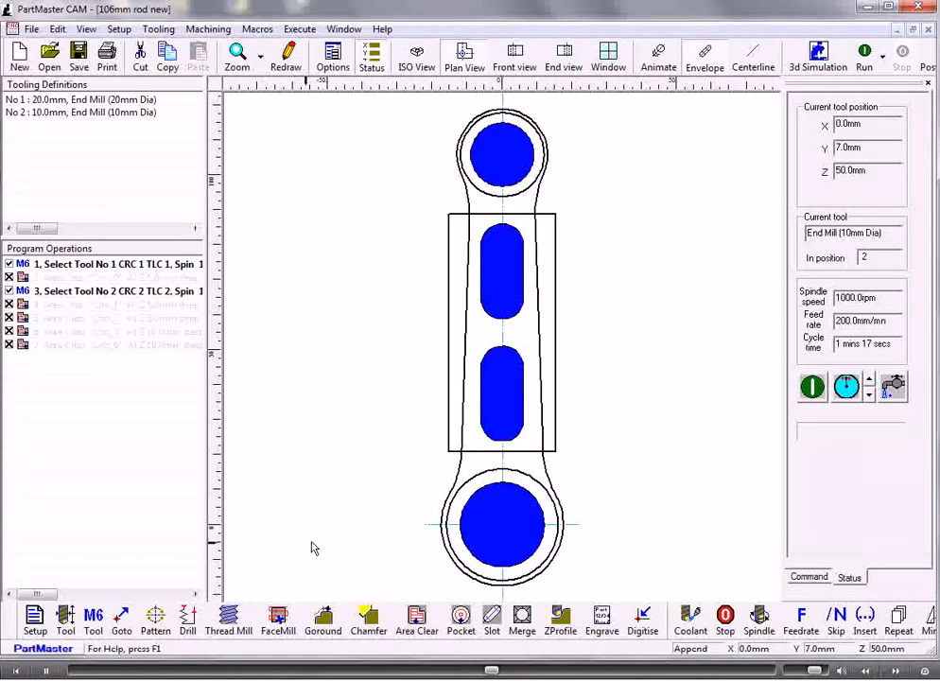
# Start a Goround operation on the small-end boss contour Con_4 and open its approach settings.
pyautogui.click(325, 621)
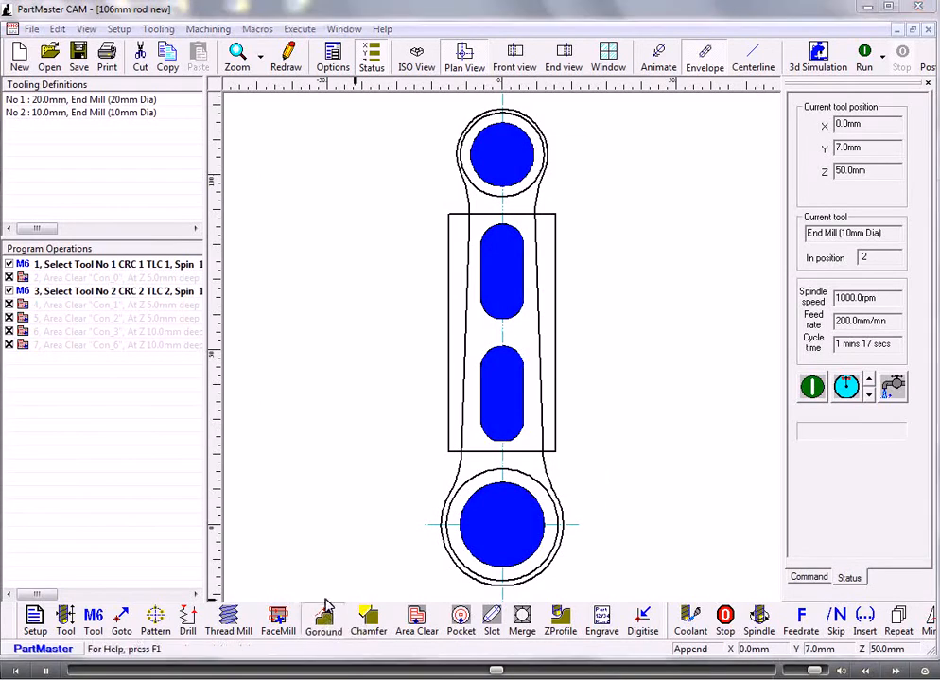
pyautogui.click(526, 218)
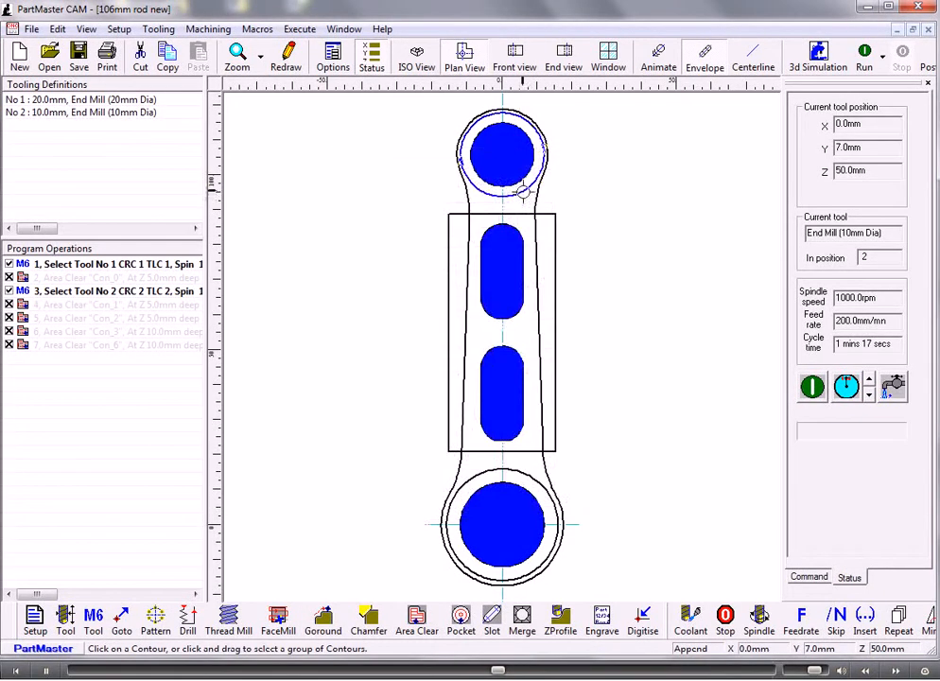
pyautogui.click(537, 195)
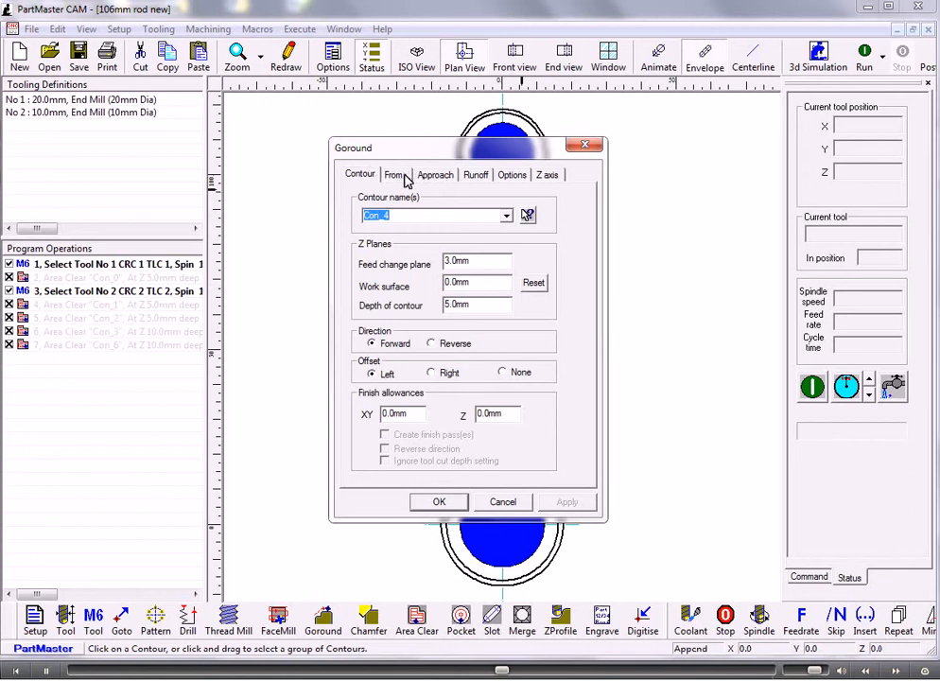
pyautogui.click(438, 176)
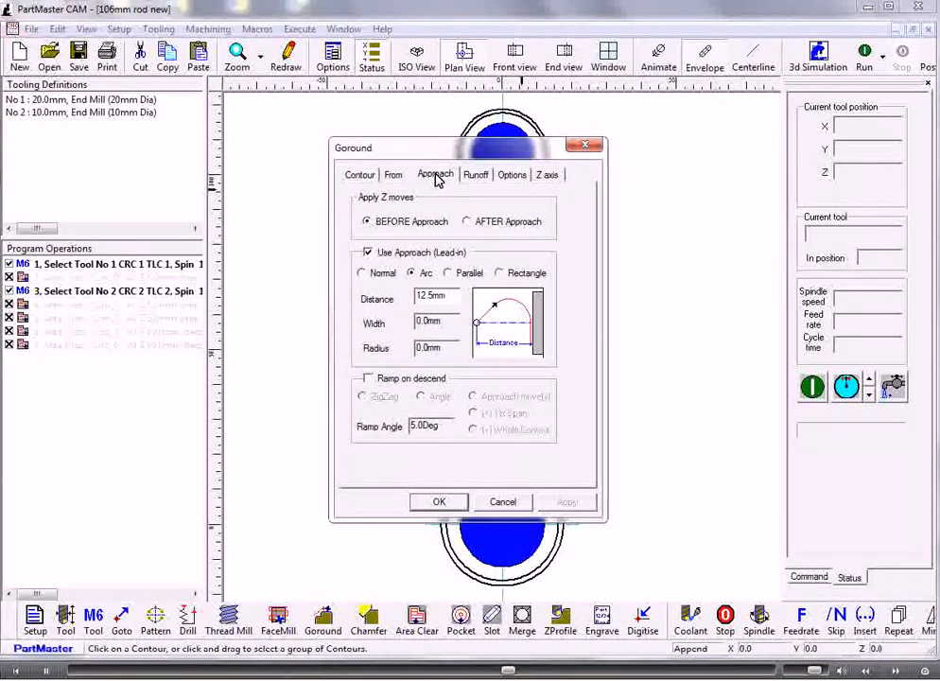
# Try the normal, parallel and rectangle lead-in styles for the approach and return to the arc style.
pyautogui.click(368, 254)
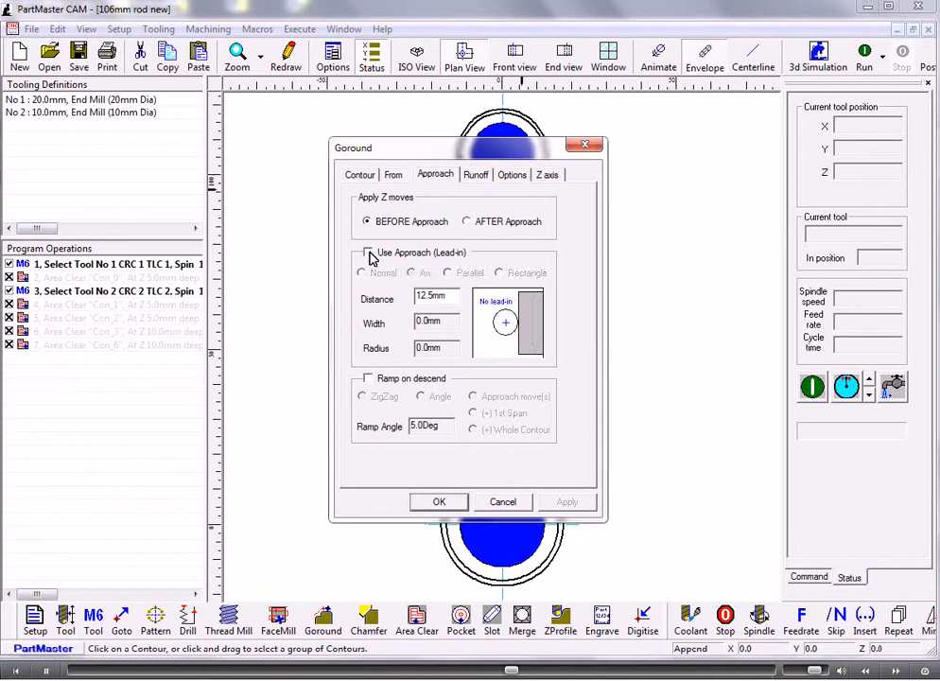
pyautogui.click(368, 254)
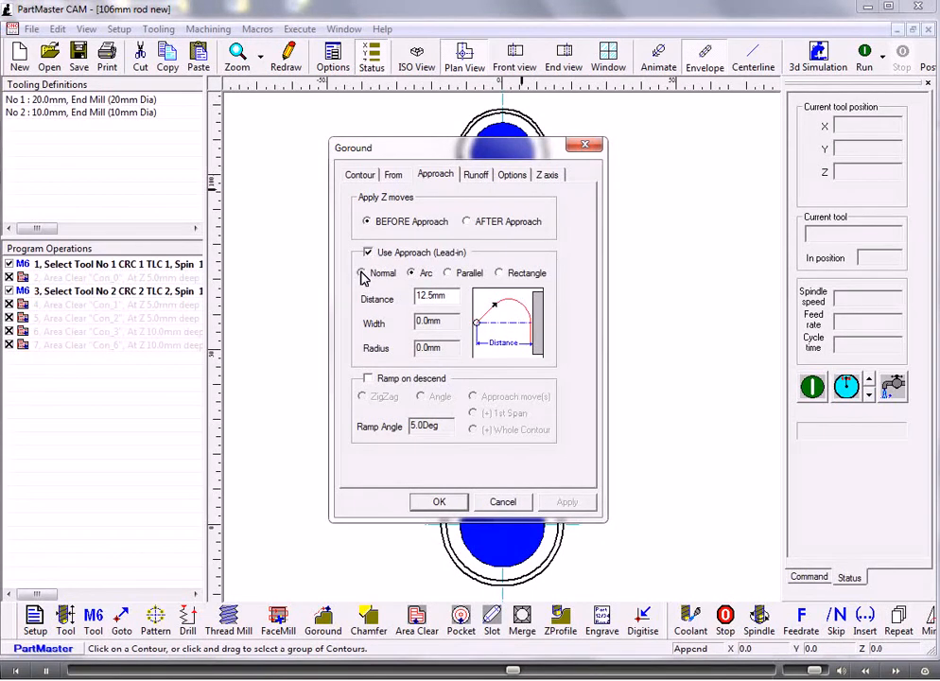
pyautogui.click(361, 273)
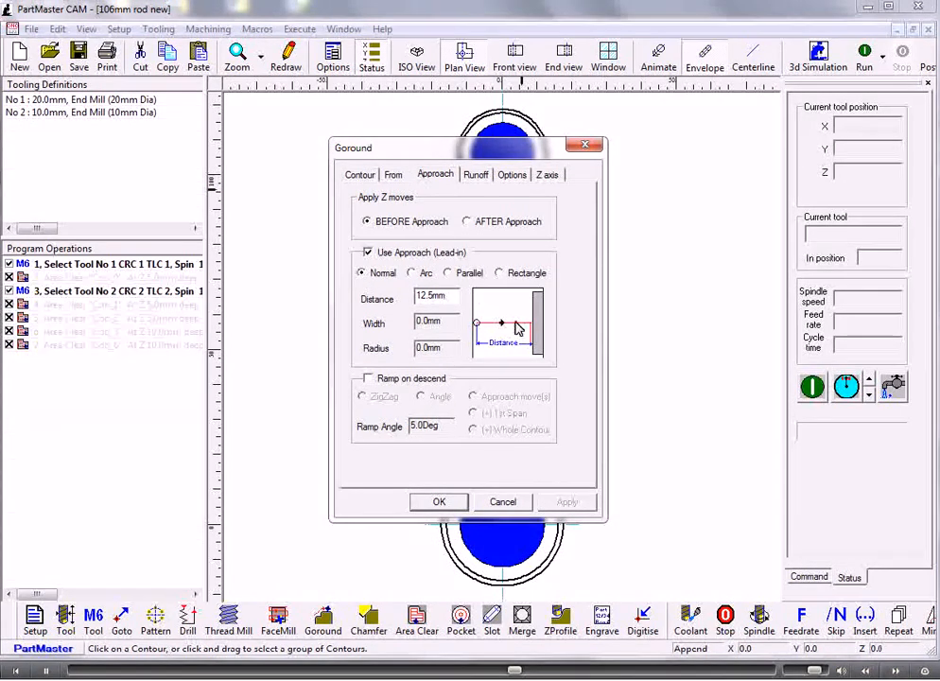
pyautogui.click(421, 274)
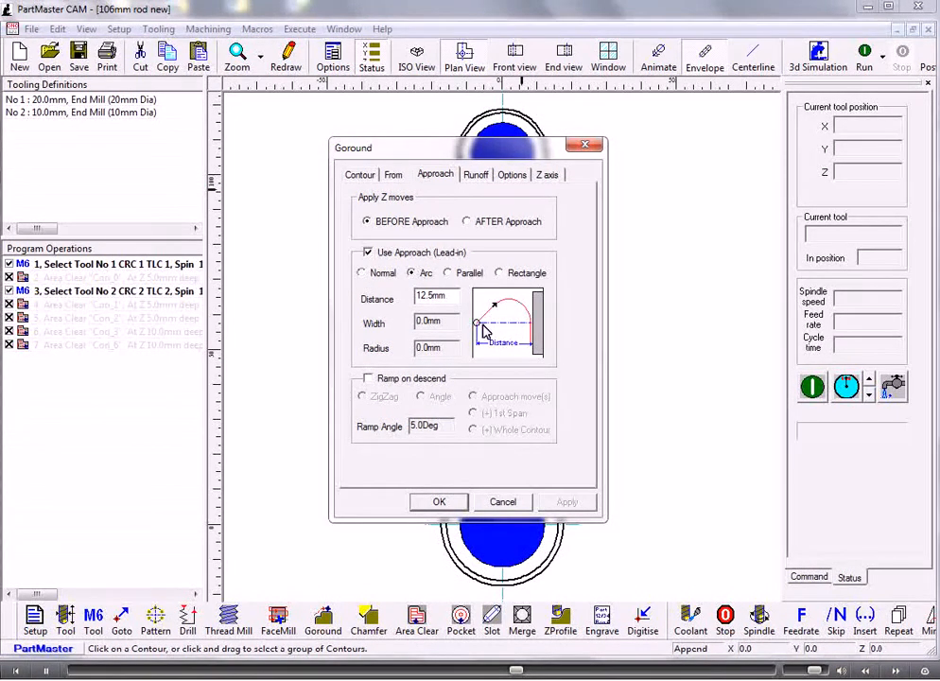
pyautogui.click(448, 274)
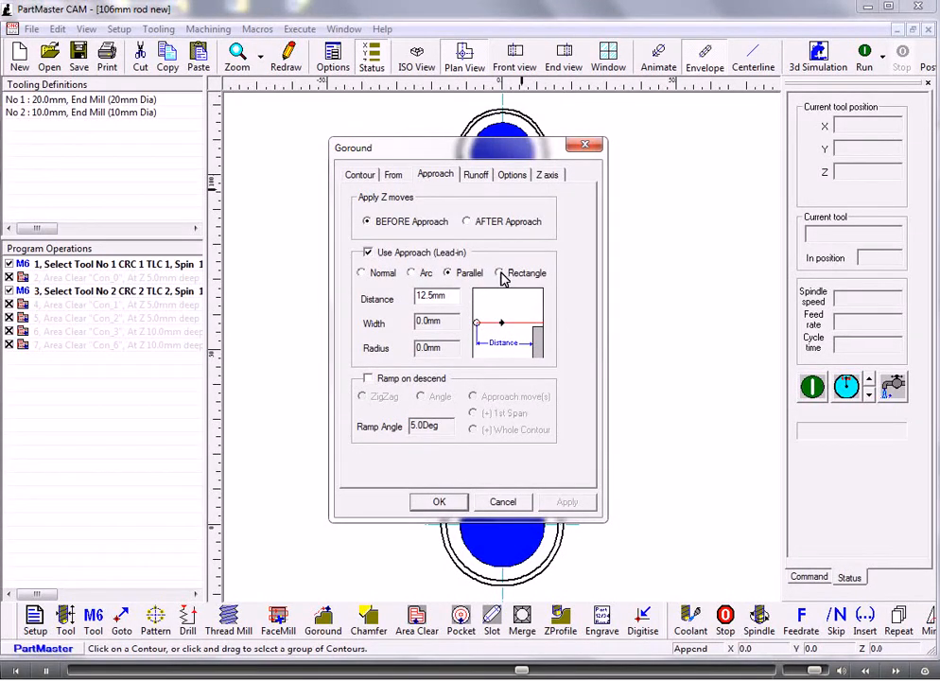
pyautogui.click(501, 274)
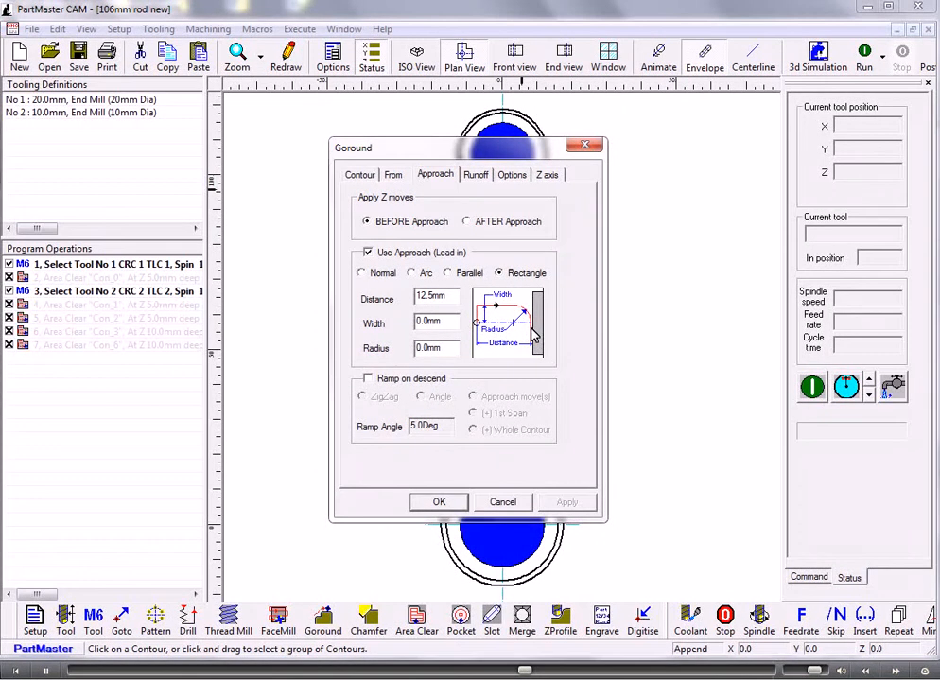
pyautogui.click(412, 274)
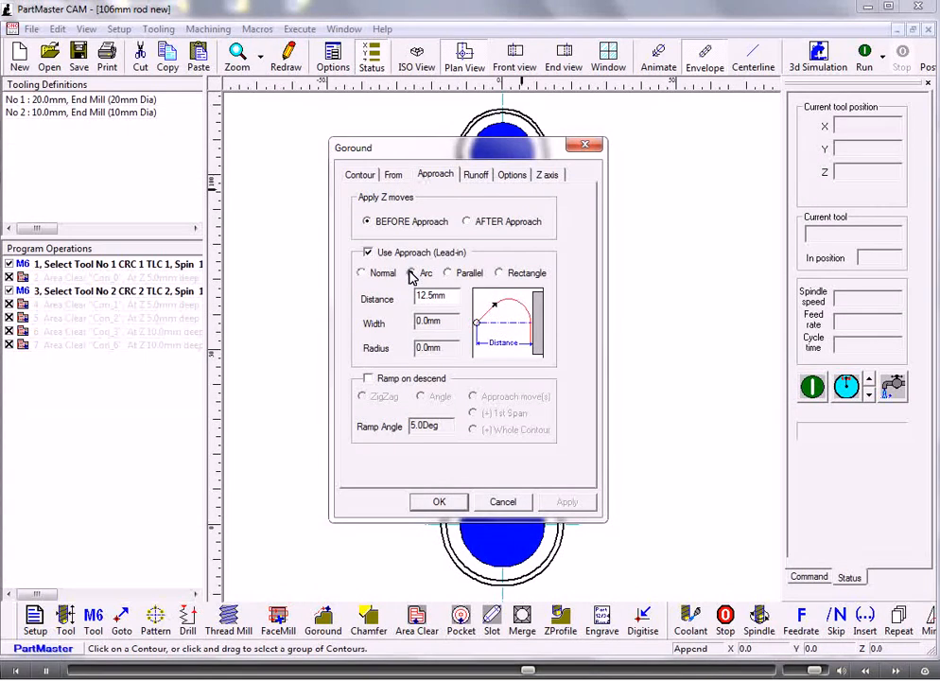
# Set the arc approach and runoff distances to 6 mm and add the Goround operation for Con_4.
pyautogui.doubleClick(453, 296)
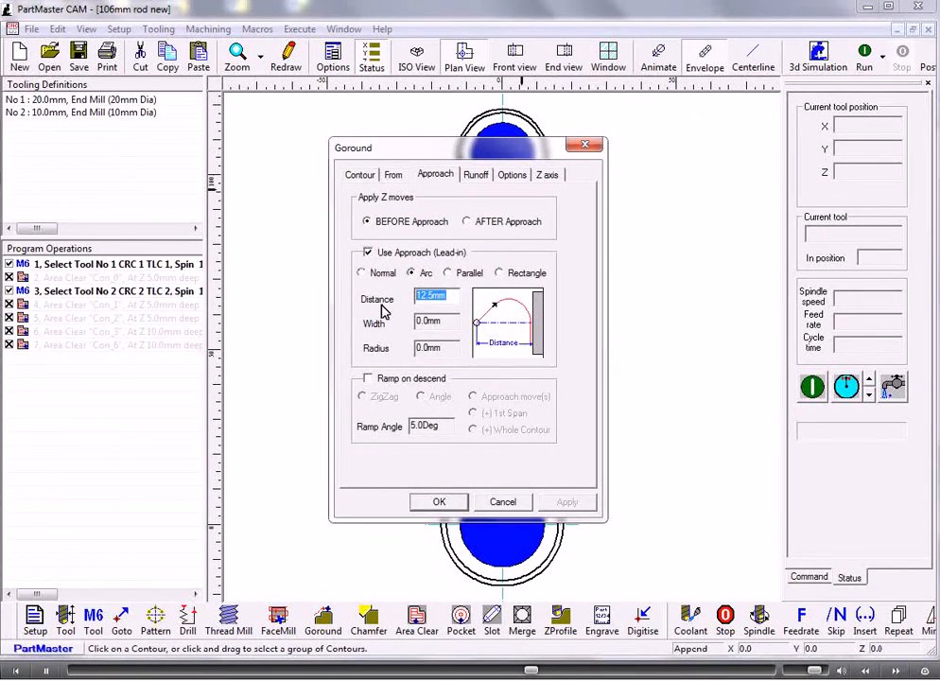
pyautogui.write('6')
pyautogui.click(483, 178)
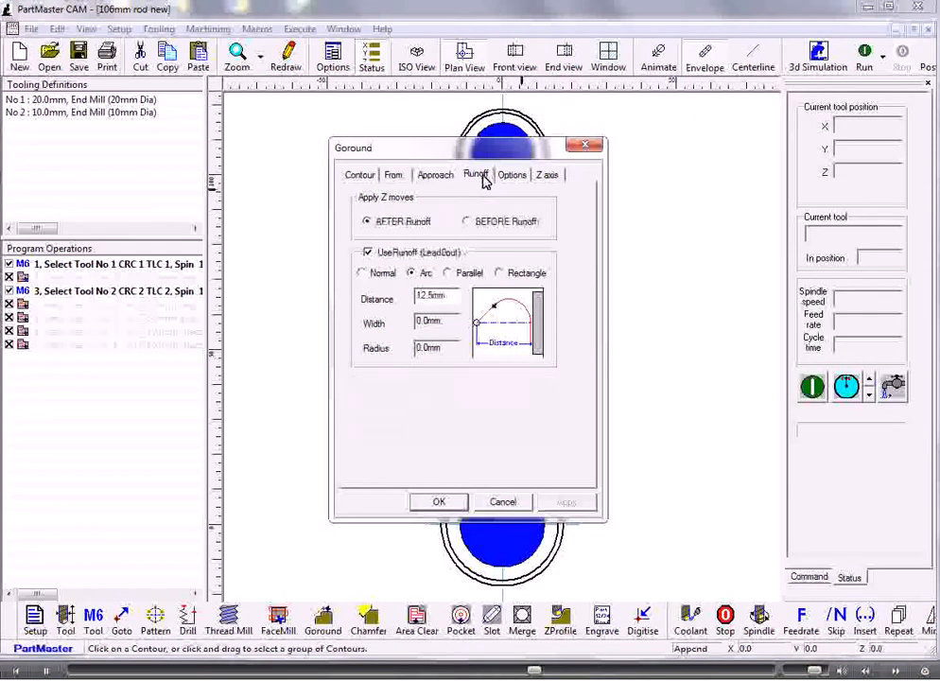
pyautogui.doubleClick(454, 296)
pyautogui.write('6')
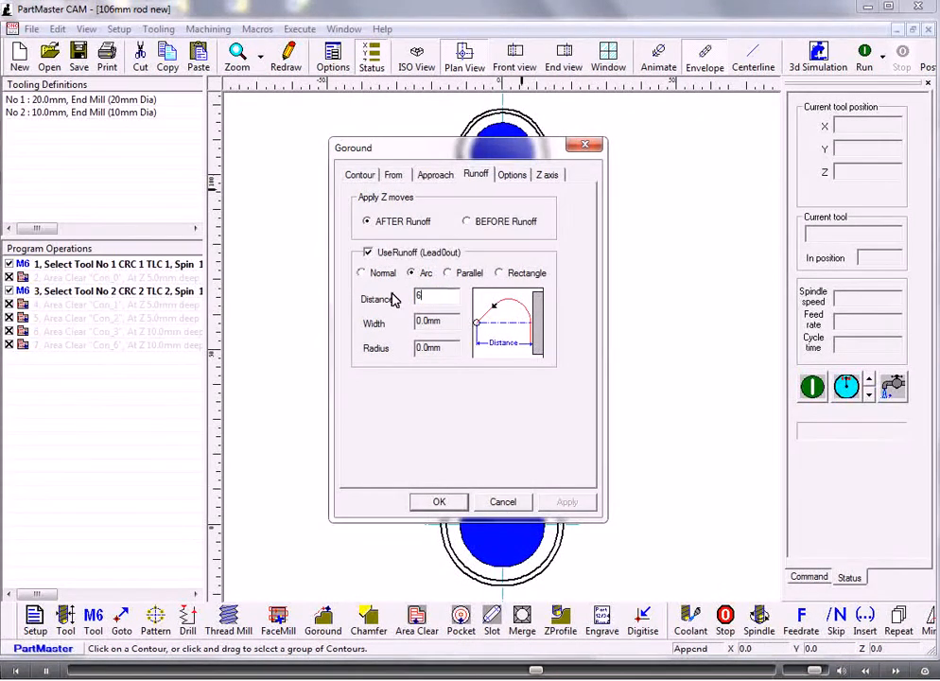
pyautogui.click(441, 502)
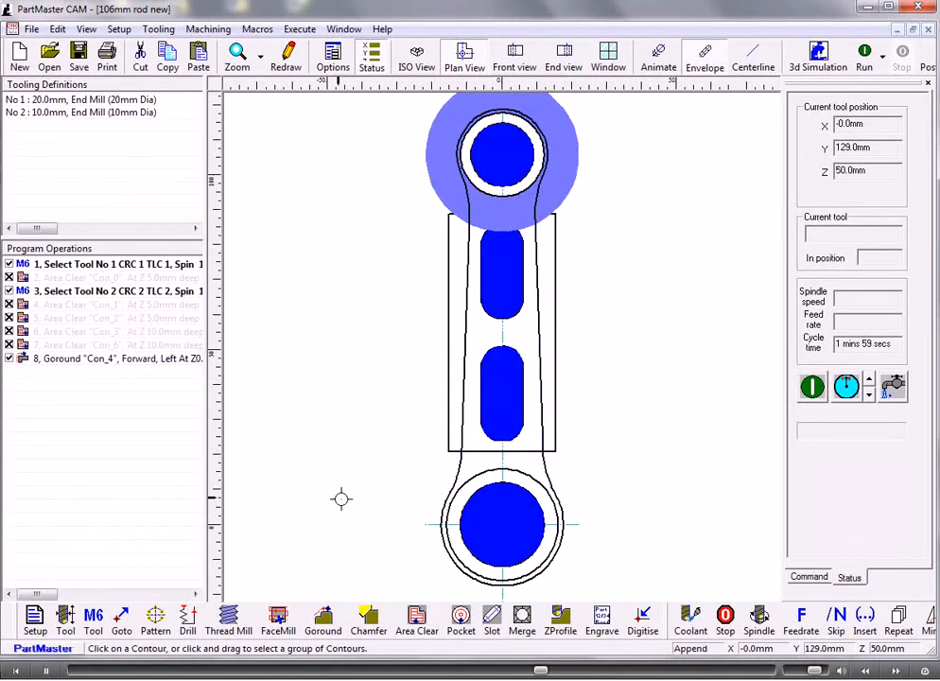
pyautogui.click(323, 619)
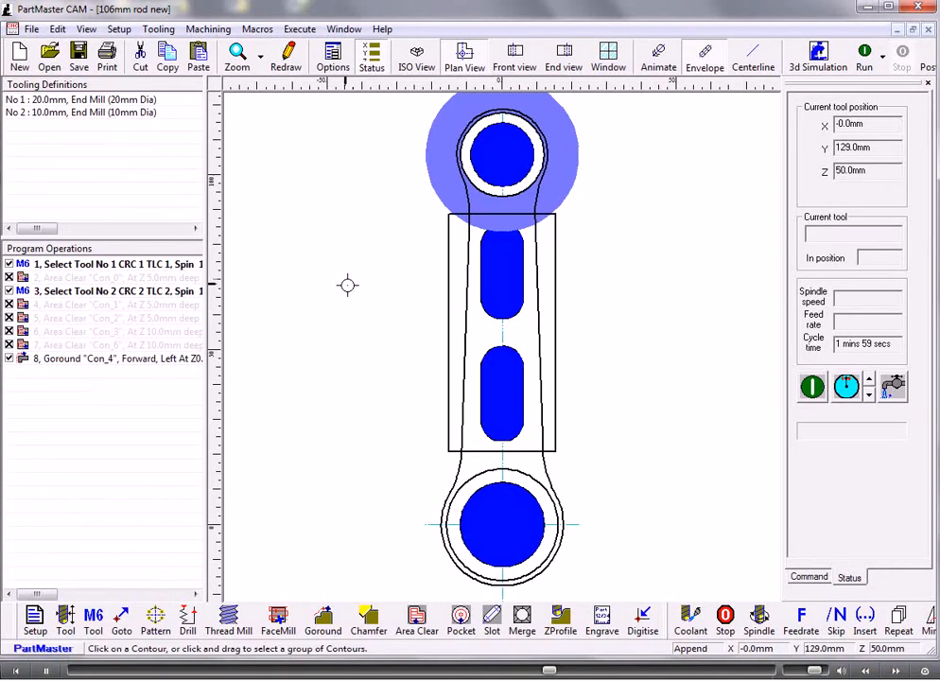
# Duplicate the Con_4 Goround operation at the end of the program operations.
pyautogui.click(111, 363)
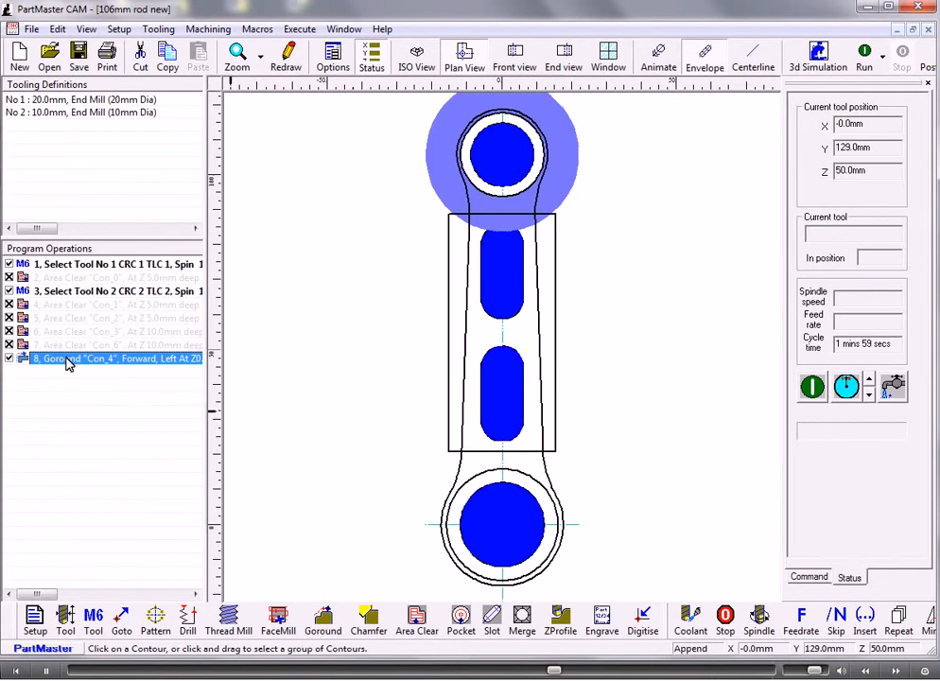
pyautogui.rightClick(68, 363)
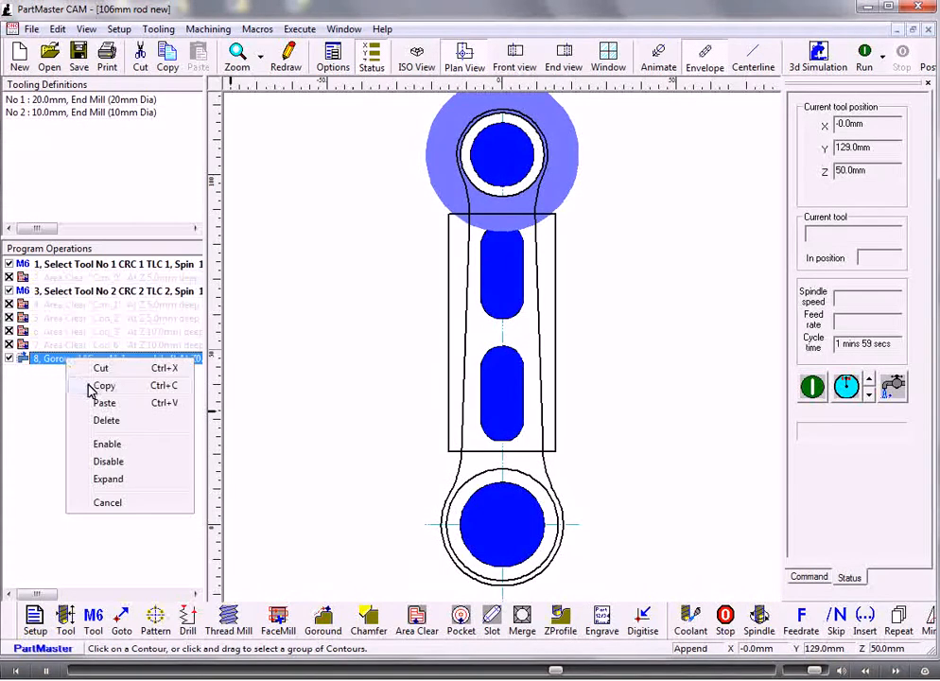
pyautogui.click(92, 387)
pyautogui.rightClick(85, 386)
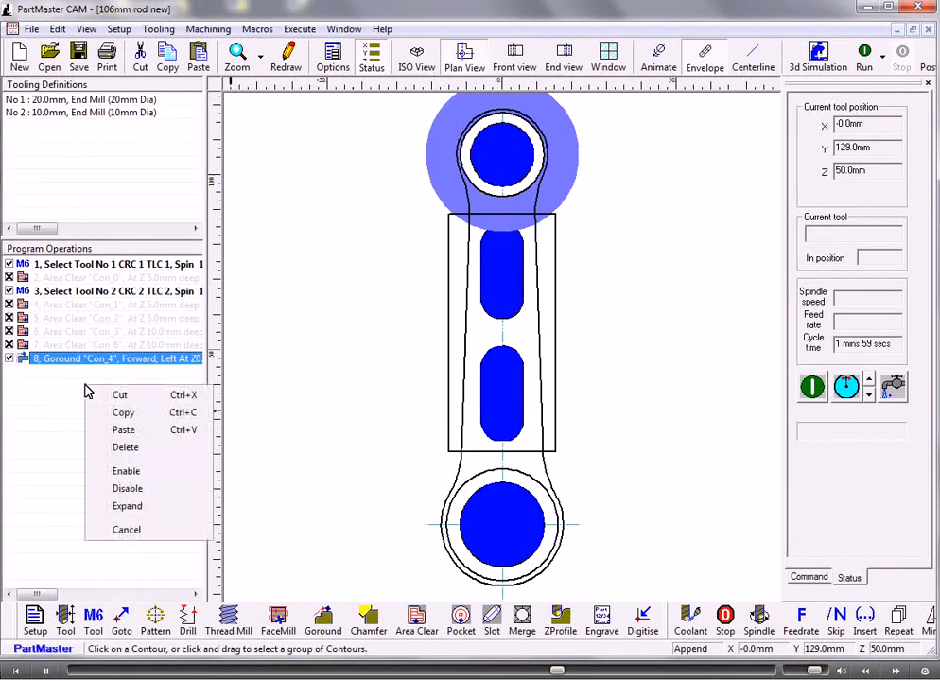
pyautogui.click(123, 431)
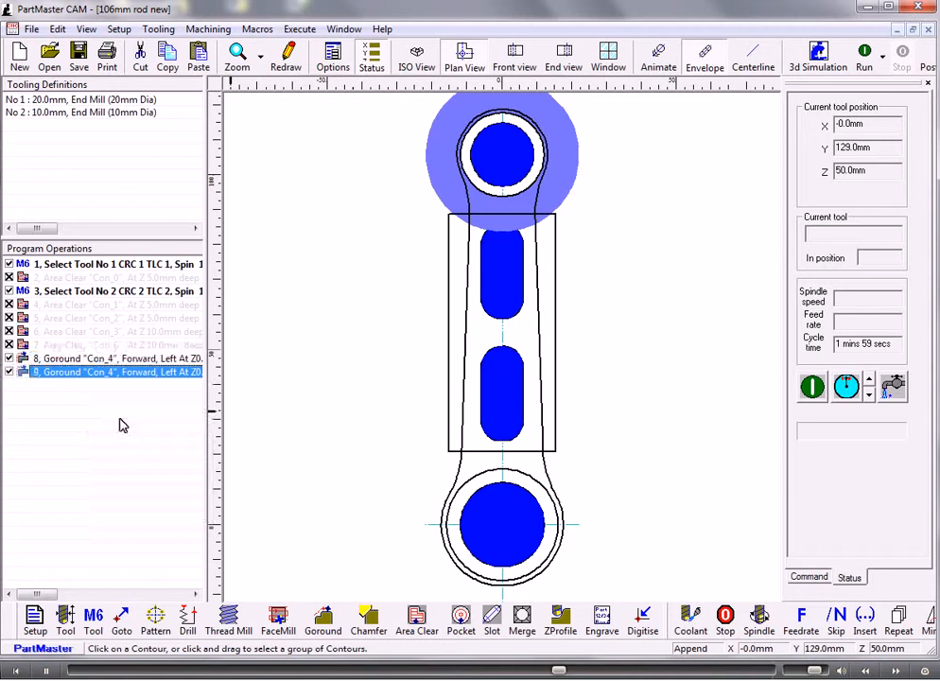
# Assign the big-end boss contour Con_5 to the duplicated Goround operation and run the program.
pyautogui.doubleClick(102, 373)
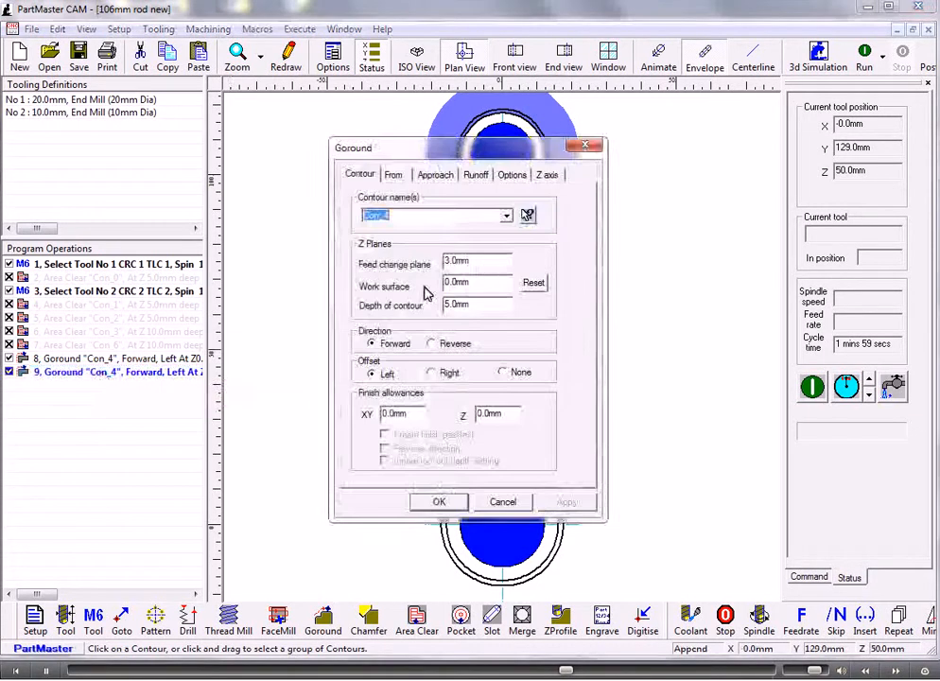
pyautogui.click(527, 218)
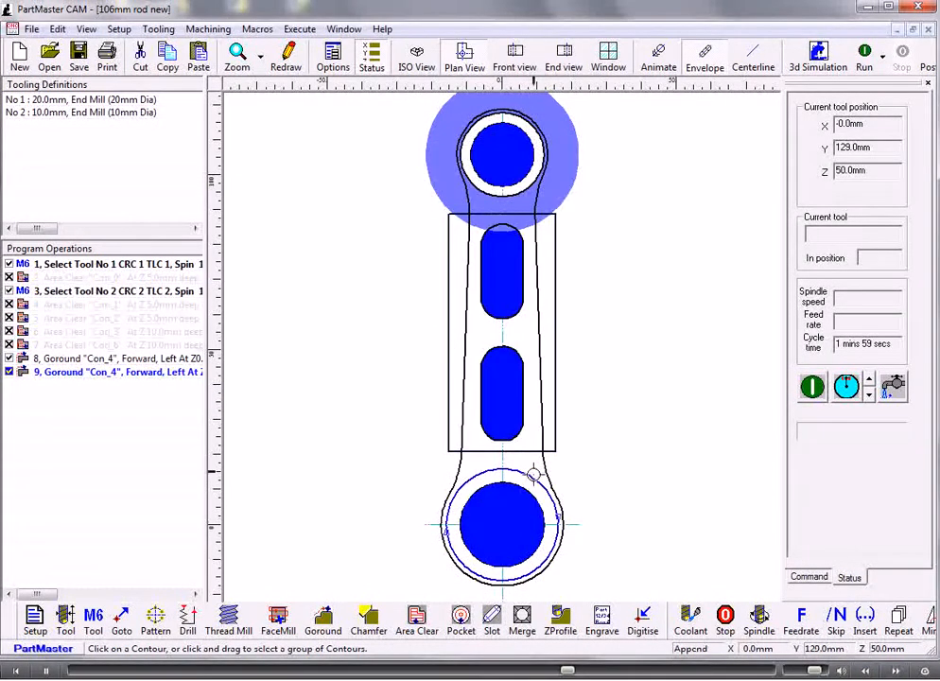
pyautogui.click(532, 478)
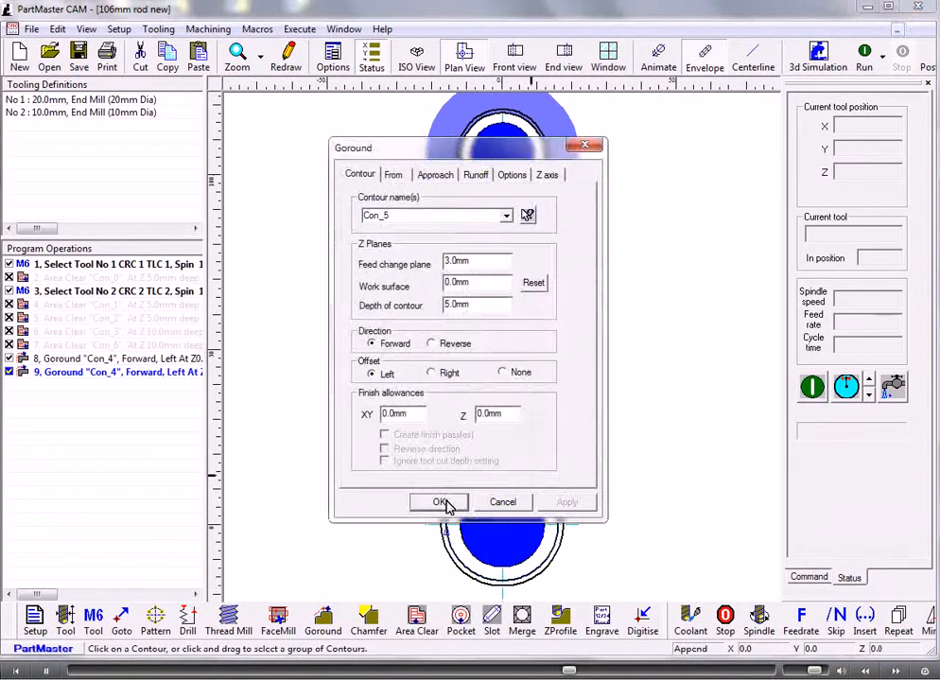
pyautogui.click(441, 501)
pyautogui.click(863, 57)
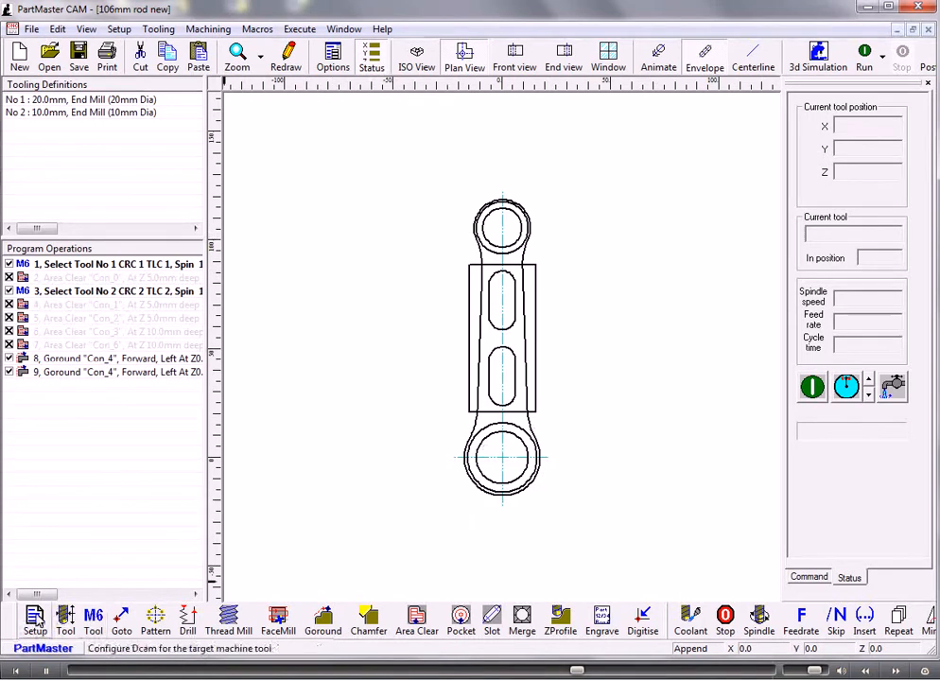
# Define tool 3 as an end mill with 12 mm diameter, 60 mm length and 20 mm cut depth.
pyautogui.click(65, 620)
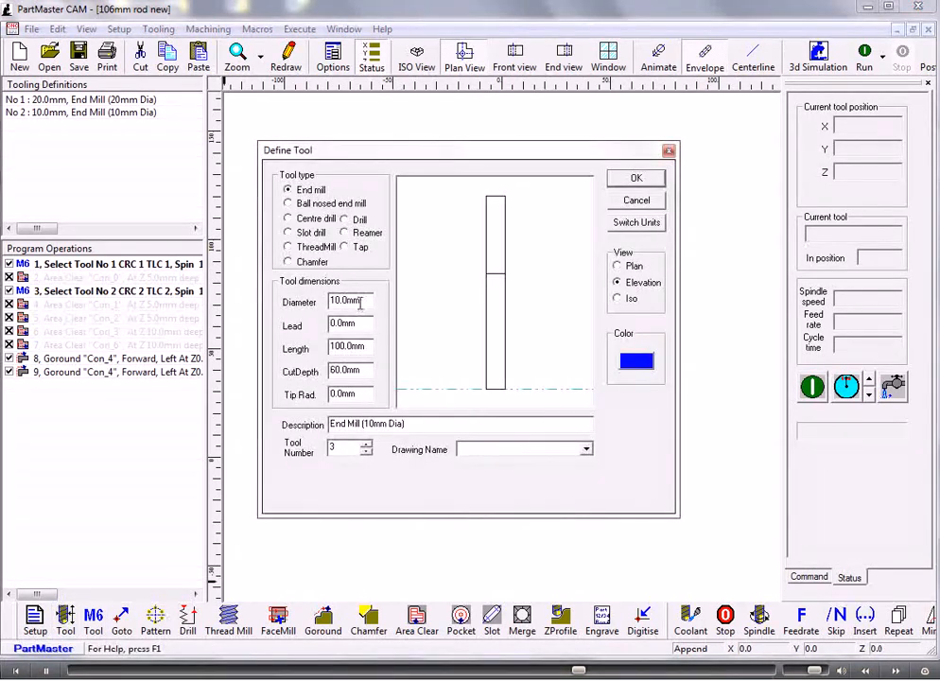
pyautogui.moveTo(361, 300); pyautogui.dragTo(293, 307)
pyautogui.write('12')
pyautogui.moveTo(378, 346); pyautogui.dragTo(301, 349)
pyautogui.write('60')
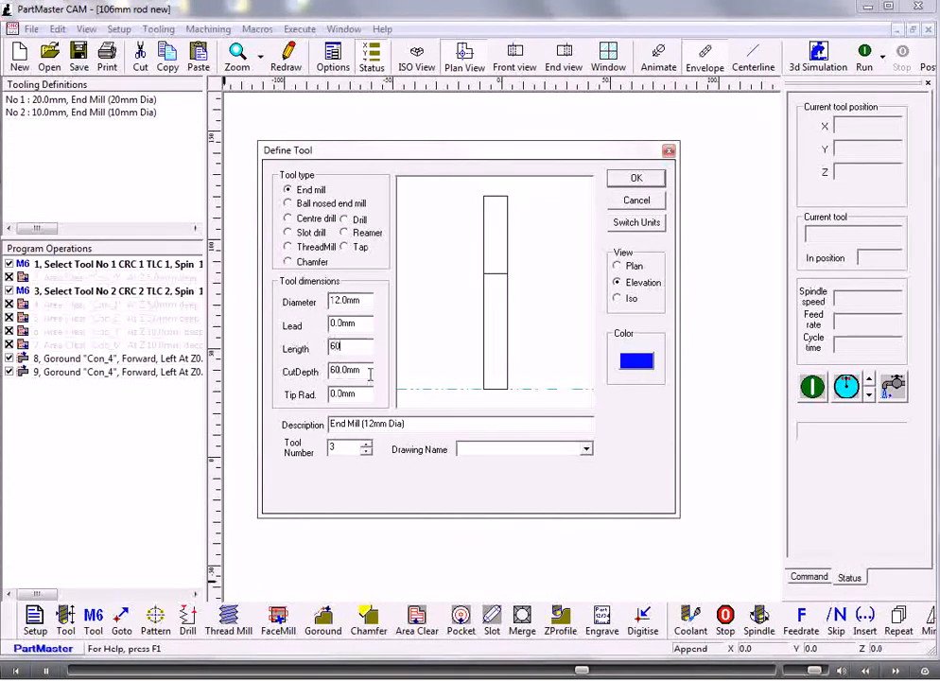
pyautogui.moveTo(360, 370); pyautogui.dragTo(287, 371)
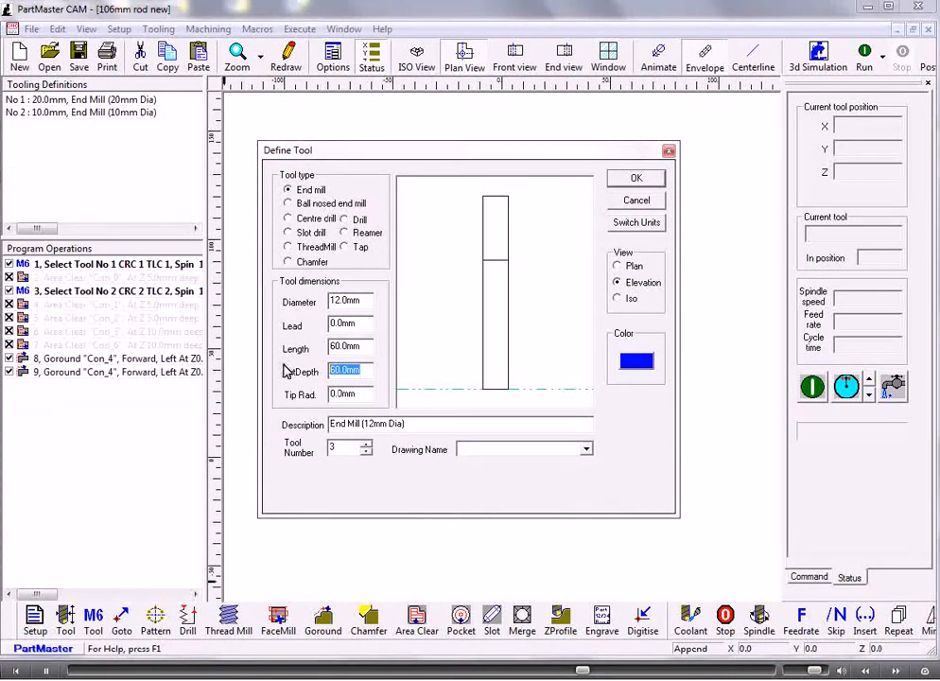
pyautogui.click(424, 337)
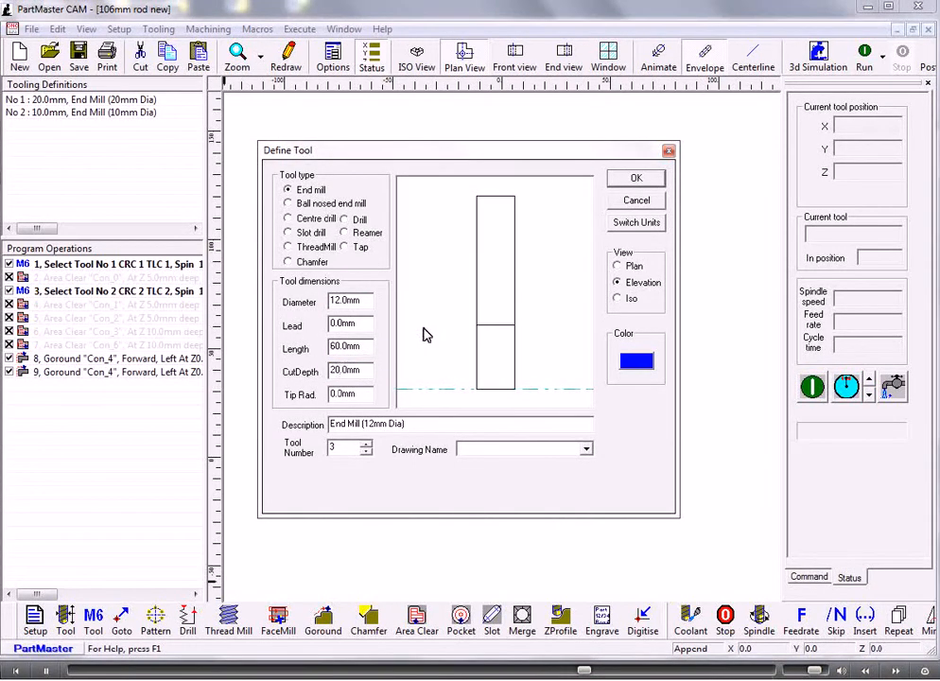
pyautogui.click(634, 178)
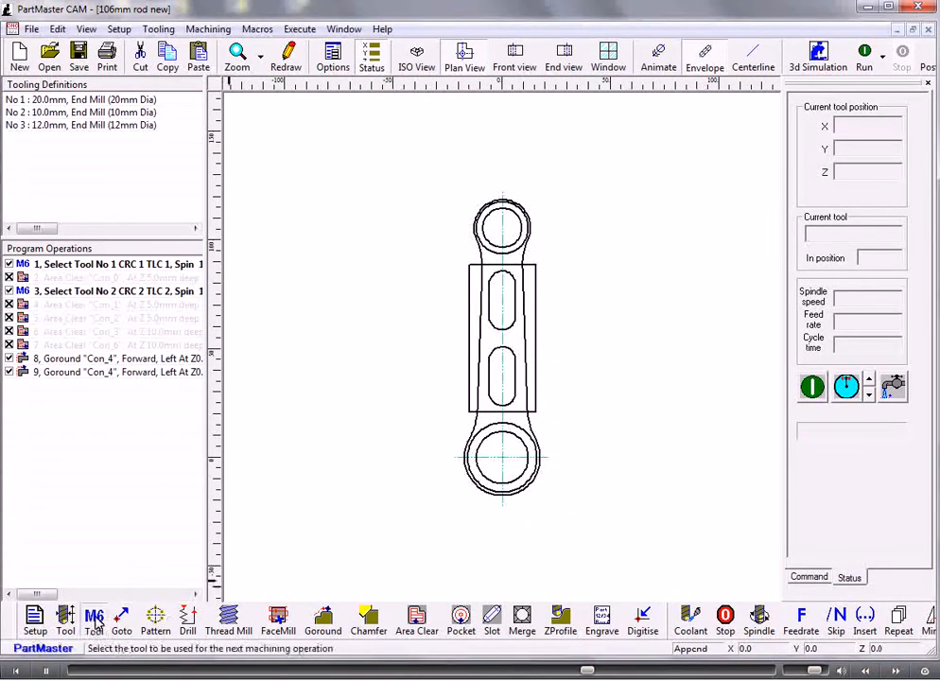
# Select tool 3 at 1000 rpm and add a Goround operation with arc runoff around the rod's outer profile, Con_7.
pyautogui.click(93, 620)
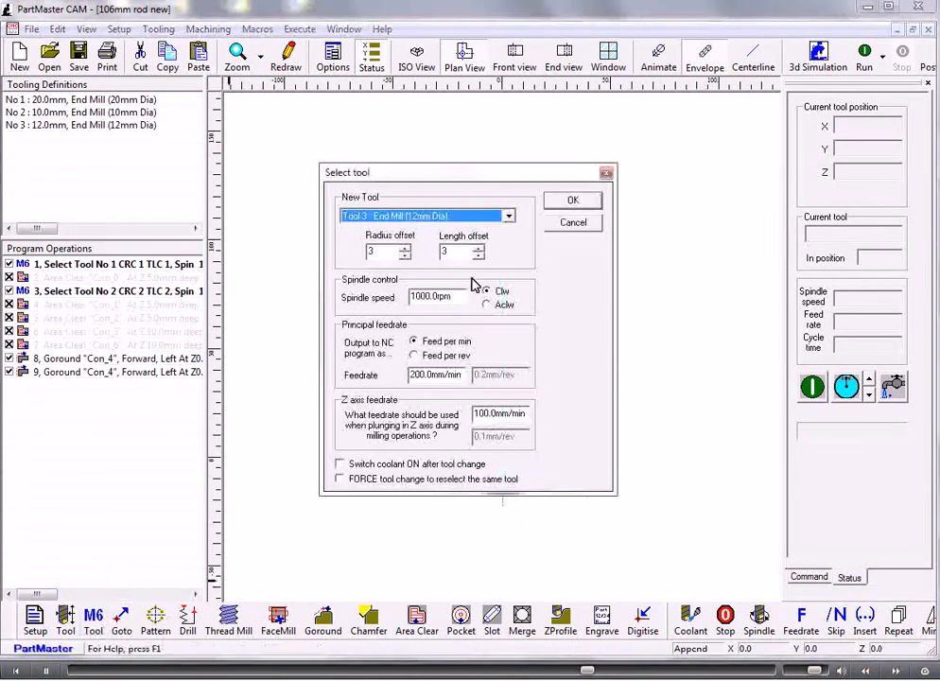
pyautogui.click(571, 201)
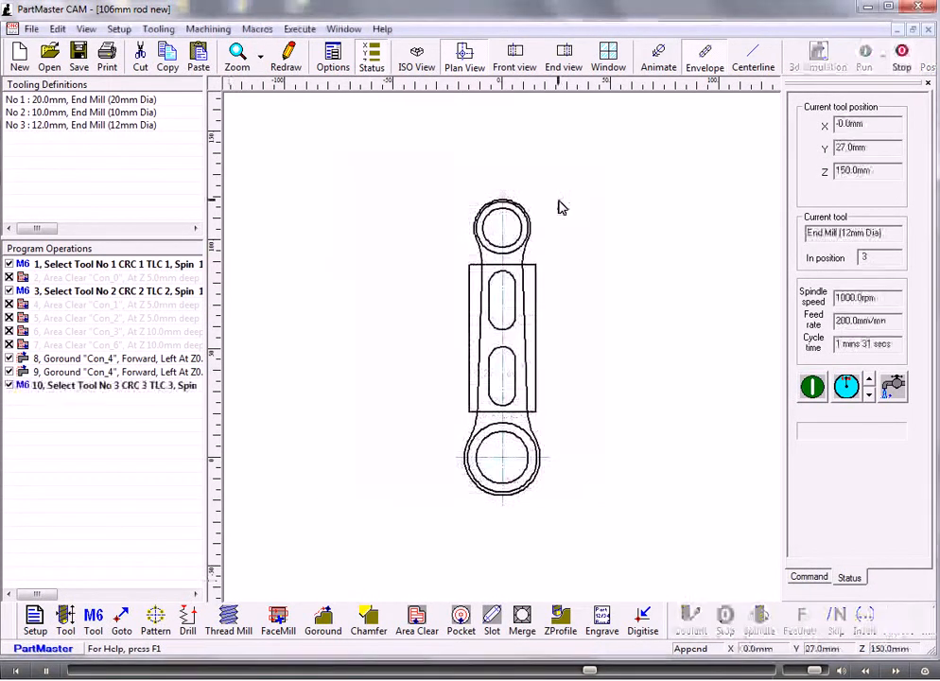
pyautogui.click(324, 620)
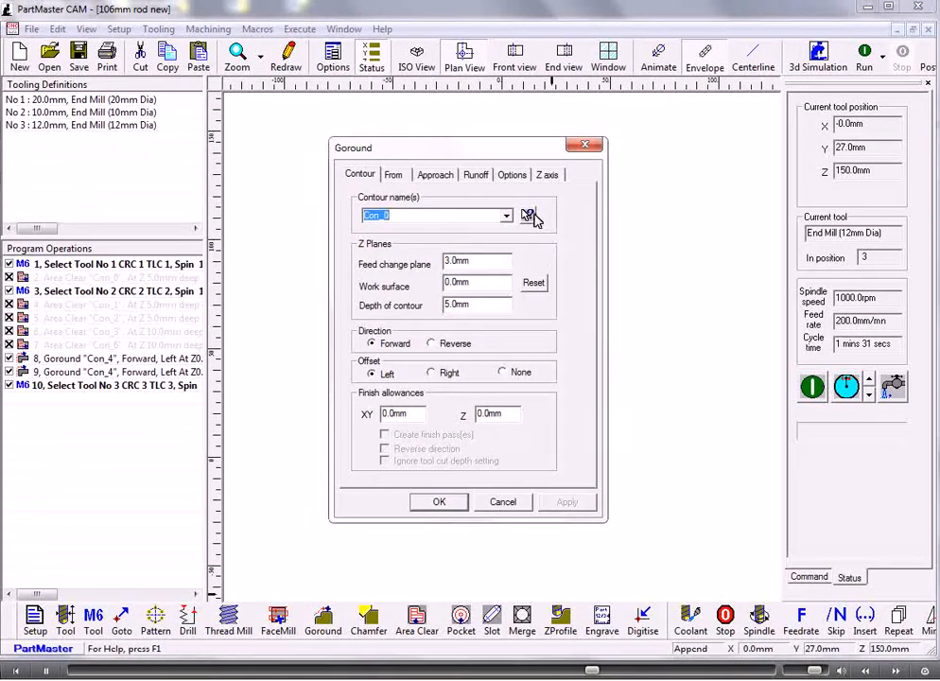
pyautogui.click(528, 216)
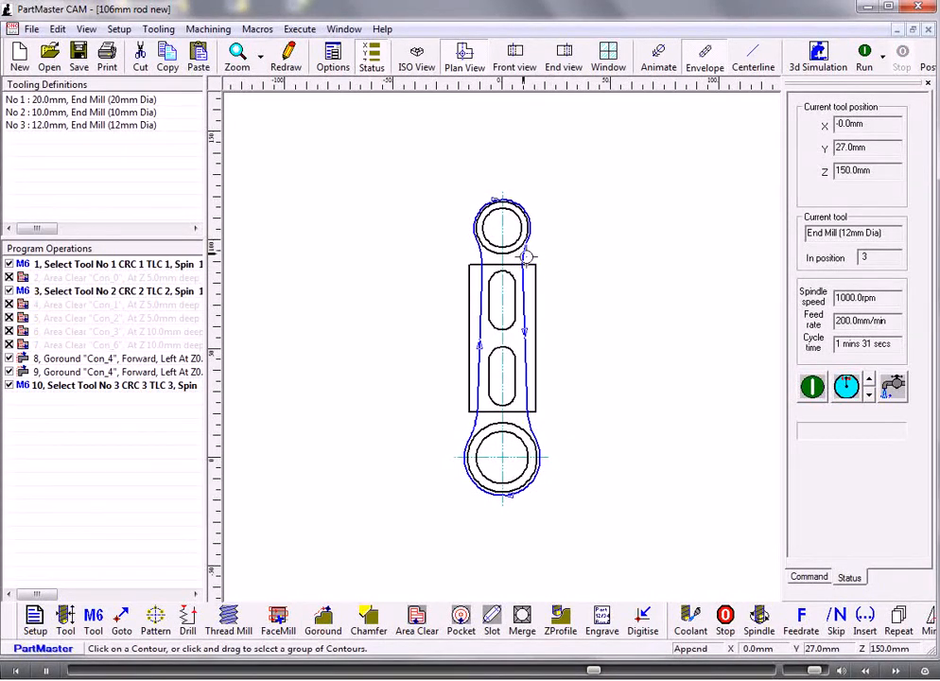
pyautogui.click(527, 256)
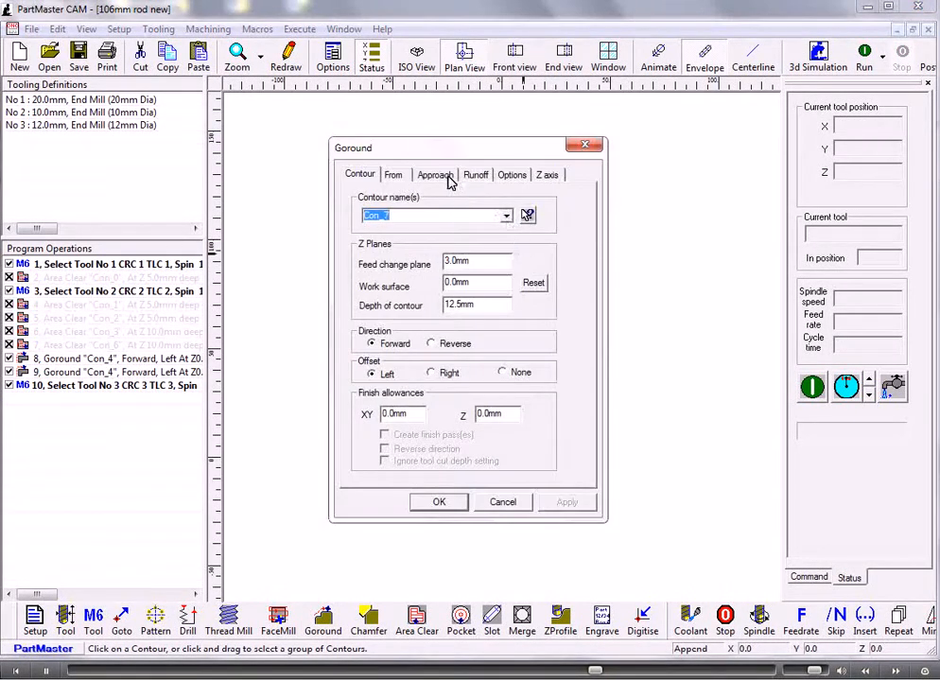
pyautogui.click(435, 176)
pyautogui.click(476, 177)
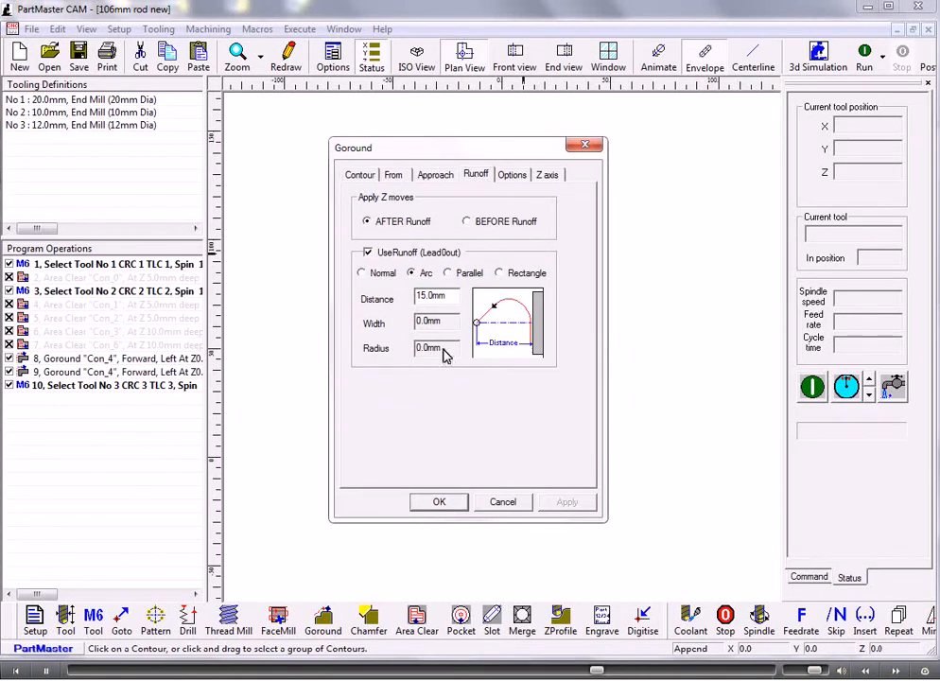
pyautogui.click(438, 504)
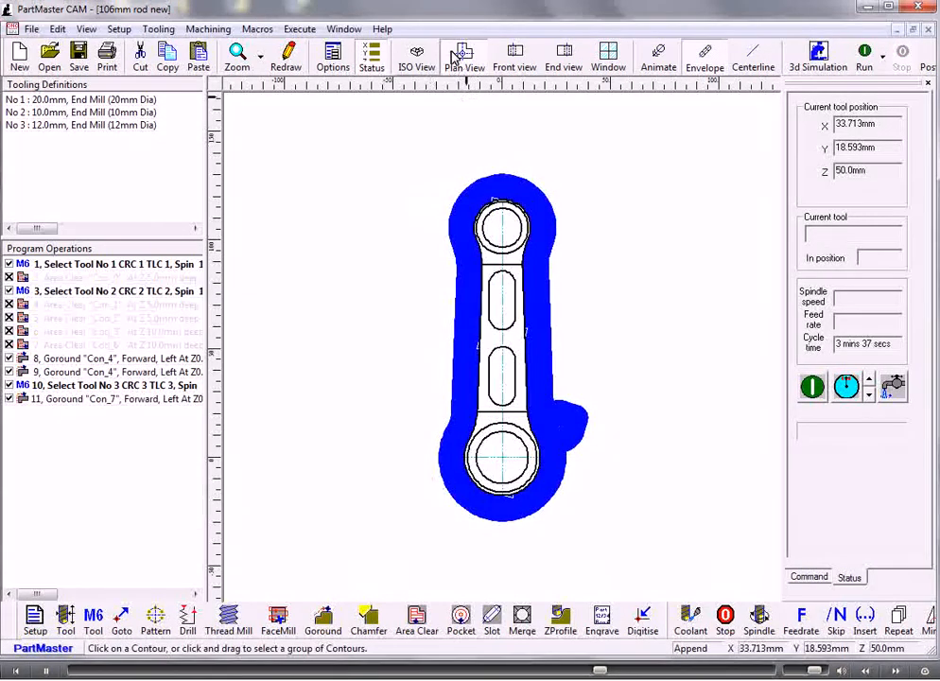
# Set the toolpath display to centerline and re-enable the suppressed area clearance operations 2, 4, 5, 6 and 7.
pyautogui.click(762, 57)
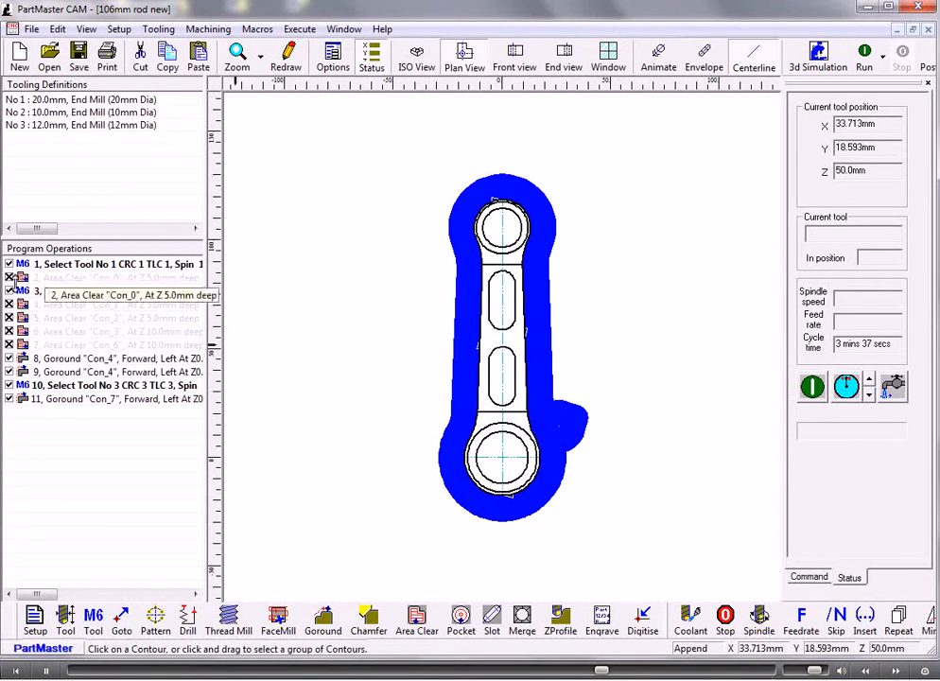
pyautogui.click(9, 278)
pyautogui.click(9, 290)
pyautogui.click(10, 304)
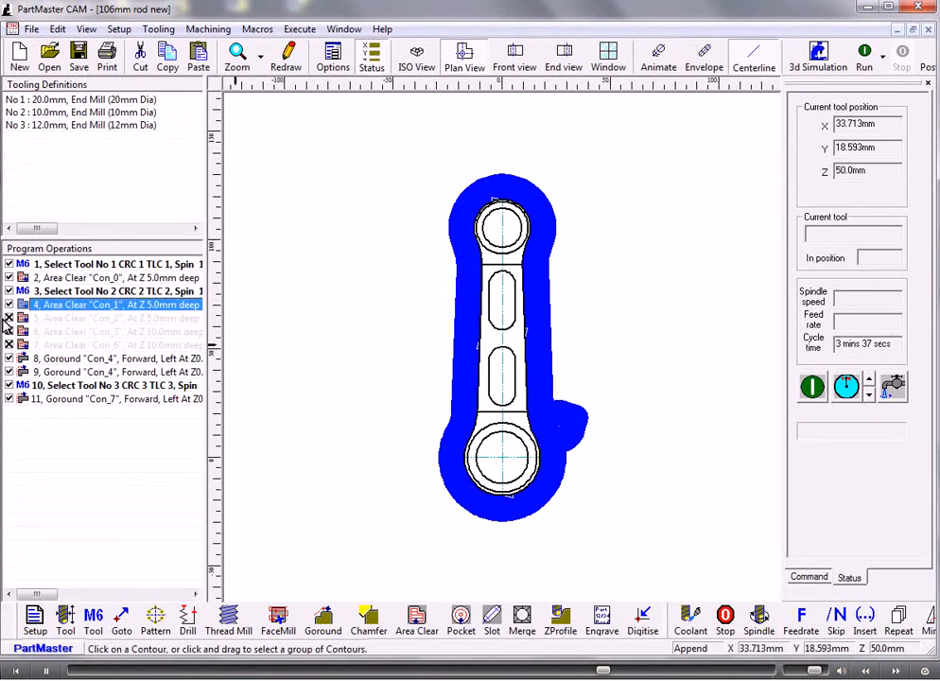
pyautogui.click(9, 318)
pyautogui.click(10, 331)
pyautogui.click(9, 345)
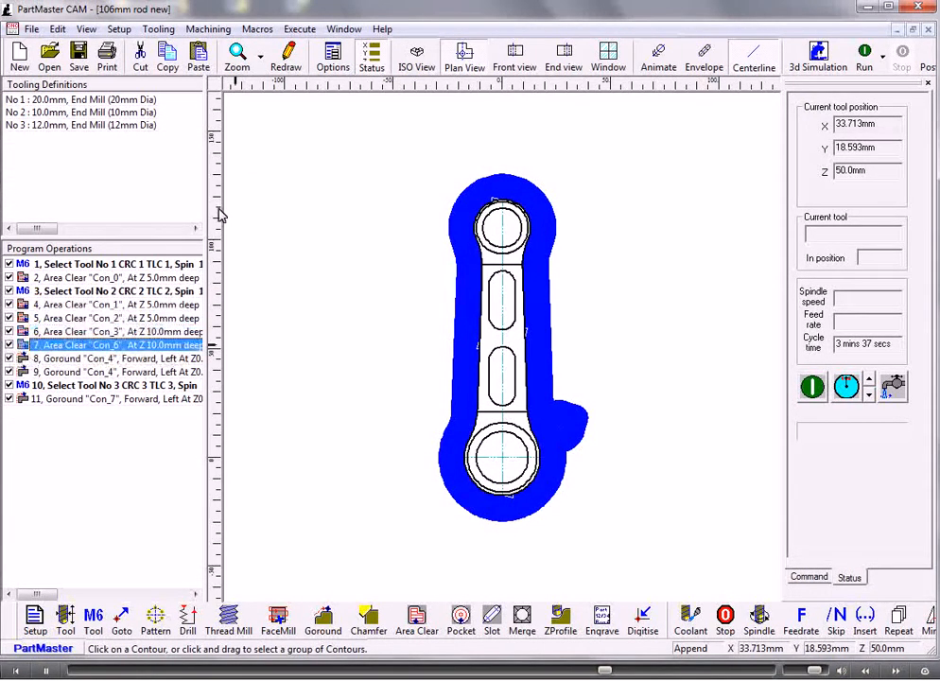
# Run the complete program in the isometric view and in the four-view layout to examine the toolpaths.
pyautogui.click(417, 57)
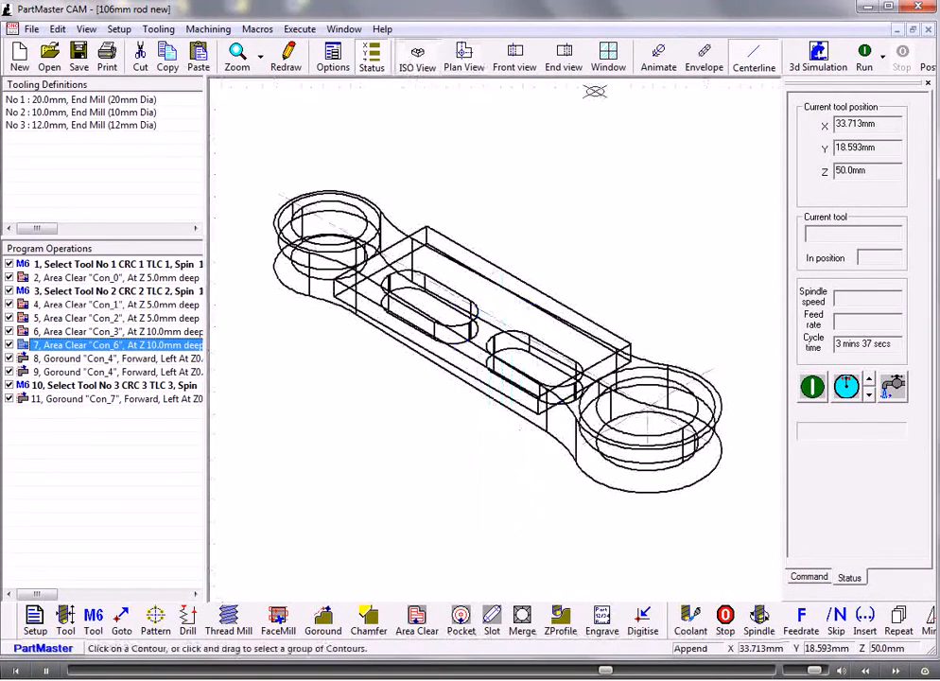
pyautogui.click(865, 57)
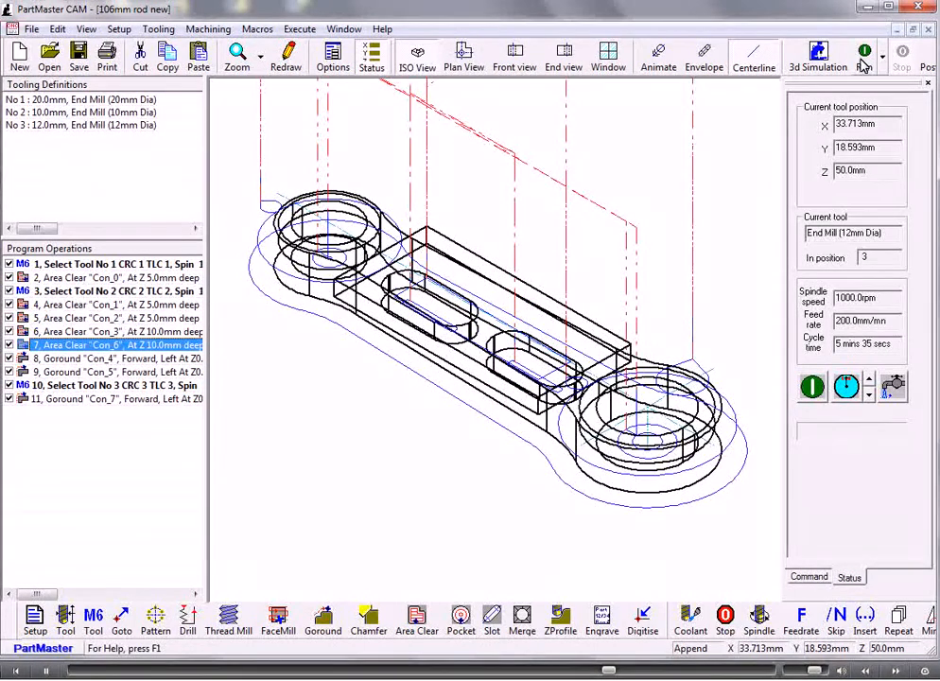
pyautogui.click(609, 57)
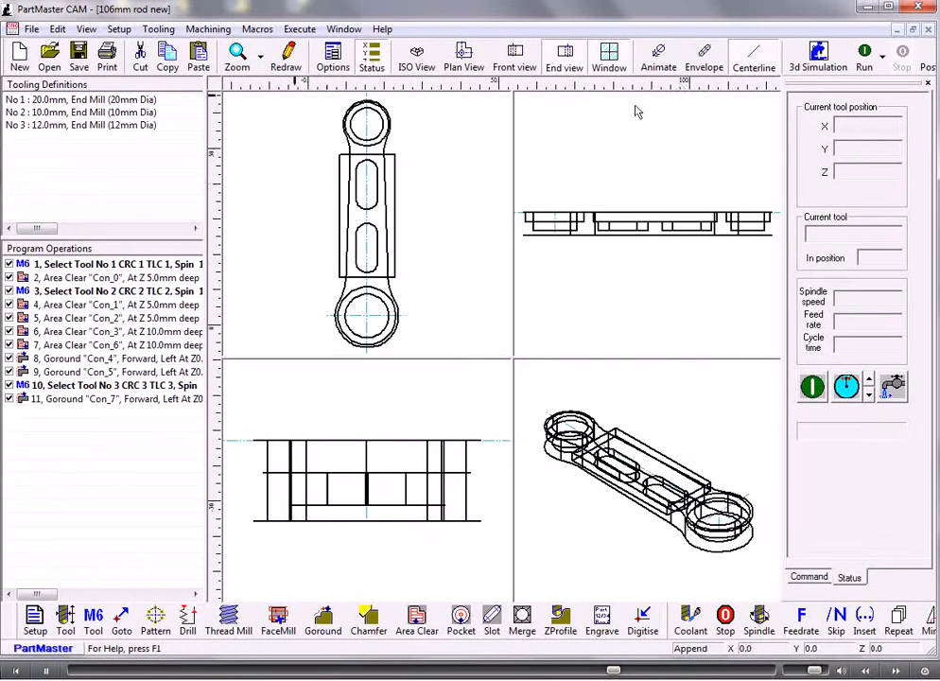
pyautogui.click(865, 57)
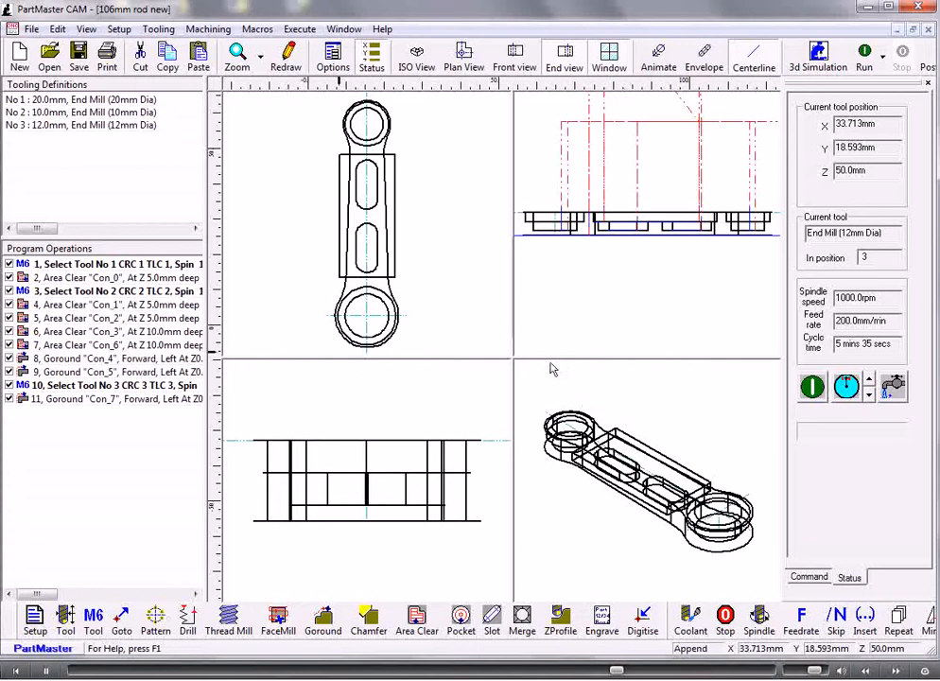
pyautogui.click(865, 55)
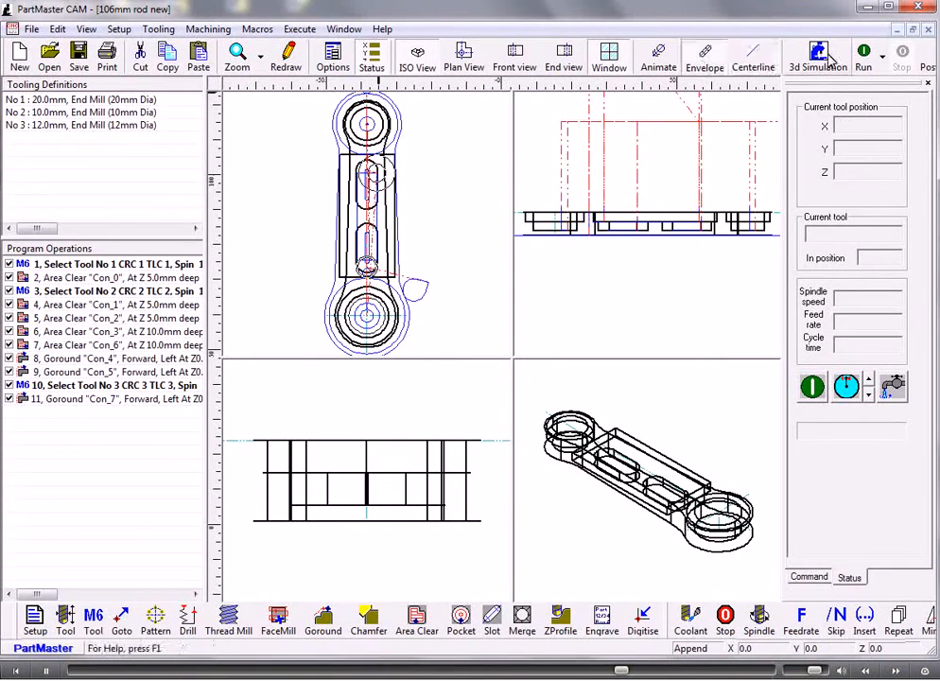
pyautogui.click(866, 57)
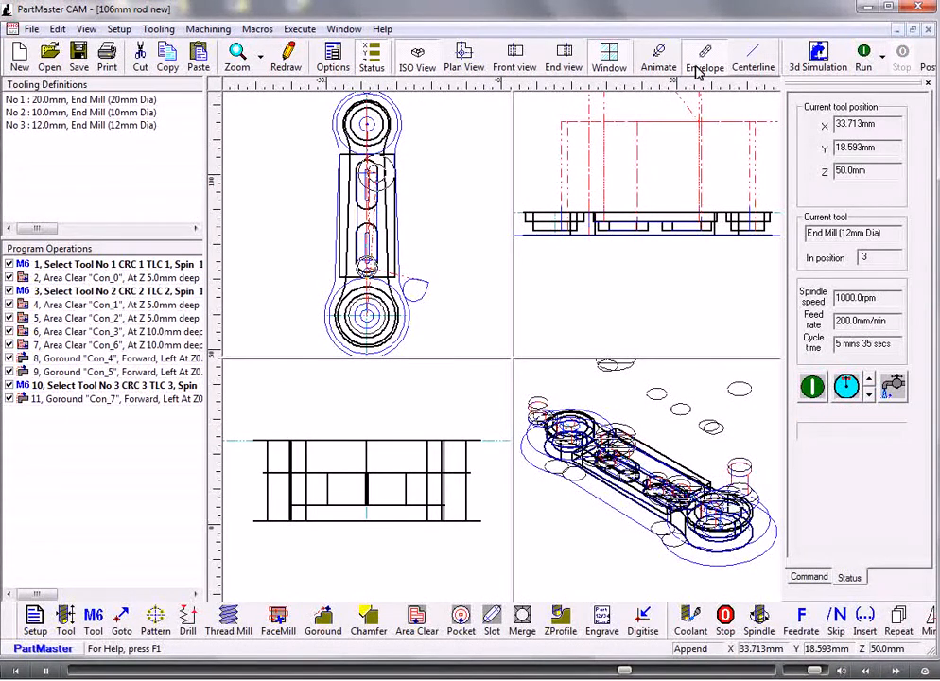
pyautogui.click(608, 56)
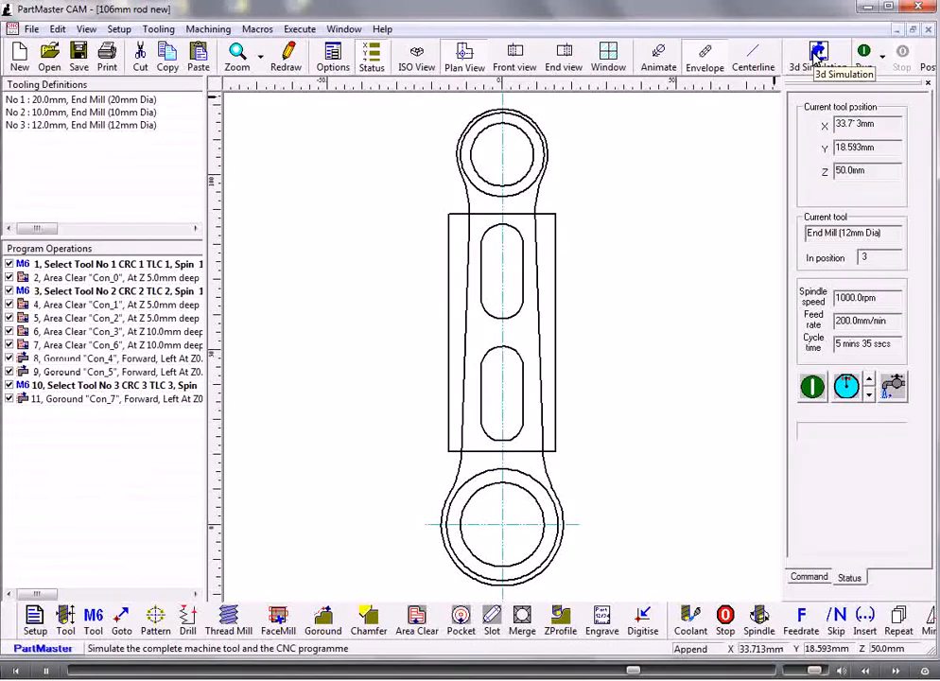
# Create the 3D simulation data with the SM_Vertical Mill.ppr simulator and launch the machine simulation using the default stock settings.
pyautogui.click(816, 54)
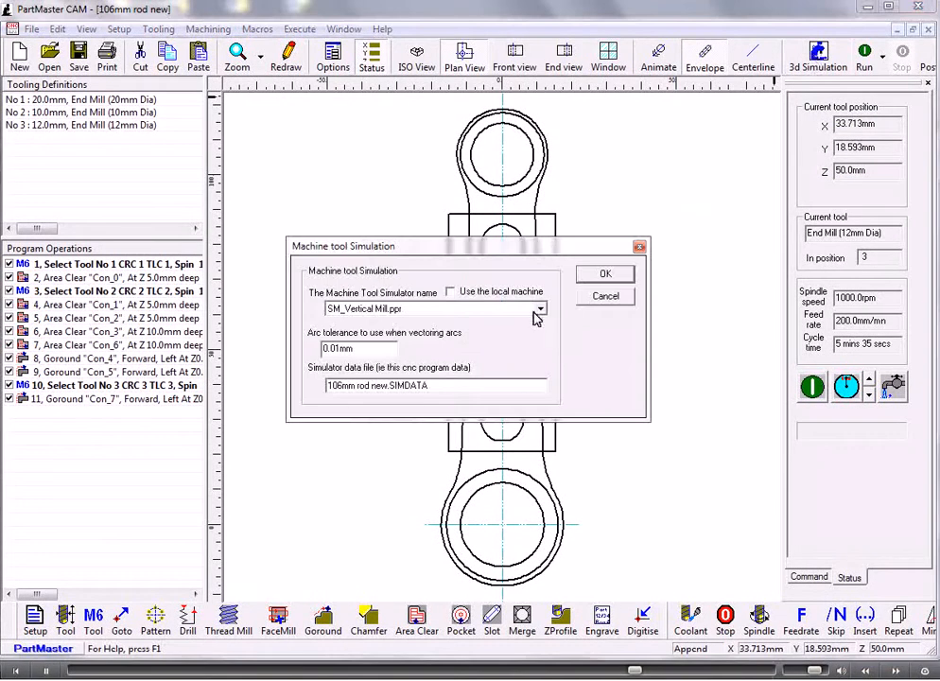
pyautogui.click(542, 311)
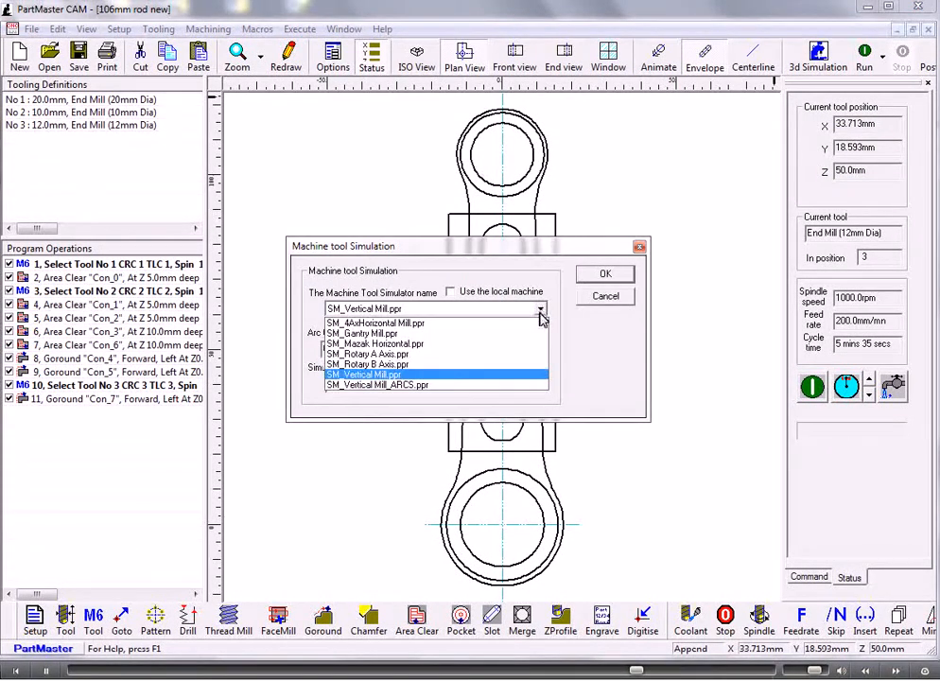
pyautogui.click(434, 375)
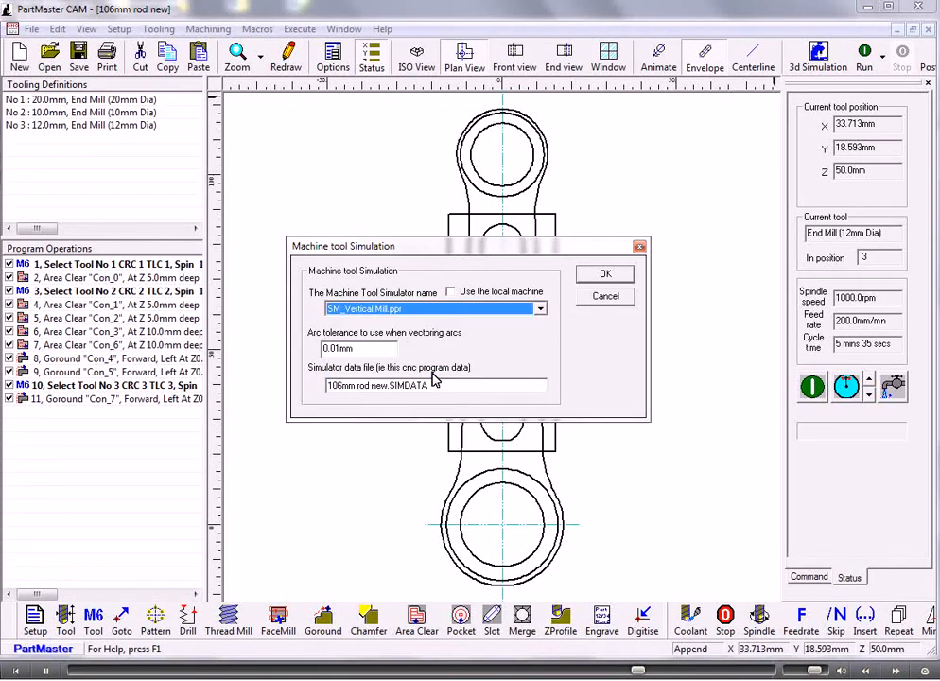
pyautogui.click(596, 276)
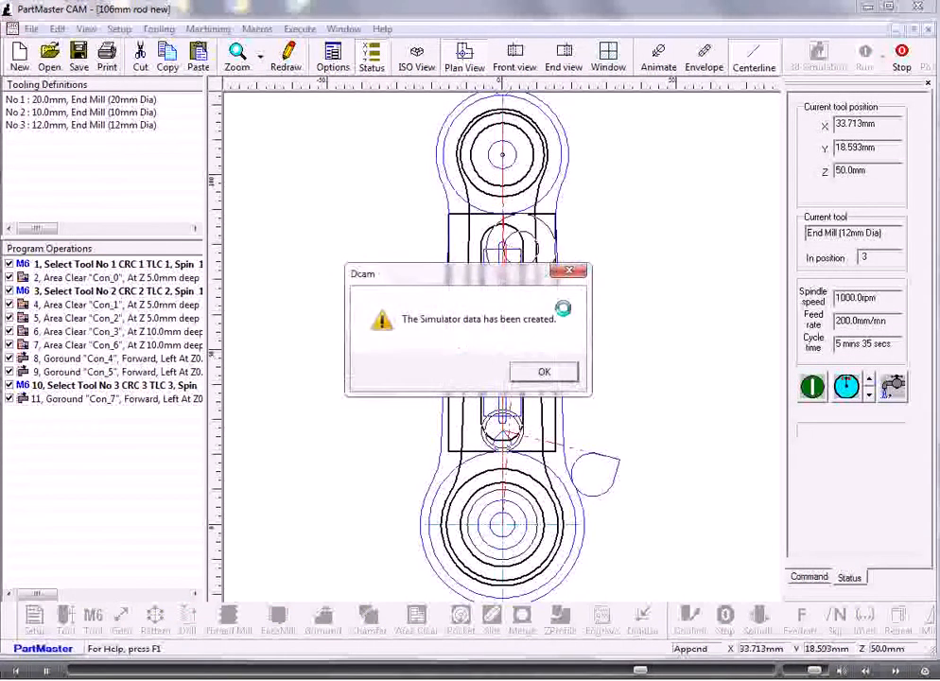
pyautogui.click(536, 370)
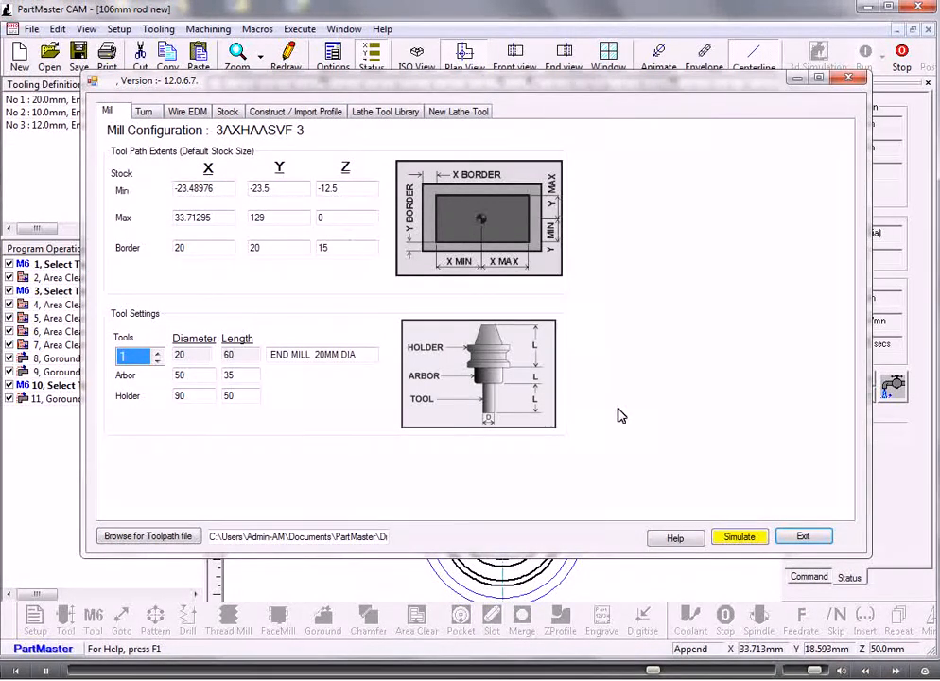
pyautogui.click(740, 536)
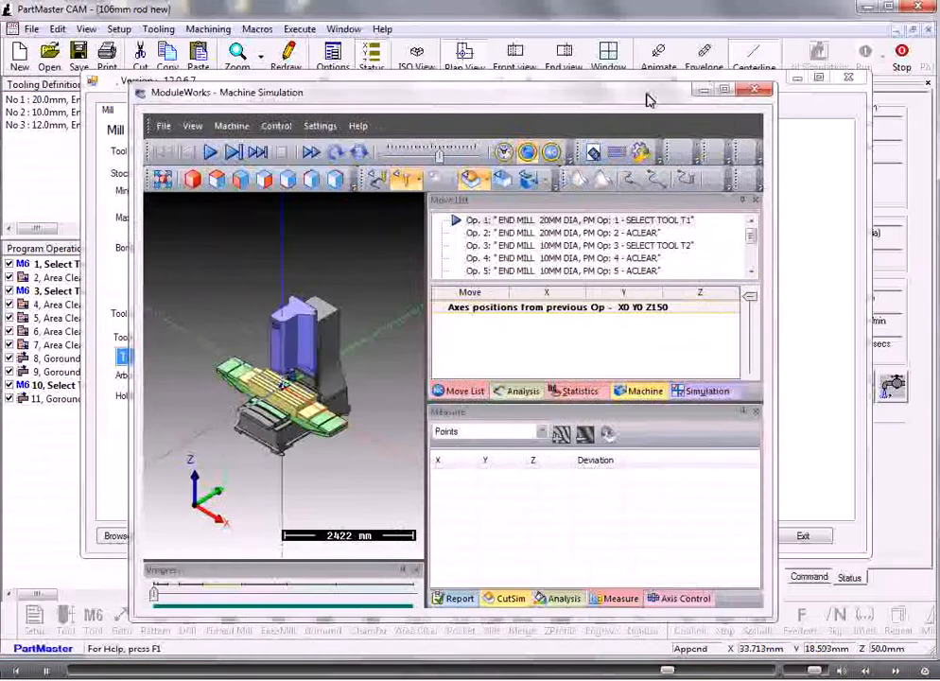
# Enlarge the ModuleWorks Machine Simulation window and widen its 3D view.
pyautogui.moveTo(646, 99); pyautogui.dragTo(619, 77)
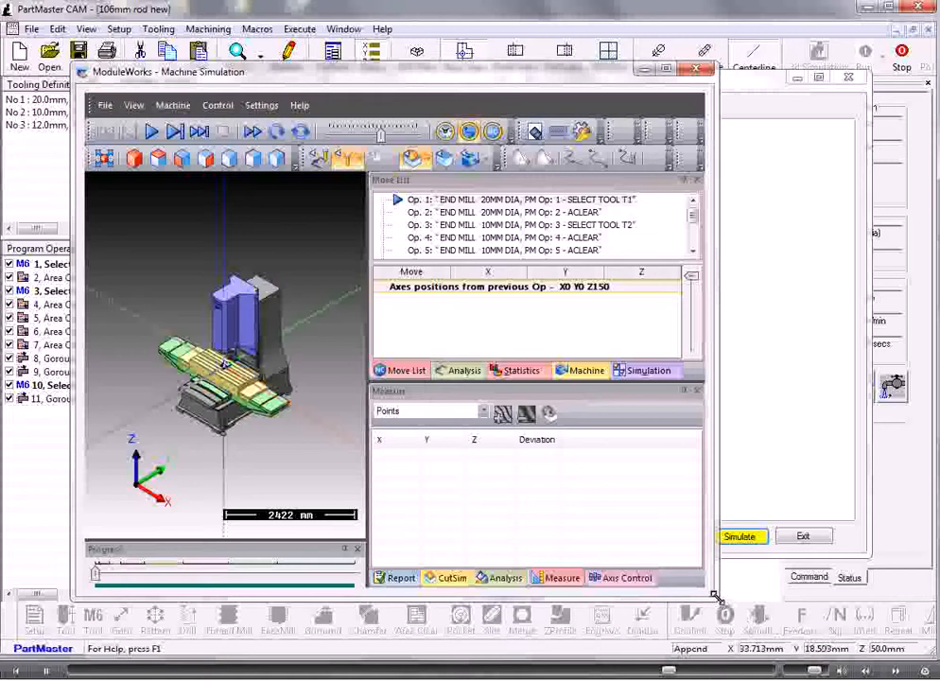
pyautogui.moveTo(717, 596); pyautogui.dragTo(882, 632)
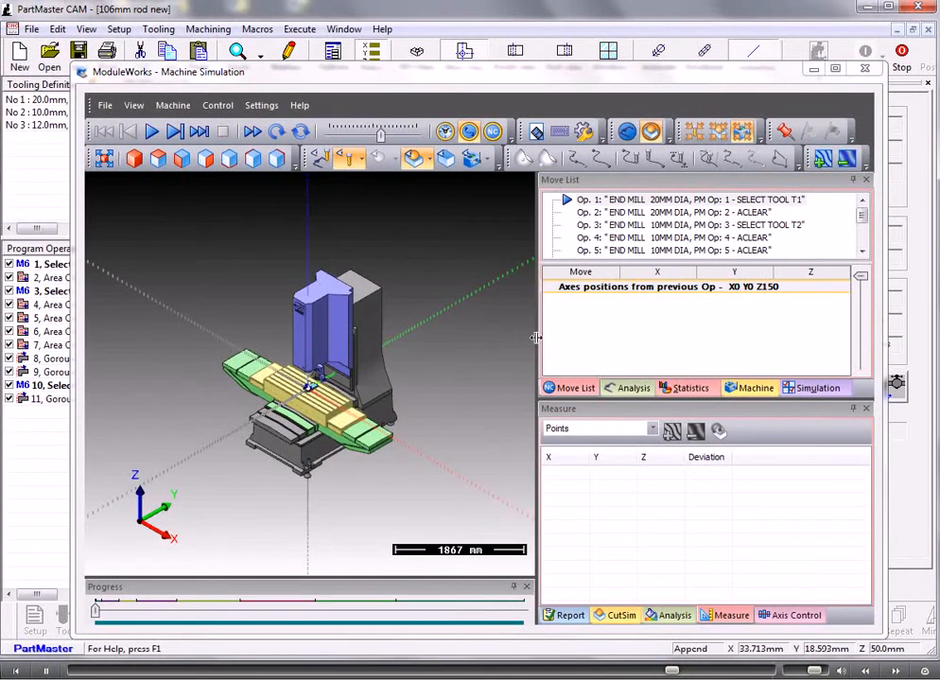
pyautogui.moveTo(536, 338); pyautogui.dragTo(687, 346)
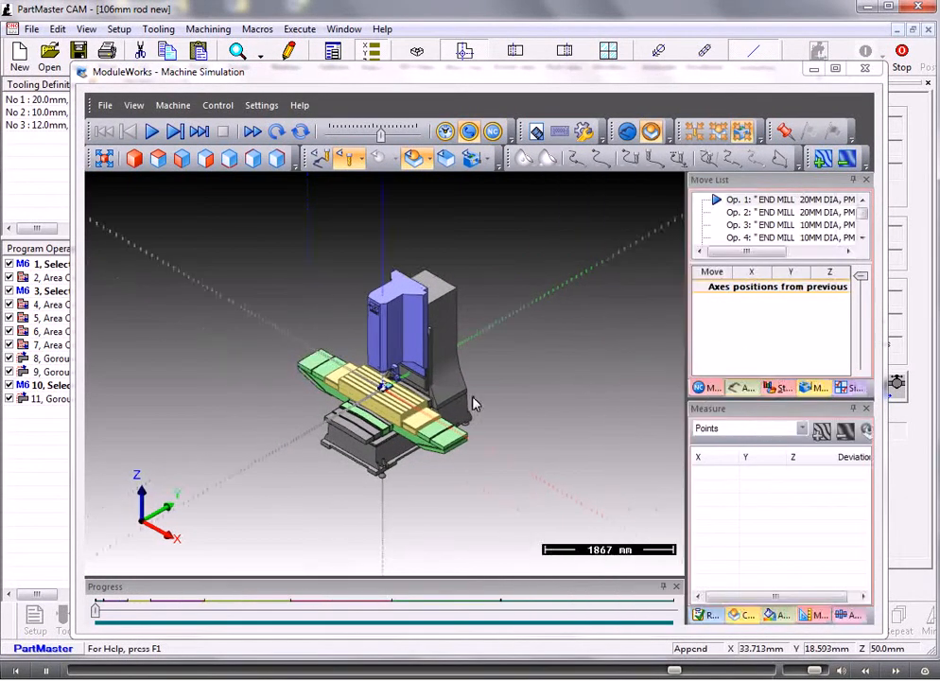
# Examine the simulated vertical mill, switching the display between the tool and stock alone and the full machine with its housing.
pyautogui.scroll(4, 474, 404)
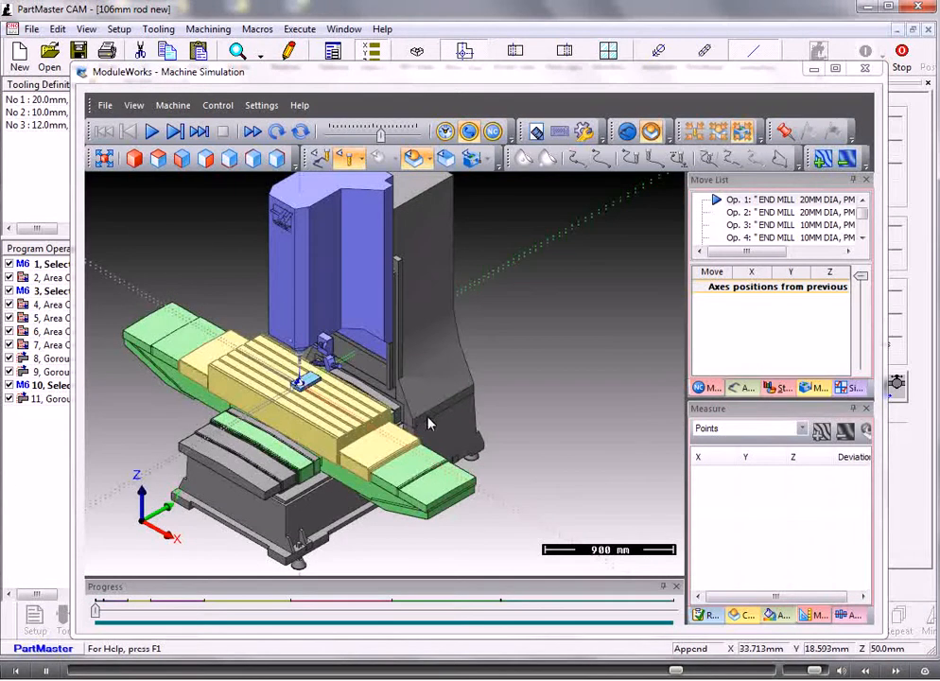
pyautogui.scroll(-1, 428, 420)
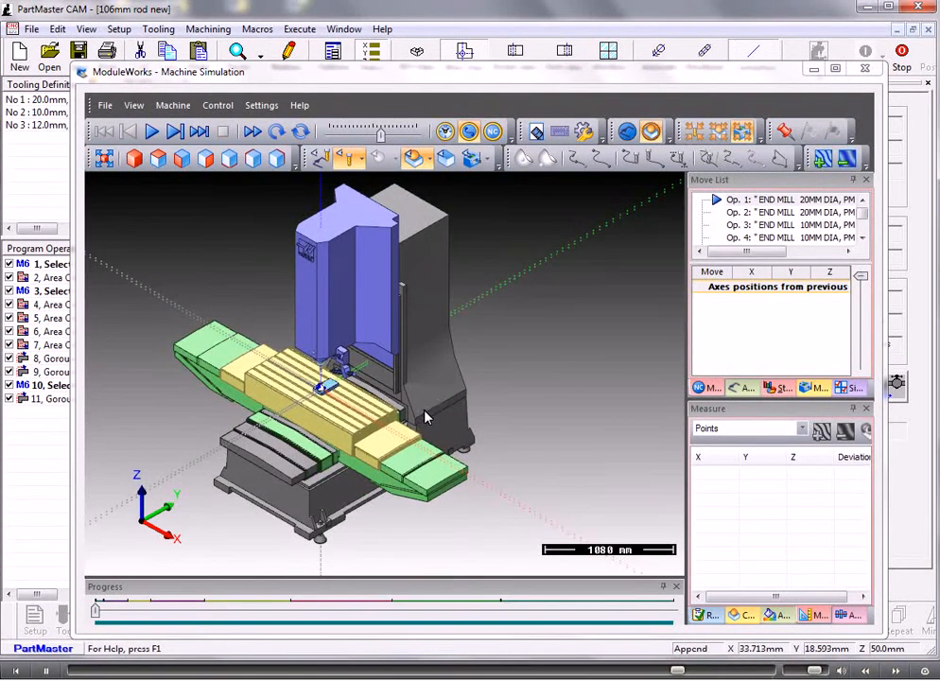
pyautogui.click(719, 133)
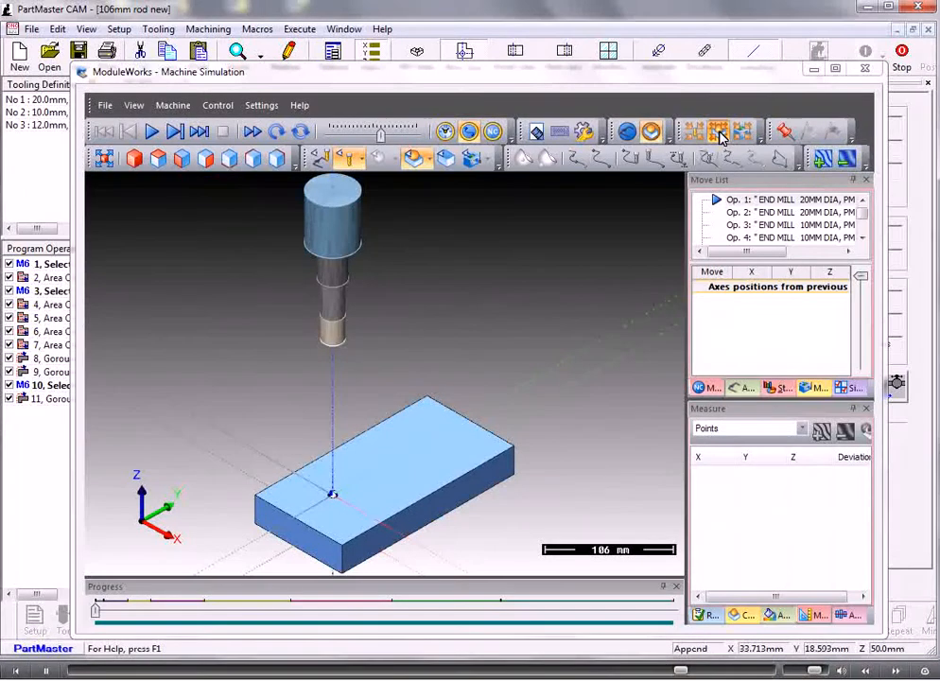
pyautogui.click(720, 132)
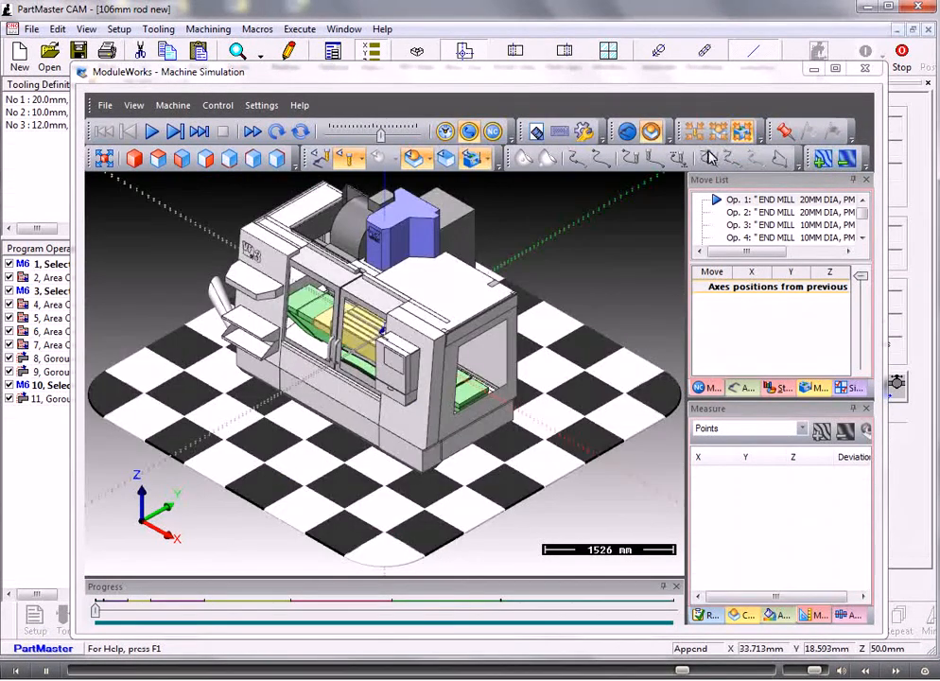
# Run the machine simulation through all operations on the stock block at a reduced speed, raising the speed slightly during the run.
pyautogui.scroll(3, 390, 317)
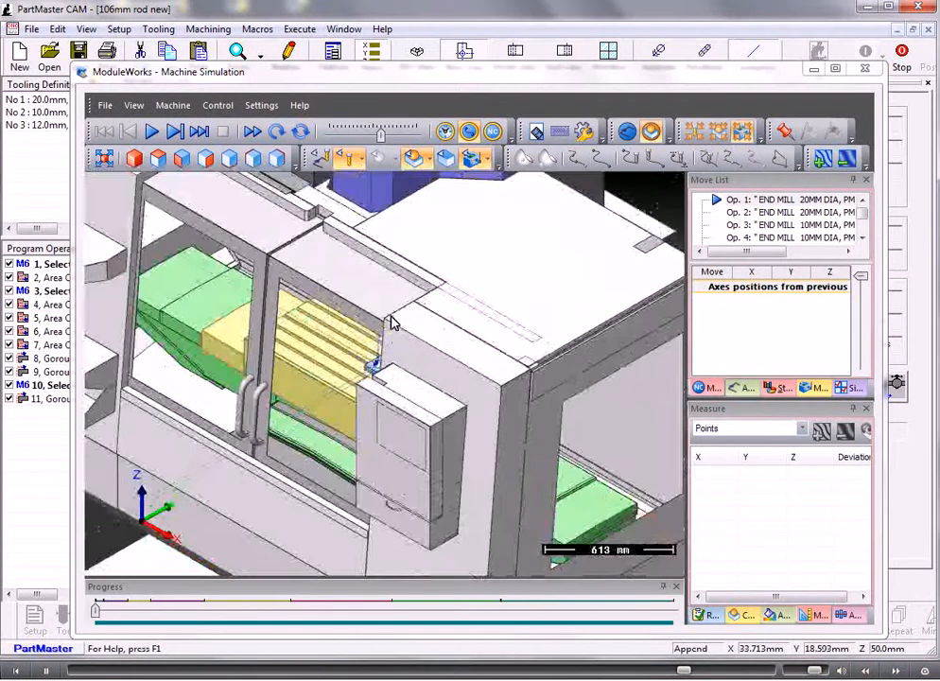
pyautogui.moveTo(376, 380)
pyautogui.mouseDown()
pyautogui.moveTo(386, 369)
pyautogui.moveTo(437, 386)
pyautogui.moveTo(382, 384)
pyautogui.moveTo(383, 367)
pyautogui.moveTo(388, 390)
pyautogui.moveTo(395, 380)
pyautogui.mouseUp()
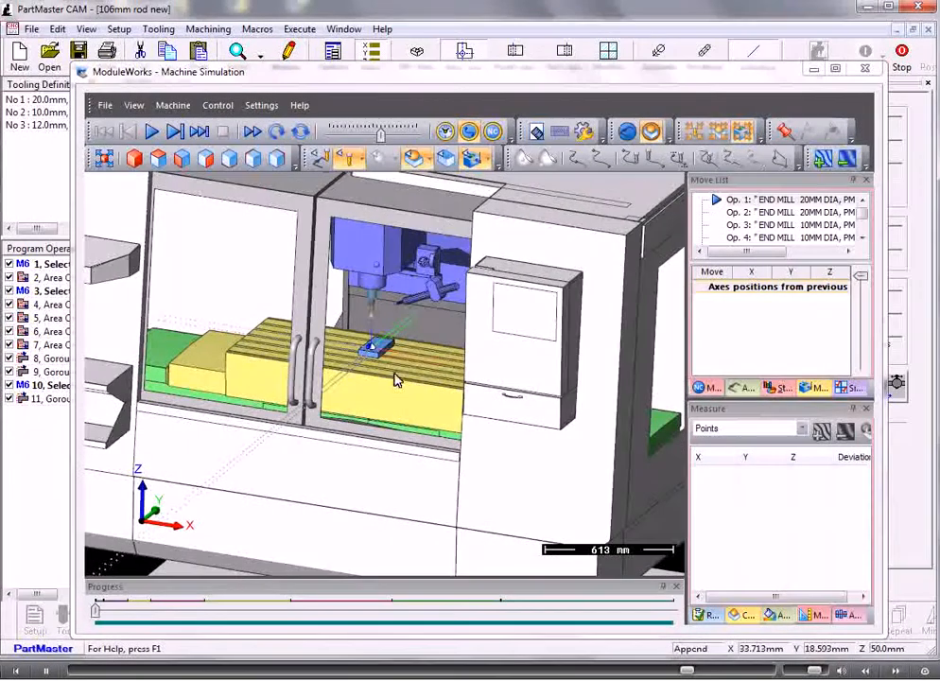
pyautogui.scroll(4, 393, 375)
pyautogui.moveTo(365, 285); pyautogui.dragTo(381, 329, button='middle')
pyautogui.scroll(3, 387, 423)
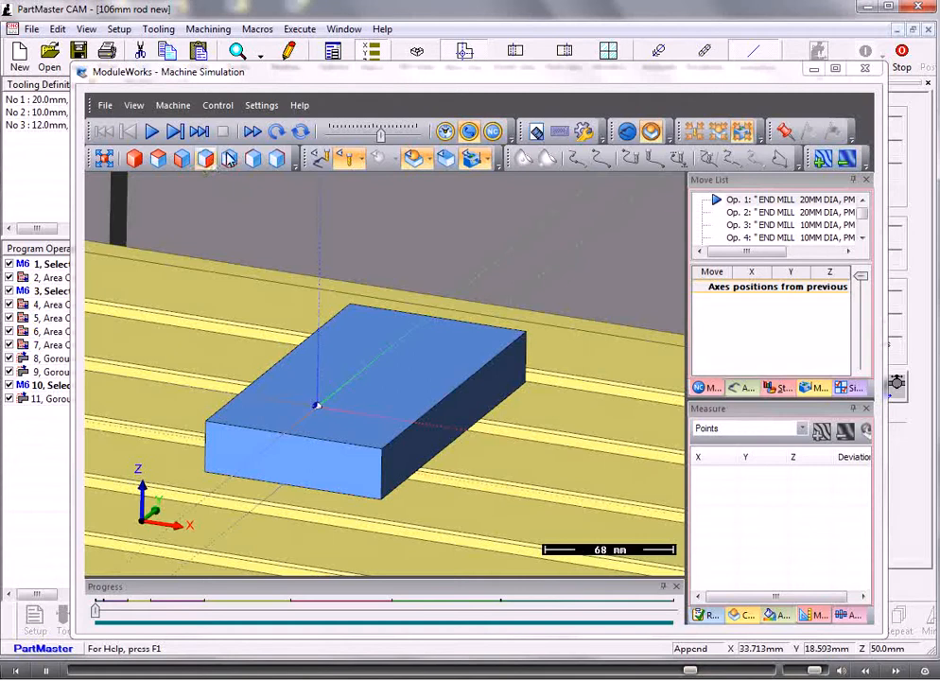
pyautogui.moveTo(384, 139); pyautogui.dragTo(360, 139)
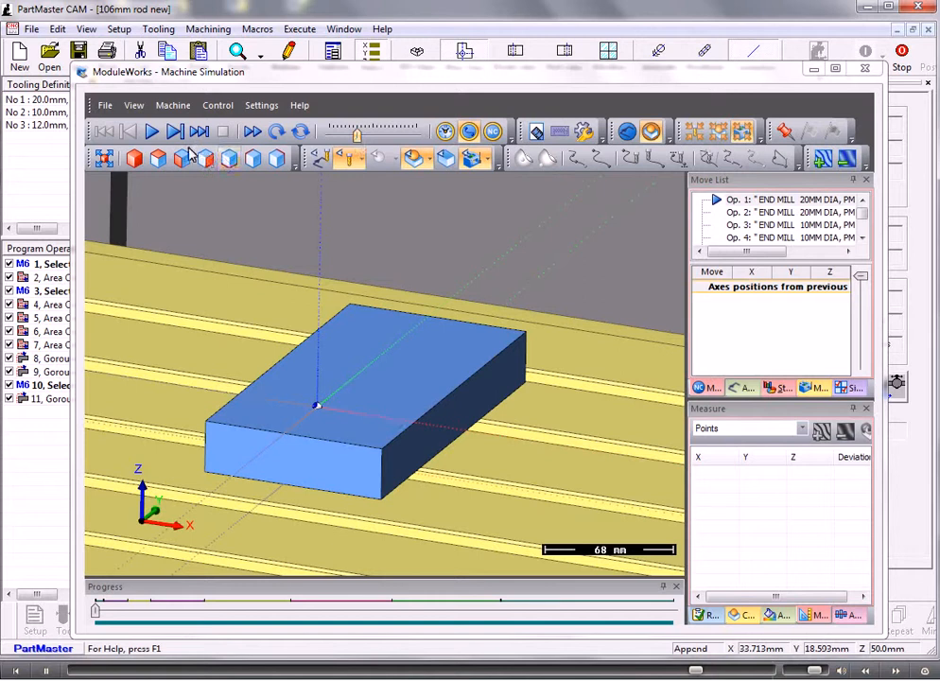
pyautogui.click(152, 132)
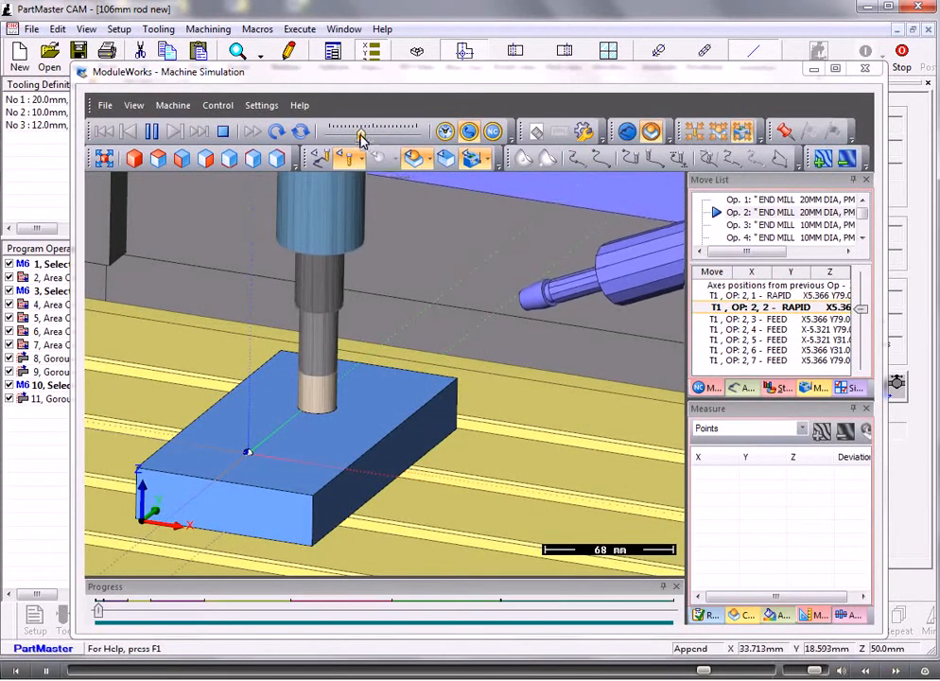
pyautogui.moveTo(361, 135); pyautogui.dragTo(373, 136)
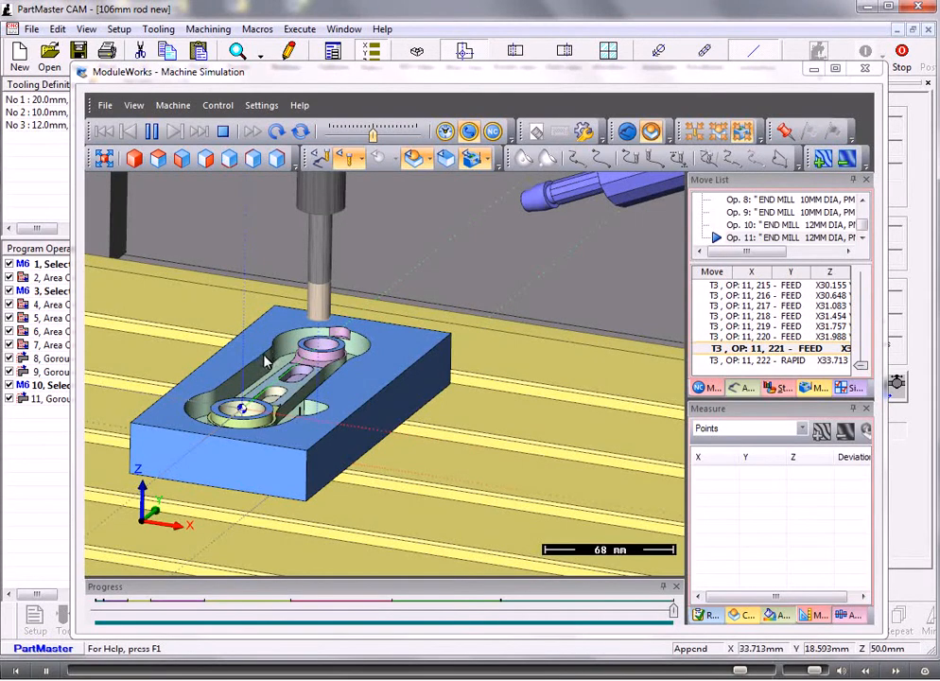
# Examine the simulated connecting rod up close, including both ring bosses, the web slots and the surrounding pocket, and change the machine's visibility.
pyautogui.moveTo(257, 372); pyautogui.dragTo(363, 363, button='middle')
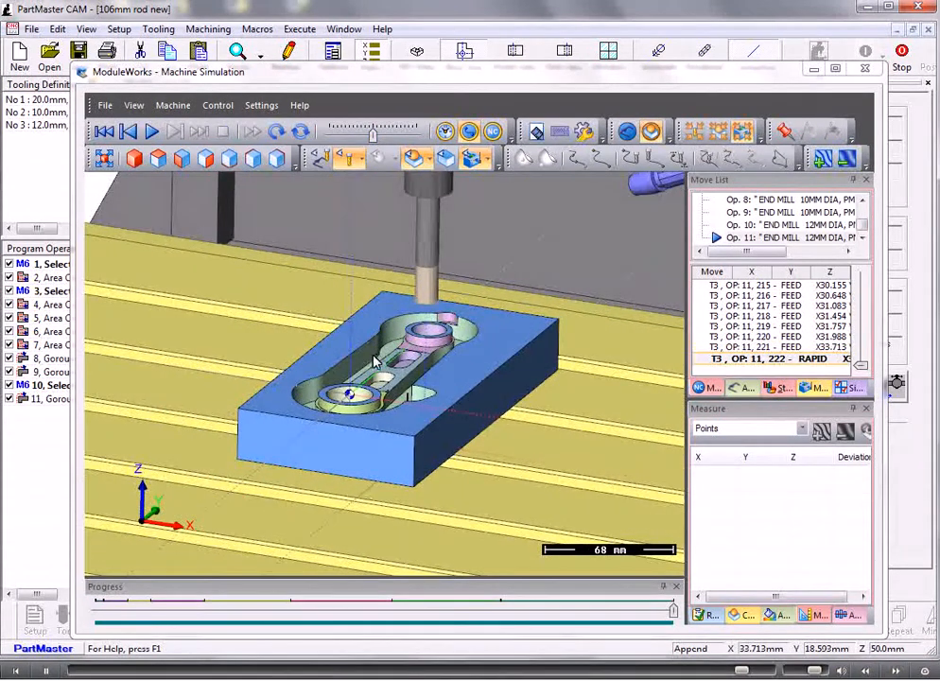
pyautogui.scroll(2, 363, 366)
pyautogui.scroll(3, 363, 371)
pyautogui.moveTo(303, 352); pyautogui.dragTo(311, 397, button='middle')
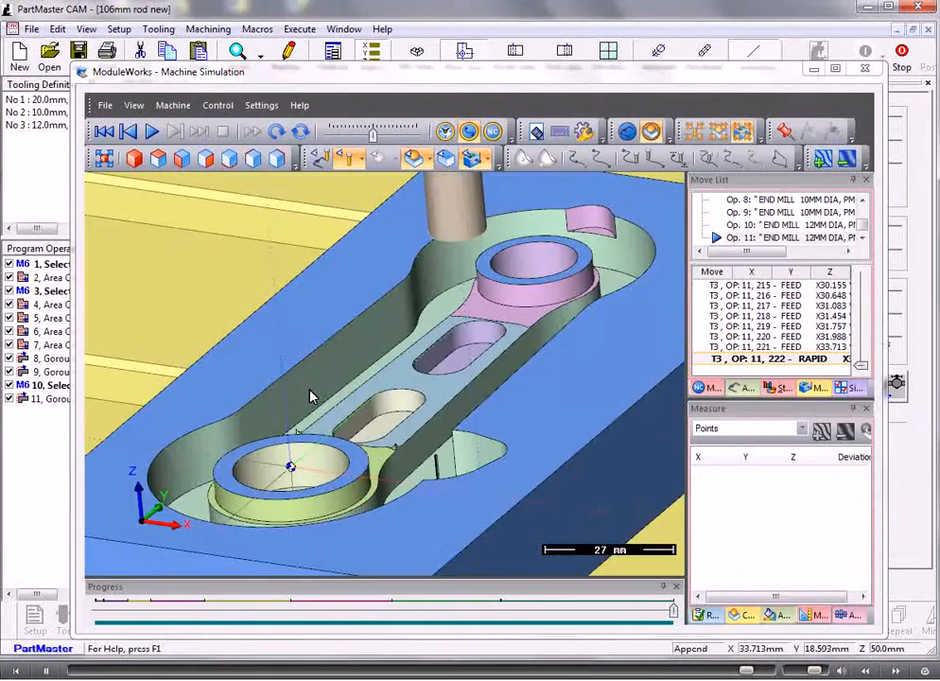
pyautogui.click(493, 160)
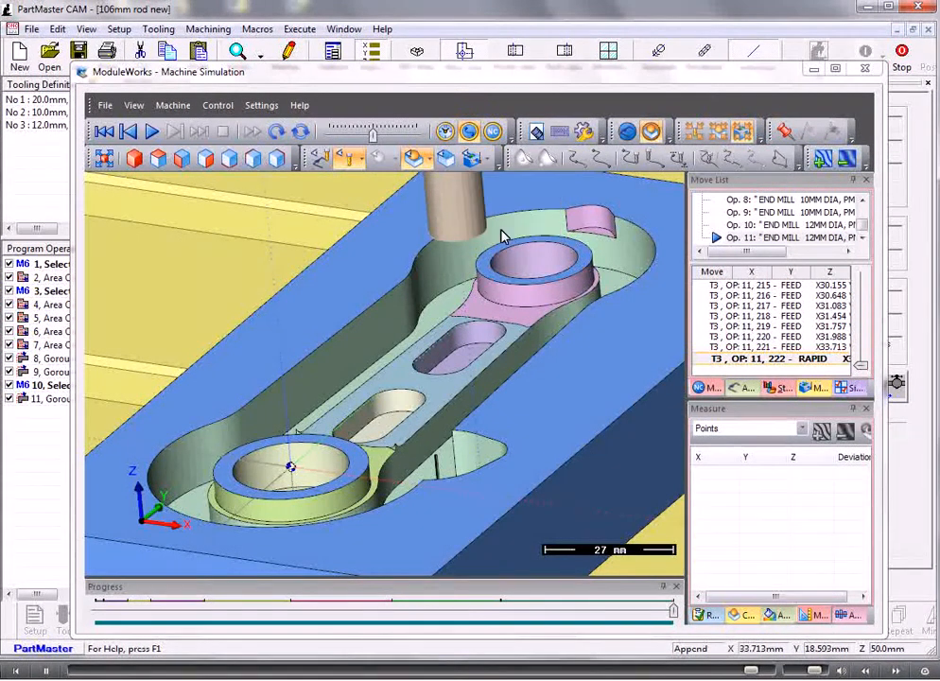
pyautogui.moveTo(337, 368)
pyautogui.mouseDown(button='middle')
pyautogui.moveTo(352, 398)
pyautogui.moveTo(347, 353)
pyautogui.moveTo(325, 347)
pyautogui.moveTo(344, 377)
pyautogui.moveTo(340, 389)
pyautogui.mouseUp(button='middle')
pyautogui.scroll(-5, 362, 406)
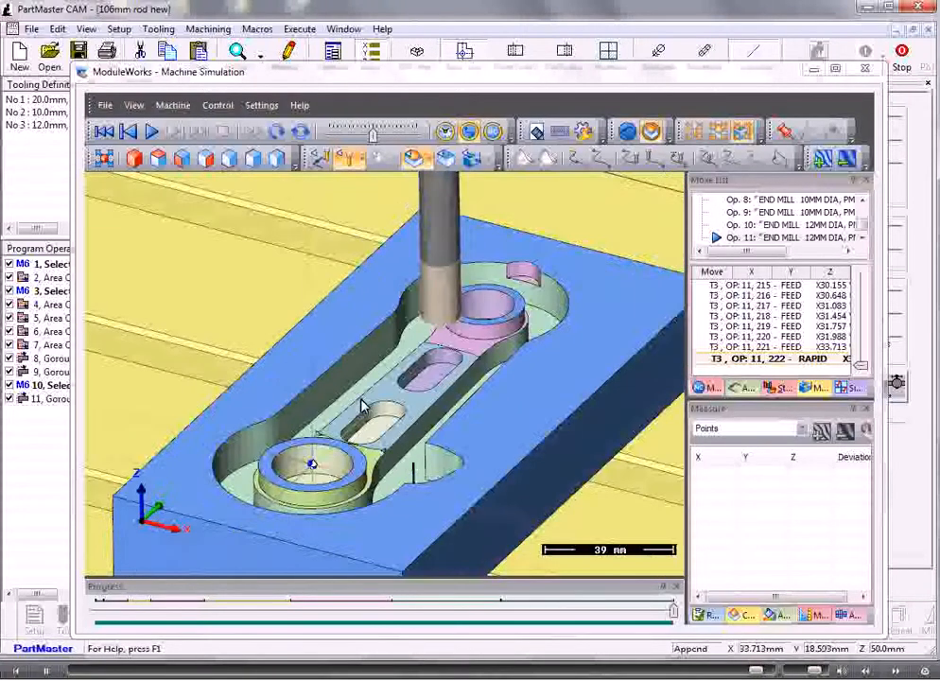
pyautogui.scroll(2, 355, 392)
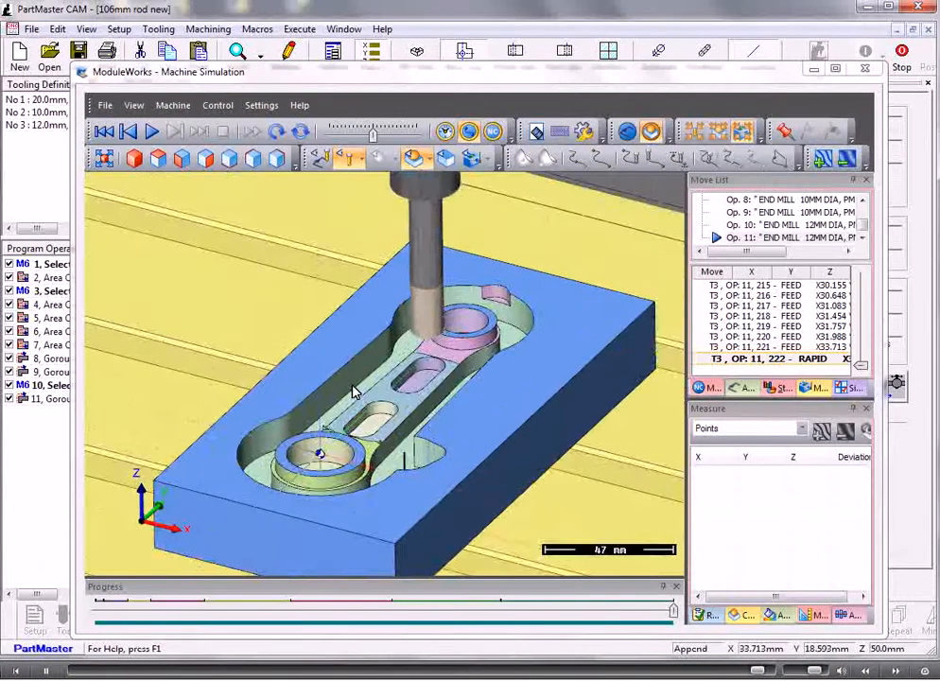
pyautogui.scroll(2, 352, 390)
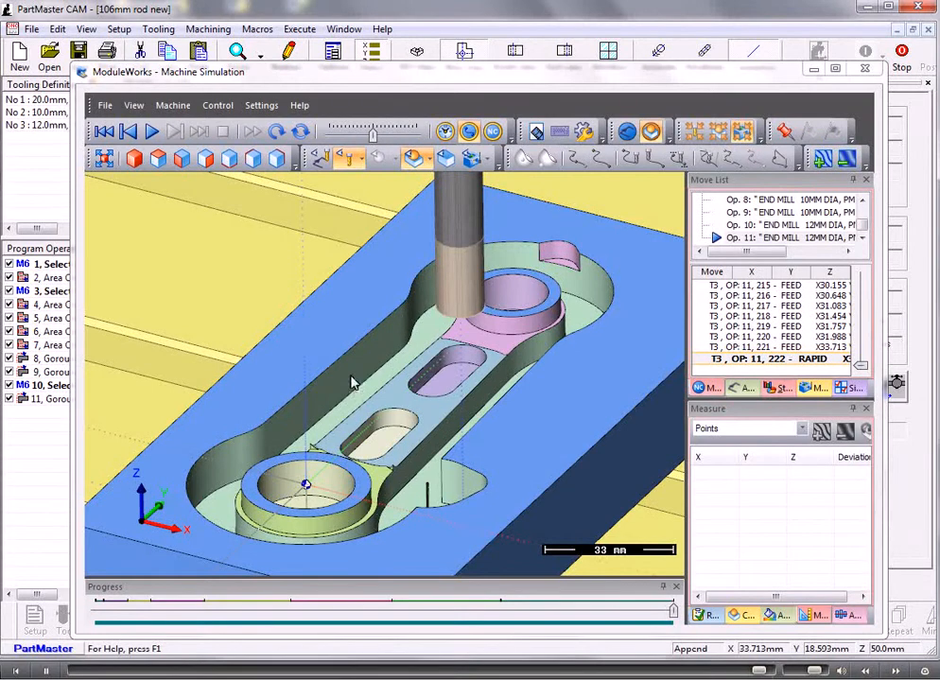
pyautogui.moveTo(382, 395); pyautogui.dragTo(346, 330, button='middle')
pyautogui.scroll(-2, 346, 333)
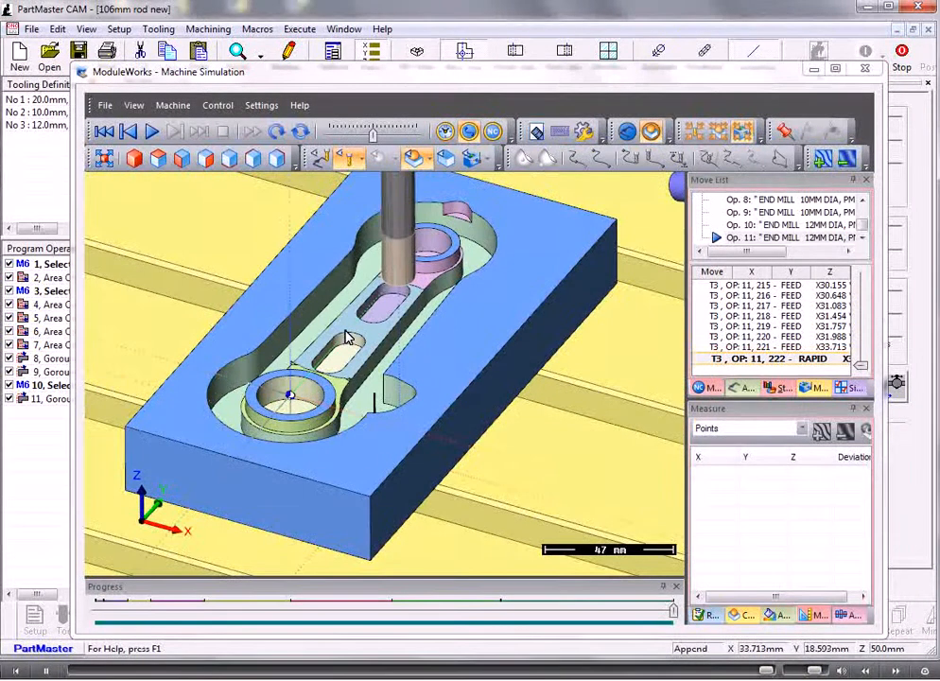